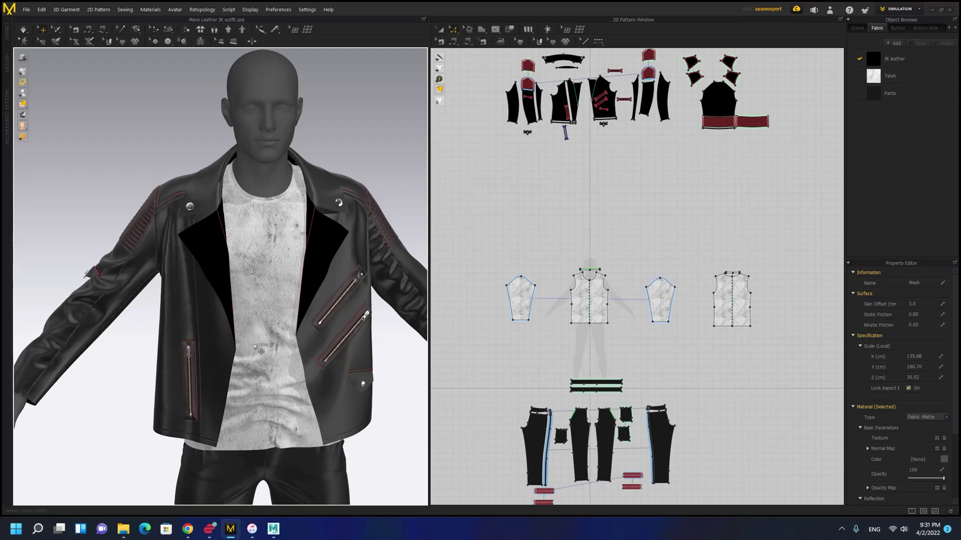
# Inspect the dressed avatar's leather jacket, T-shirt and trousers up close and as a whole, from front, side and back
pyautogui.scroll(-8, 320, 231)
pyautogui.moveTo(191, 176); pyautogui.dragTo(155, 179, button='right')
pyautogui.scroll(5, 195, 228)
pyautogui.moveTo(172, 161); pyautogui.dragTo(174, 177, button='middle')
pyautogui.moveTo(305, 175); pyautogui.dragTo(166, 173, button='right')
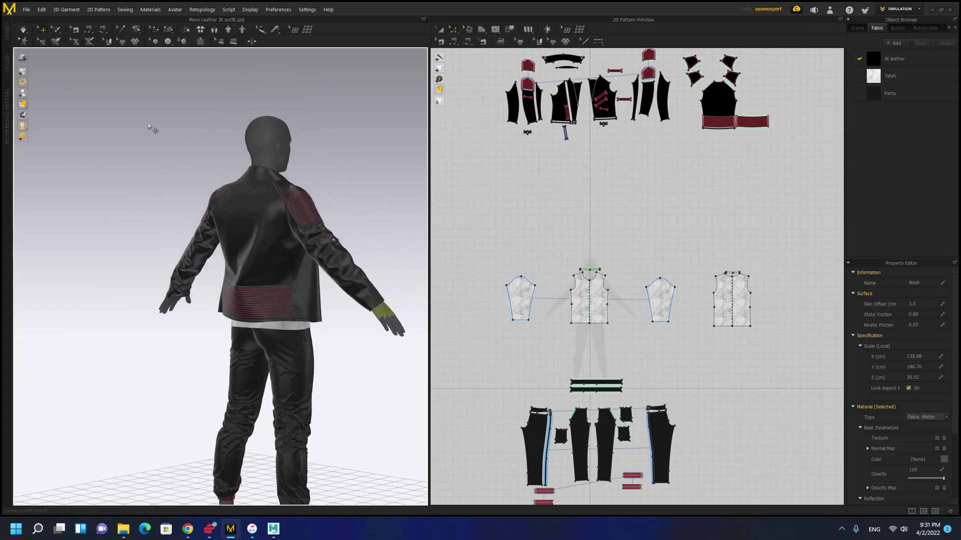
pyautogui.scroll(5, 186, 198)
pyautogui.moveTo(101, 154); pyautogui.dragTo(224, 250, button='right')
pyautogui.moveTo(100, 136); pyautogui.dragTo(157, 208, button='middle')
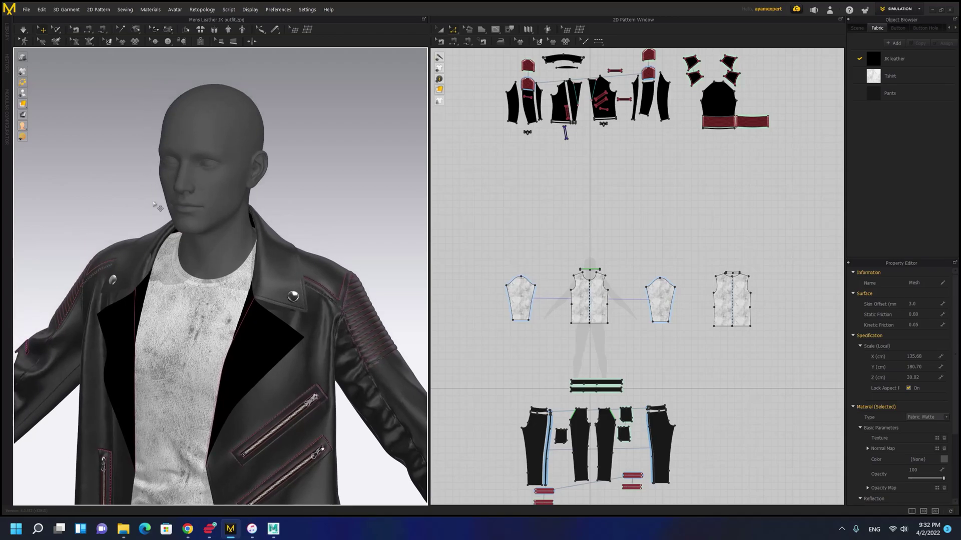
pyautogui.scroll(4, 157, 201)
pyautogui.moveTo(217, 224); pyautogui.dragTo(258, 191, button='middle')
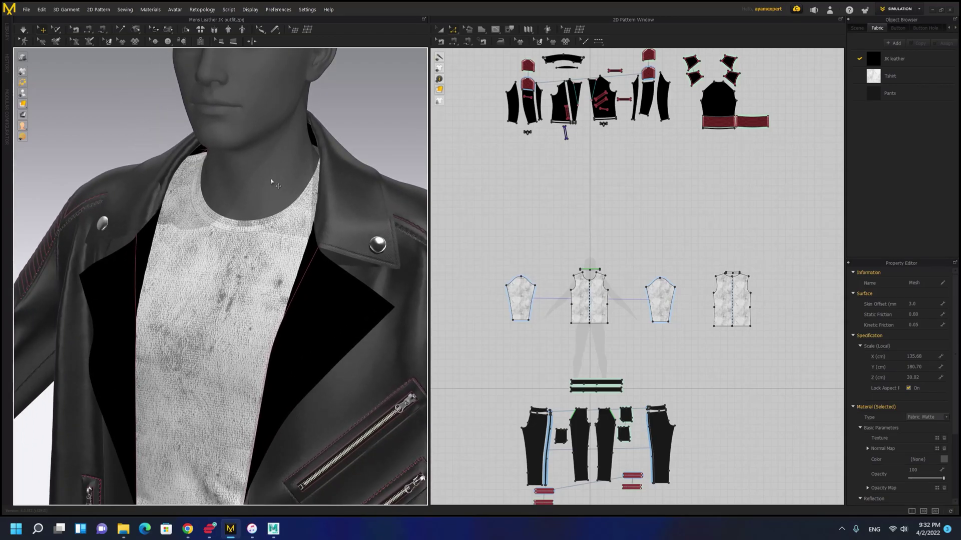
pyautogui.scroll(-10, 232, 403)
pyautogui.moveTo(232, 403); pyautogui.dragTo(232, 367, button='middle')
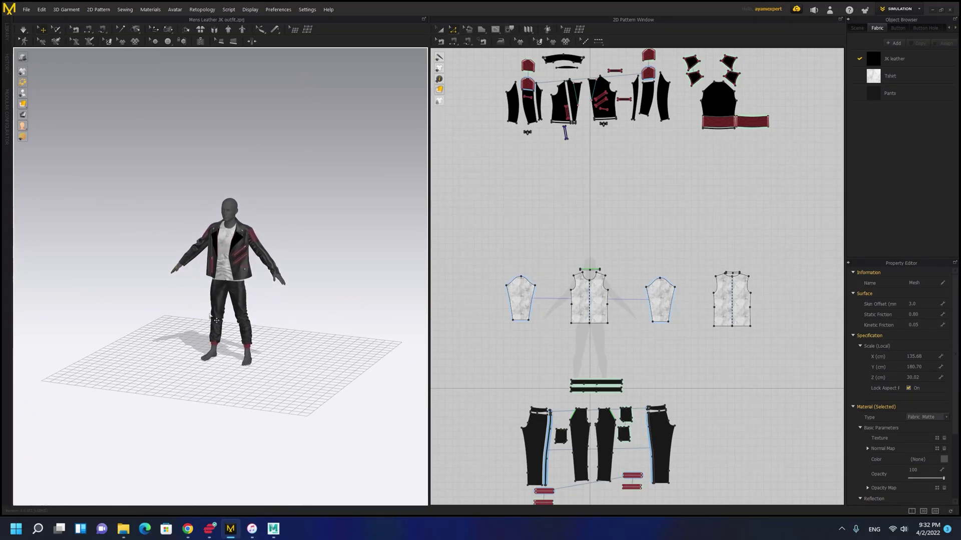
pyautogui.scroll(4, 232, 367)
pyautogui.scroll(2, 231, 366)
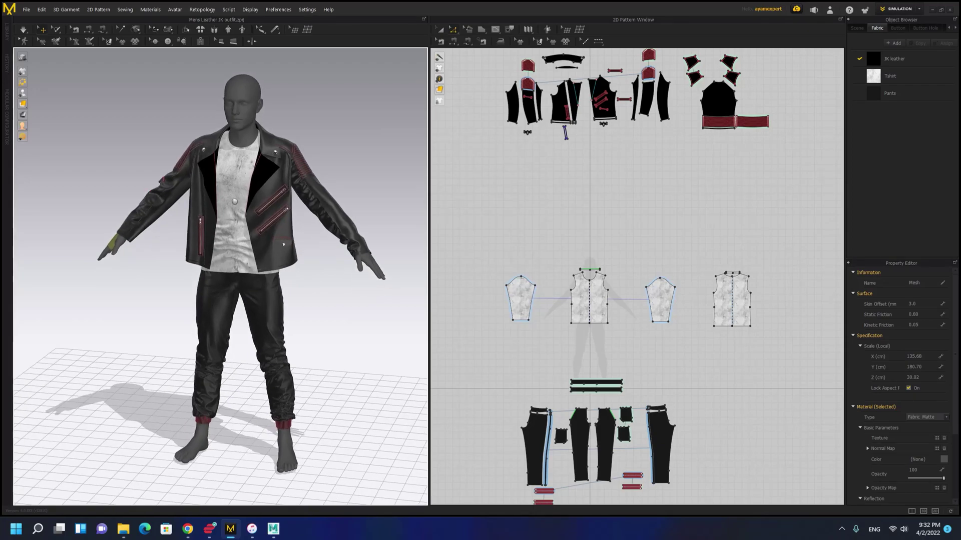
pyautogui.moveTo(186, 179); pyautogui.dragTo(217, 191, button='right')
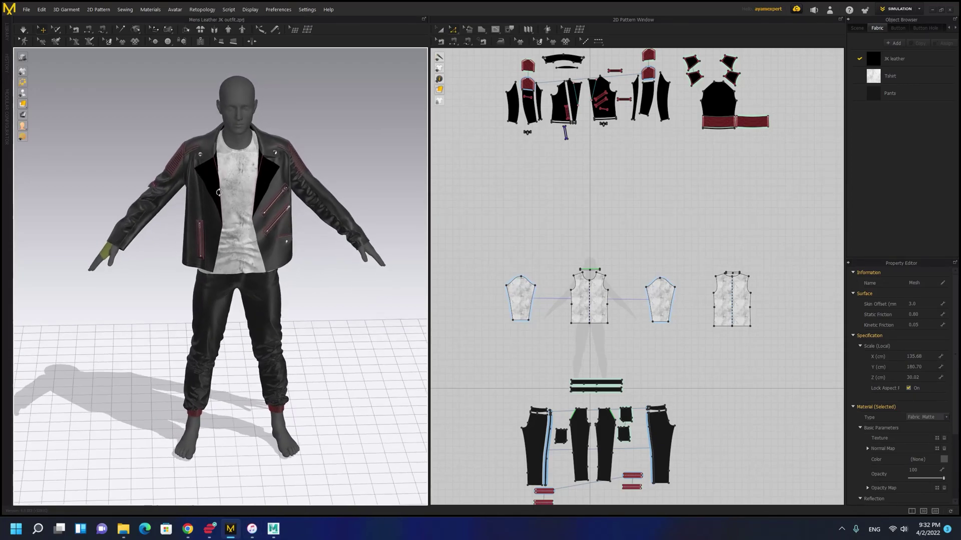
pyautogui.moveTo(224, 205); pyautogui.dragTo(228, 214, button='middle')
pyautogui.click(237, 134)
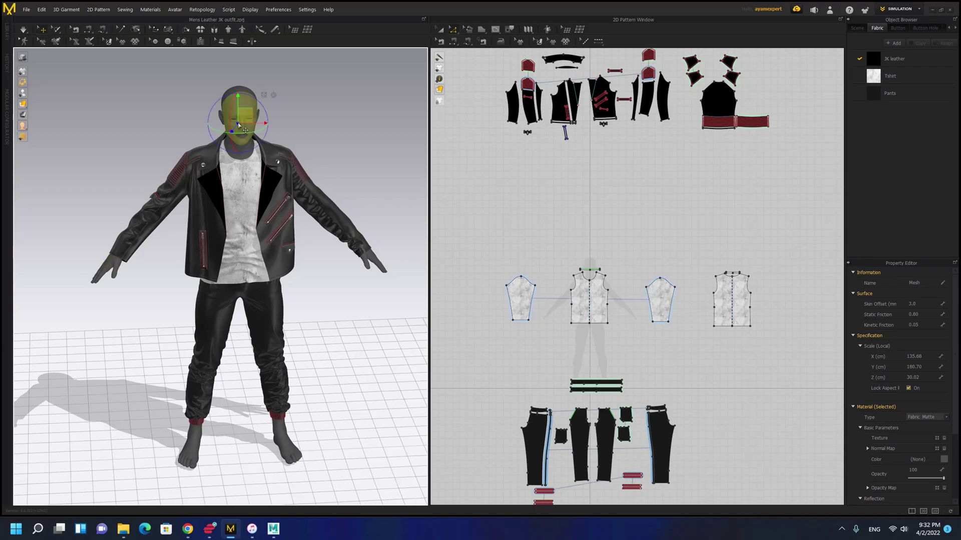
pyautogui.moveTo(162, 176); pyautogui.dragTo(174, 161, button='right')
pyautogui.moveTo(174, 161); pyautogui.dragTo(198, 214, button='middle')
pyautogui.scroll(3, 197, 214)
pyautogui.scroll(-5, 195, 213)
pyautogui.moveTo(165, 208); pyautogui.dragTo(246, 260, button='right')
pyautogui.scroll(6, 245, 259)
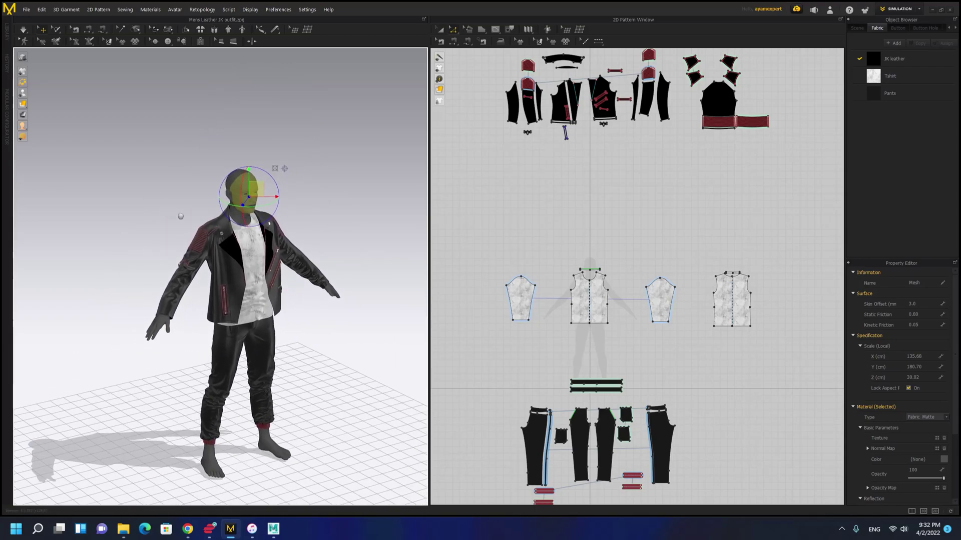
pyautogui.scroll(-5, 131, 209)
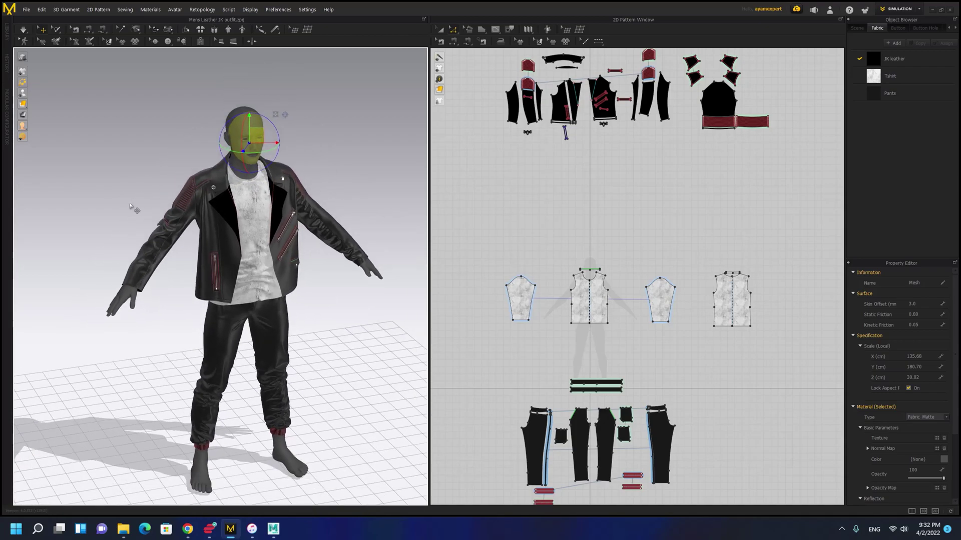
pyautogui.moveTo(131, 209); pyautogui.dragTo(128, 176, button='middle')
# Import avatar.obj as an avatar with the import scale set to cm (DAZ Studio)
pyautogui.click(26, 10)
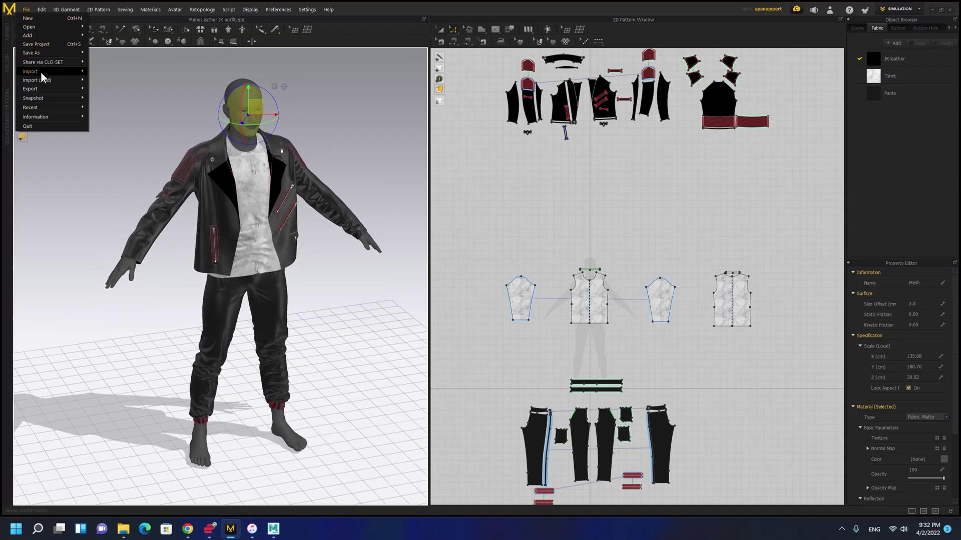
pyautogui.moveTo(42, 73)
pyautogui.click(118, 74)
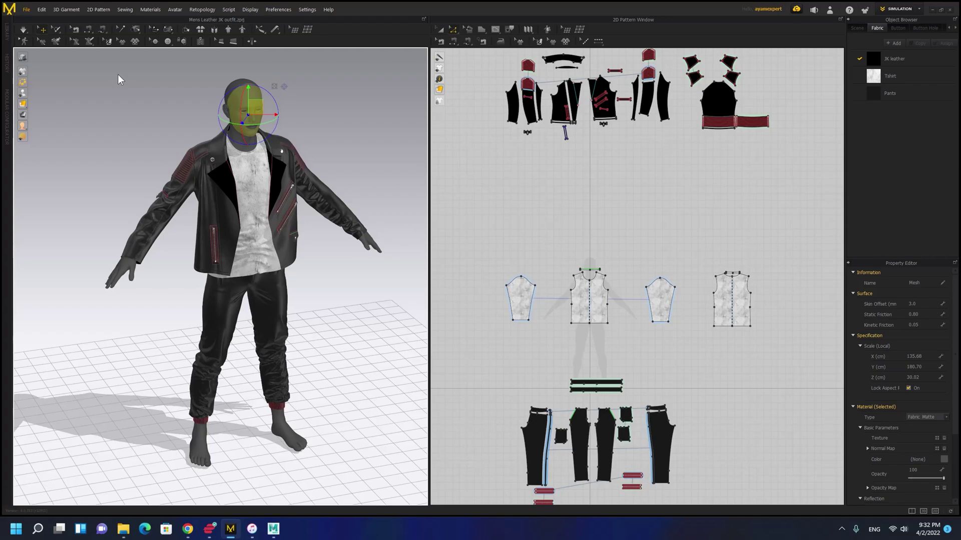
pyautogui.scroll(-5, 340, 164)
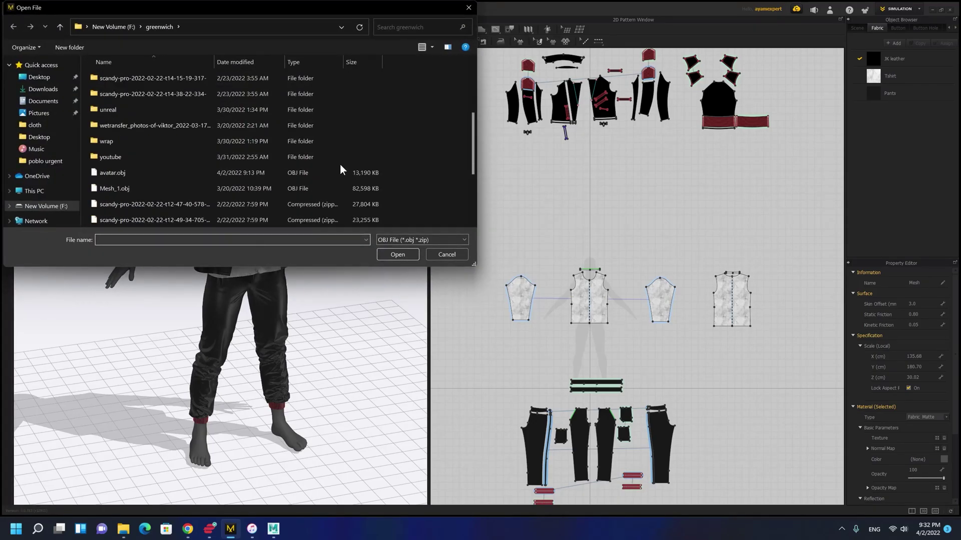
pyautogui.scroll(3, 137, 154)
pyautogui.doubleClick(125, 200)
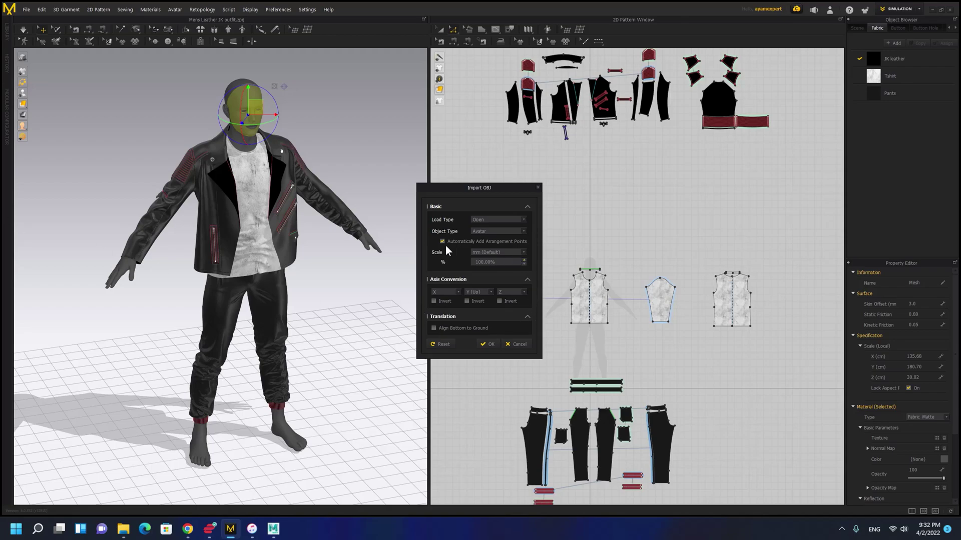
pyautogui.click(508, 253)
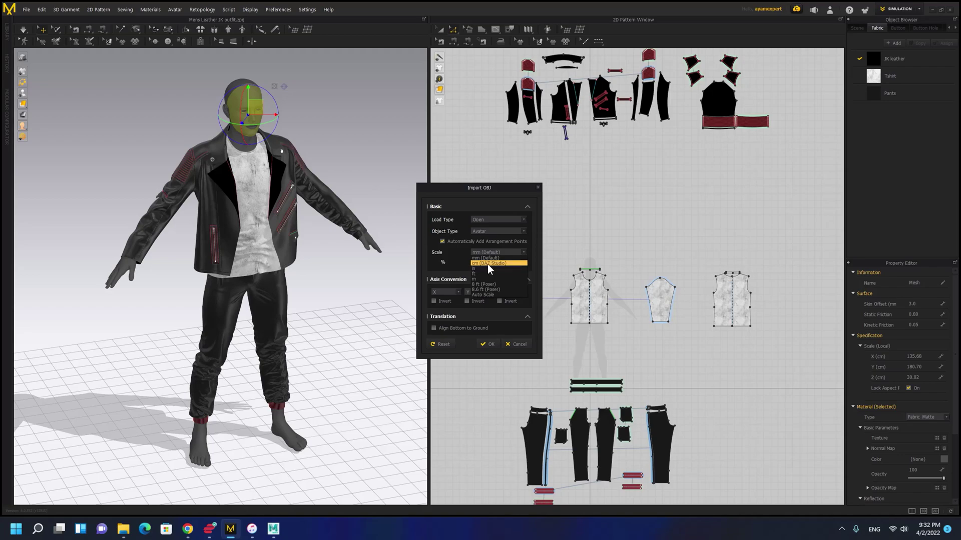
pyautogui.click(489, 264)
pyautogui.click(488, 344)
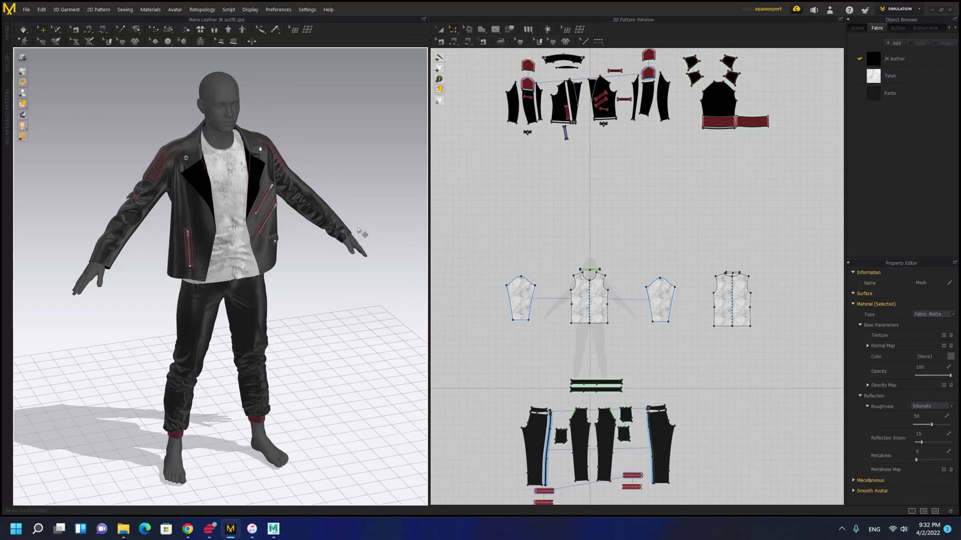
# Export only the avatar as an OBJ at cm (DAZ Studio) scale, overwriting avatar.obj in the greenwich folder
pyautogui.click(23, 10)
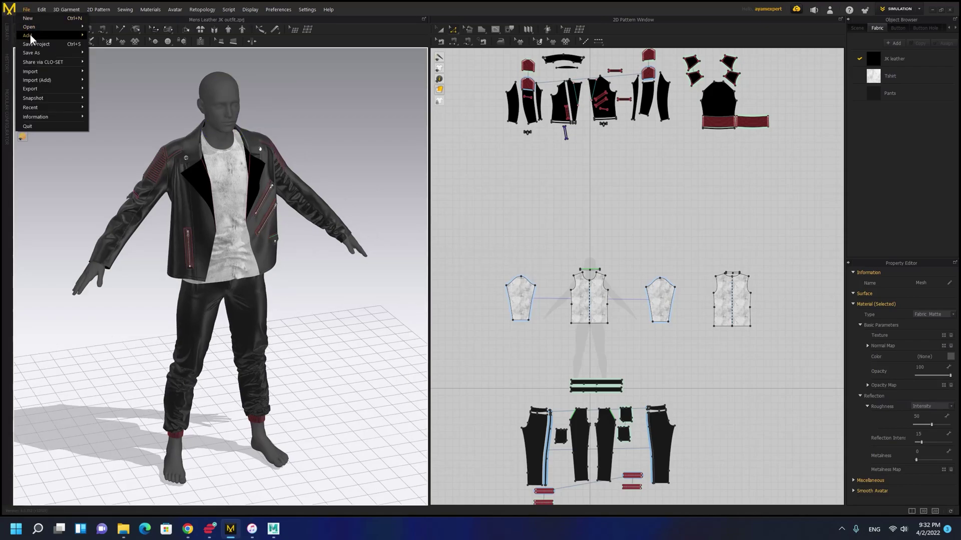
pyautogui.moveTo(49, 89)
pyautogui.click(111, 90)
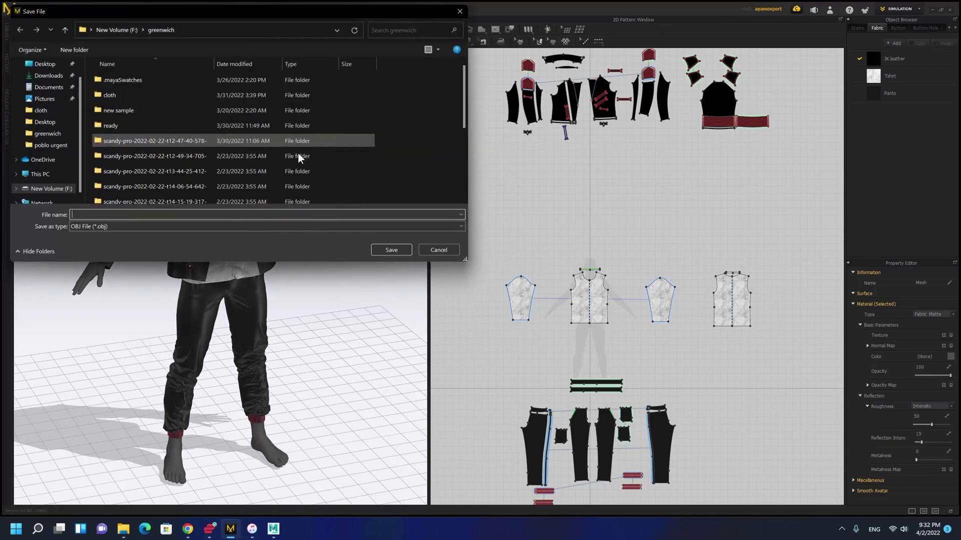
pyautogui.doubleClick(186, 168)
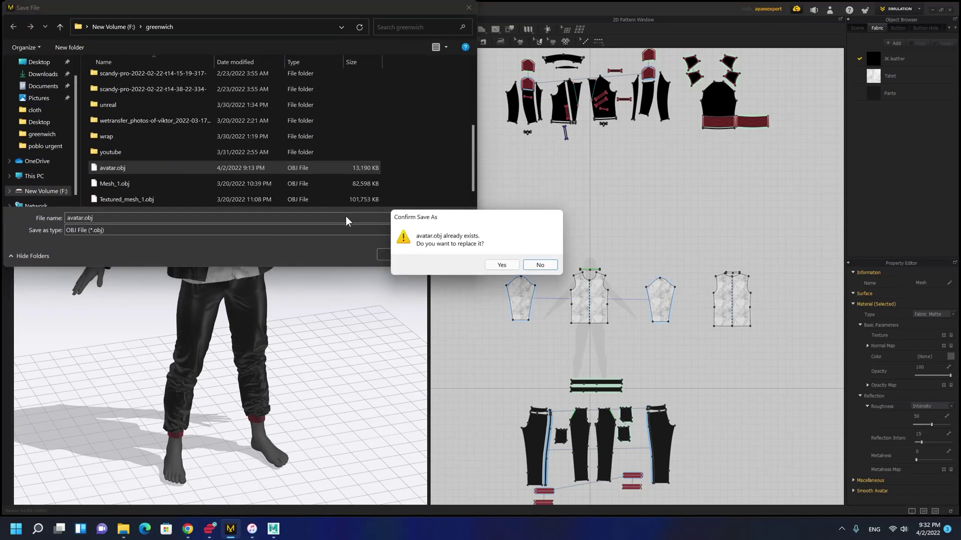
pyautogui.click(489, 265)
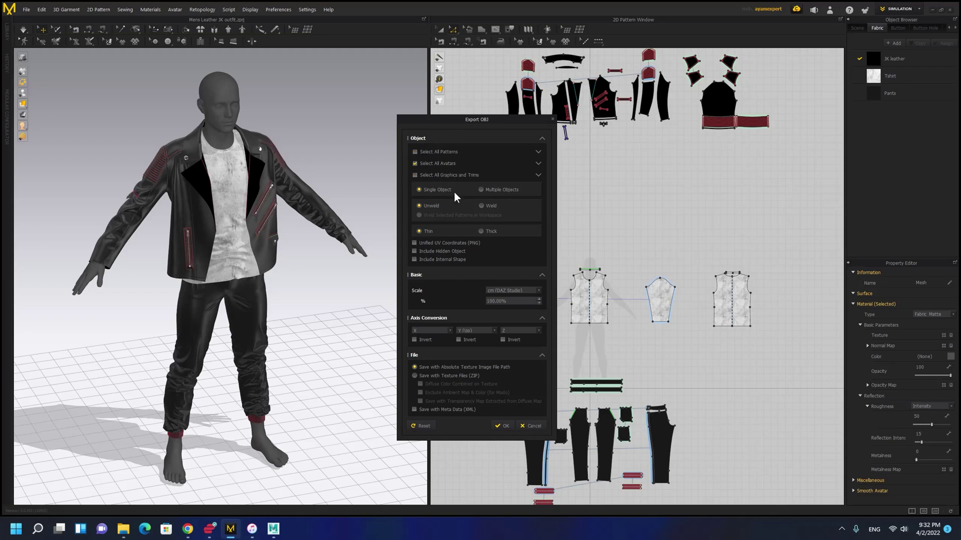
pyautogui.click(502, 425)
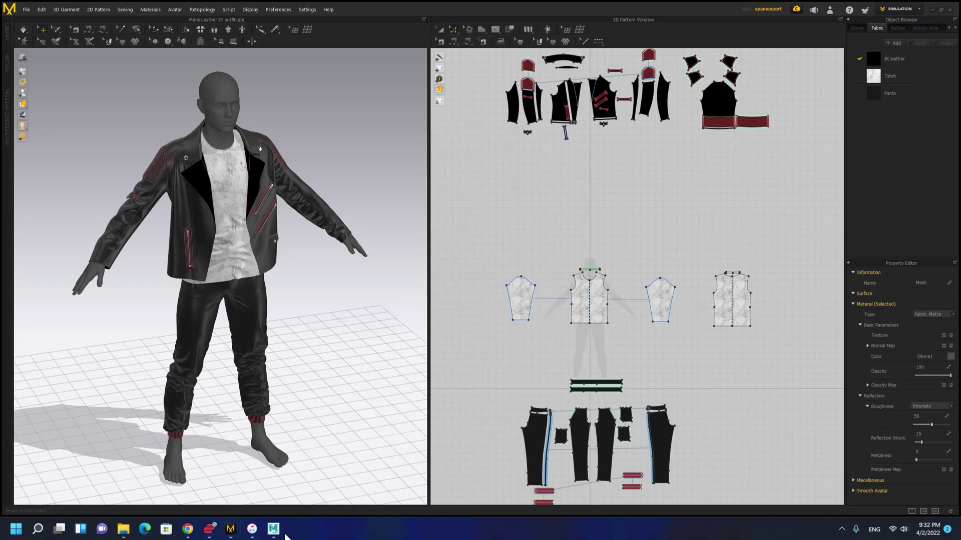
# Switch to the Maya rig scene and hide the scanned mesh in the perspective view
pyautogui.moveTo(273, 531)
pyautogui.click(281, 485)
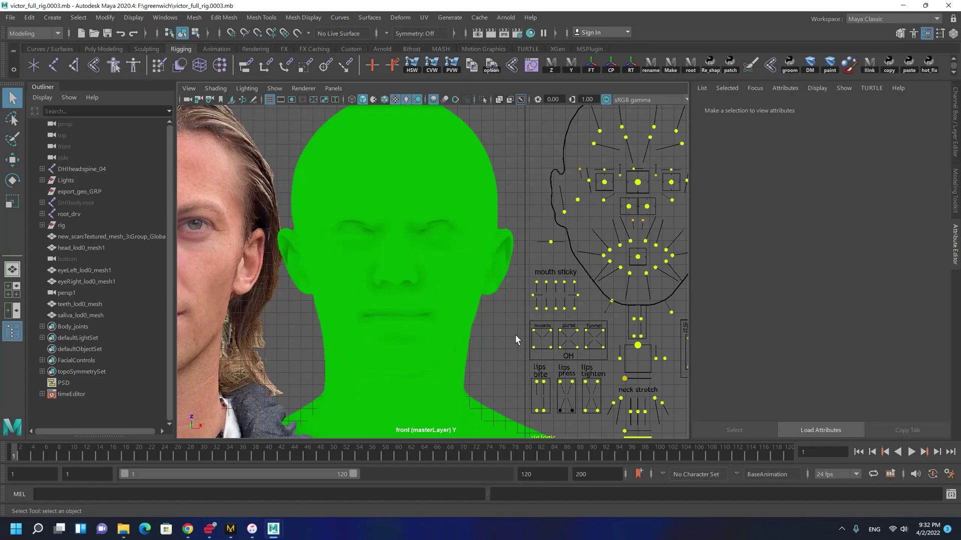
pyautogui.keyDown('alt'); pyautogui.moveTo(504, 318); pyautogui.dragTo(519, 177); pyautogui.keyUp('alt')
pyautogui.press('space')
pyautogui.keyDown('alt'); pyautogui.moveTo(504, 229); pyautogui.dragTo(353, 213); pyautogui.keyUp('alt')
pyautogui.keyDown('alt'); pyautogui.moveTo(354, 212); pyautogui.dragTo(431, 328, button='right'); pyautogui.keyUp('alt')
pyautogui.keyDown('alt'); pyautogui.moveTo(380, 272); pyautogui.dragTo(429, 335, button='middle'); pyautogui.keyUp('alt')
pyautogui.keyDown('alt'); pyautogui.moveTo(429, 335); pyautogui.dragTo(397, 308, button='right'); pyautogui.keyUp('alt')
pyautogui.keyDown('alt'); pyautogui.moveTo(398, 283); pyautogui.dragTo(393, 237, button='middle'); pyautogui.keyUp('alt')
pyautogui.keyDown('alt'); pyautogui.moveTo(394, 235); pyautogui.dragTo(427, 214); pyautogui.keyUp('alt')
pyautogui.click(406, 217)
pyautogui.click(358, 230)
pyautogui.press('h')
# Hide the head_lod0 mesh together with the eye, teeth and saliva meshes
pyautogui.click(427, 214)
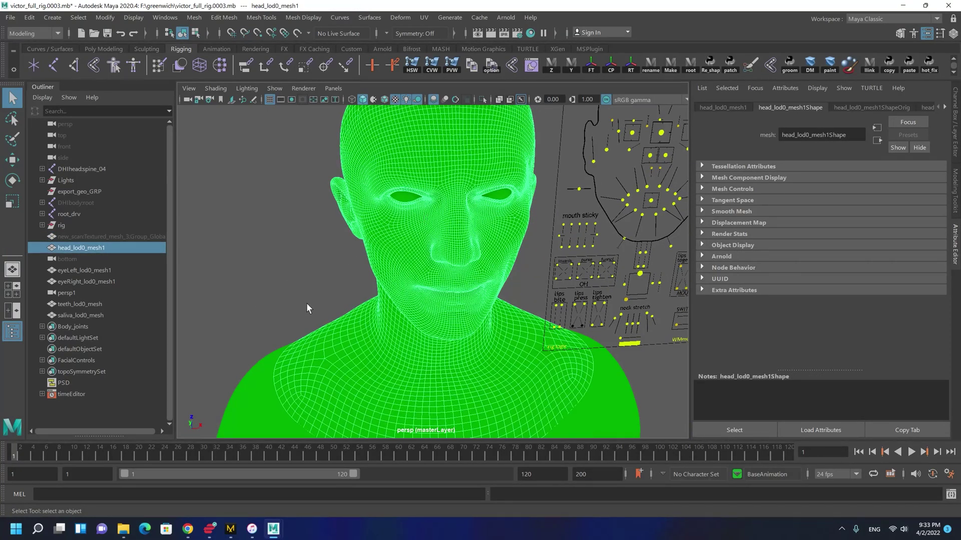
pyautogui.press('h')
pyautogui.moveTo(319, 168); pyautogui.dragTo(495, 284)
pyautogui.press('h')
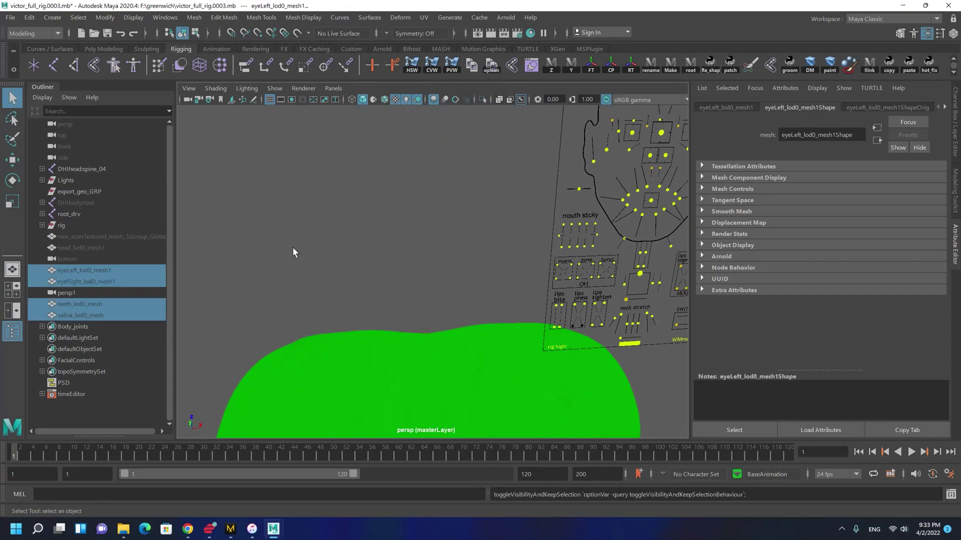
# Hide the lod1 and lod0 body meshes
pyautogui.scroll(-5, 287, 251)
pyautogui.keyDown('alt'); pyautogui.moveTo(287, 251); pyautogui.dragTo(261, 254); pyautogui.keyUp('alt')
pyautogui.click(395, 345)
pyautogui.keyDown('alt'); pyautogui.moveTo(373, 281); pyautogui.dragTo(370, 222, button='middle'); pyautogui.keyUp('alt')
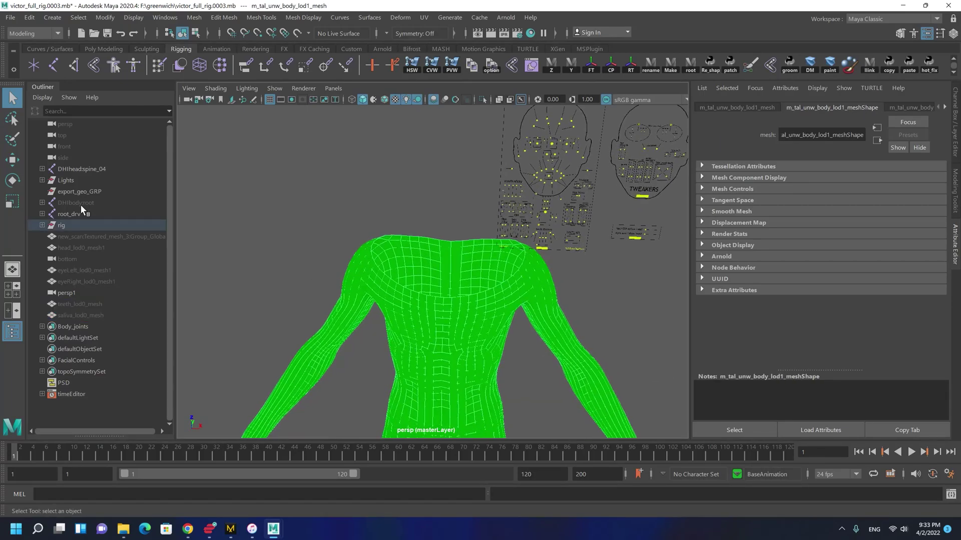
pyautogui.keyDown('alt'); pyautogui.moveTo(399, 280); pyautogui.dragTo(427, 322); pyautogui.keyUp('alt')
pyautogui.press('h')
pyautogui.click(412, 328)
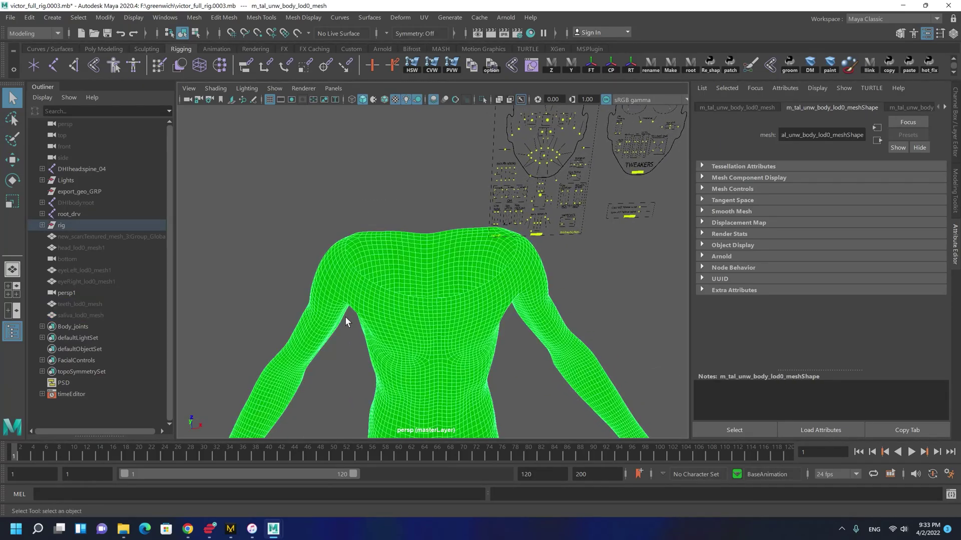
pyautogui.press('h')
pyautogui.scroll(1, 362, 272)
# Filter the Outliner by "comb" and unhide the combined lod0 body mesh
pyautogui.click(111, 111)
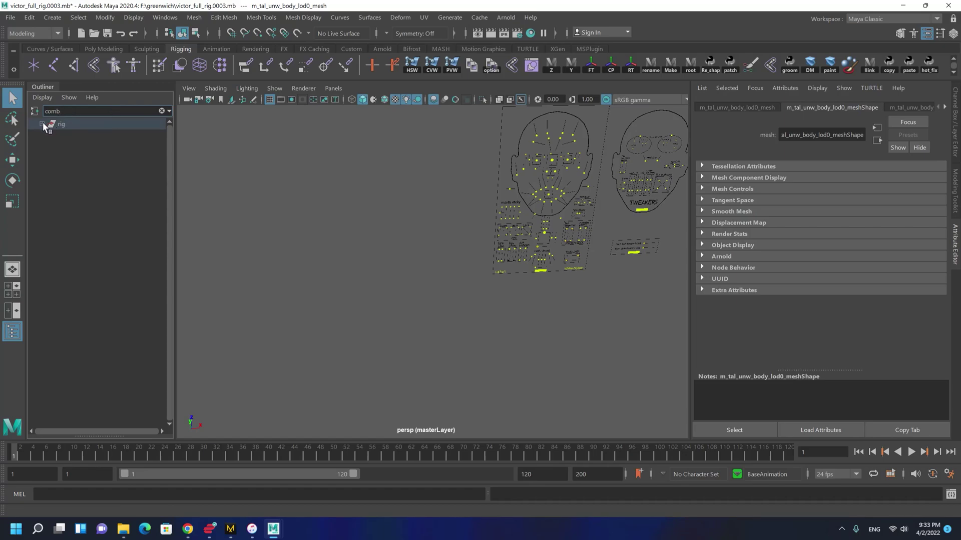
pyautogui.keyDown('shift'); pyautogui.click(43, 123); pyautogui.keyUp('shift')
pyautogui.click(95, 169)
pyautogui.press('h')
pyautogui.keyDown('alt'); pyautogui.moveTo(506, 246); pyautogui.dragTo(361, 209); pyautogui.keyUp('alt')
pyautogui.click(356, 222)
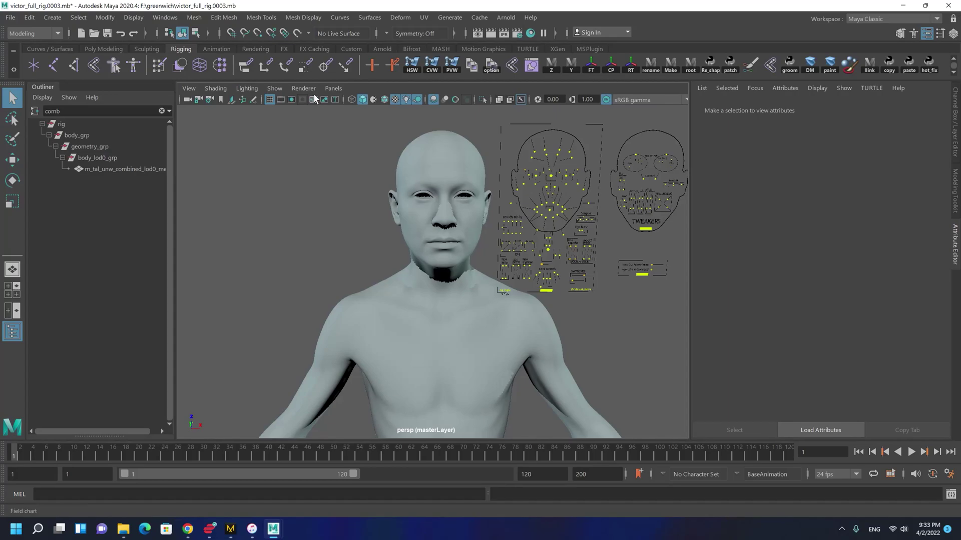
# Turn on the display of joints in the perspective view
pyautogui.click(278, 89)
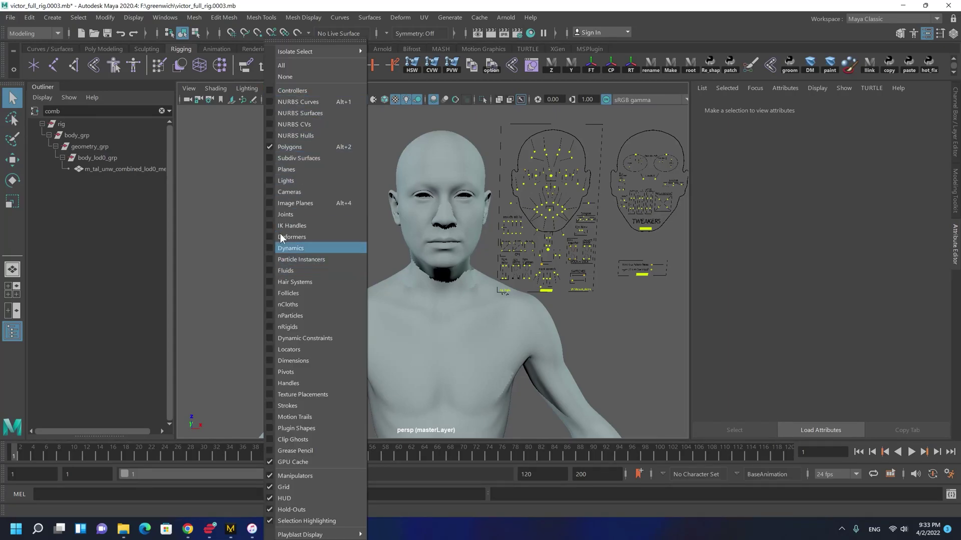
pyautogui.click(283, 216)
pyautogui.keyDown('alt'); pyautogui.moveTo(372, 298); pyautogui.dragTo(413, 288); pyautogui.keyUp('alt')
pyautogui.keyDown('alt'); pyautogui.moveTo(414, 288); pyautogui.dragTo(432, 202, button='middle'); pyautogui.keyUp('alt')
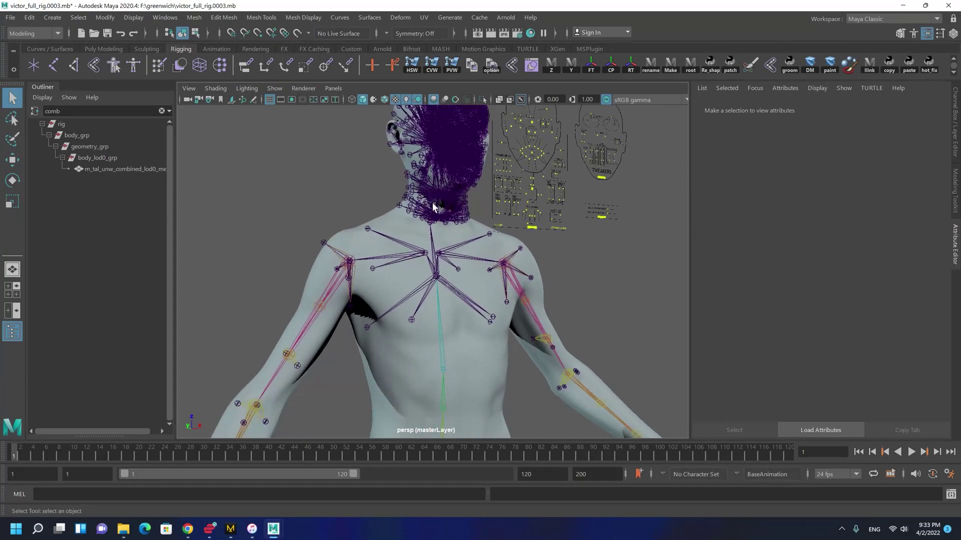
# Clear the Outliner filter and hide the DHIhead:spine_04 joint hierarchy
pyautogui.click(161, 111)
pyautogui.keyDown('alt'); pyautogui.moveTo(376, 252); pyautogui.dragTo(358, 262); pyautogui.keyUp('alt')
pyautogui.click(113, 167)
pyautogui.press('h')
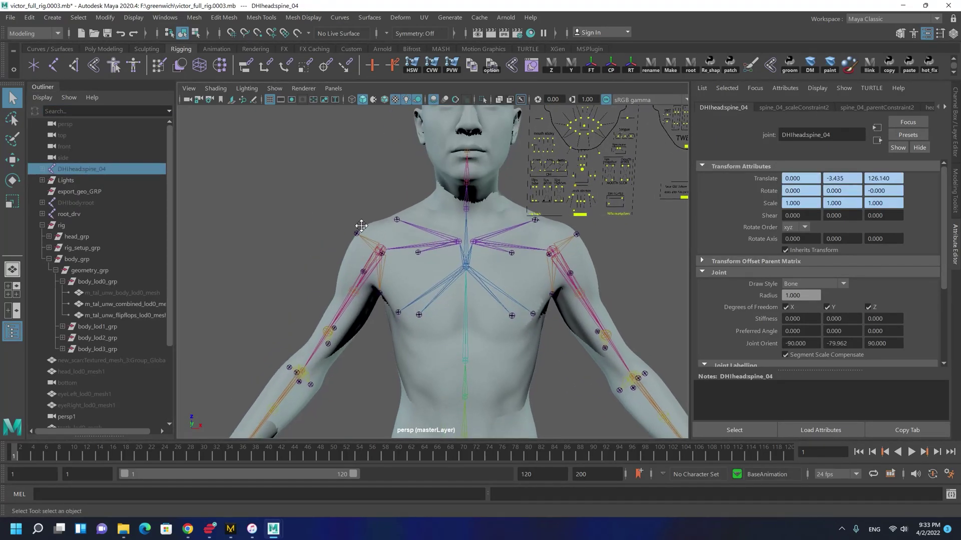
pyautogui.keyDown('alt'); pyautogui.moveTo(342, 275); pyautogui.dragTo(348, 244, button='middle'); pyautogui.keyUp('alt')
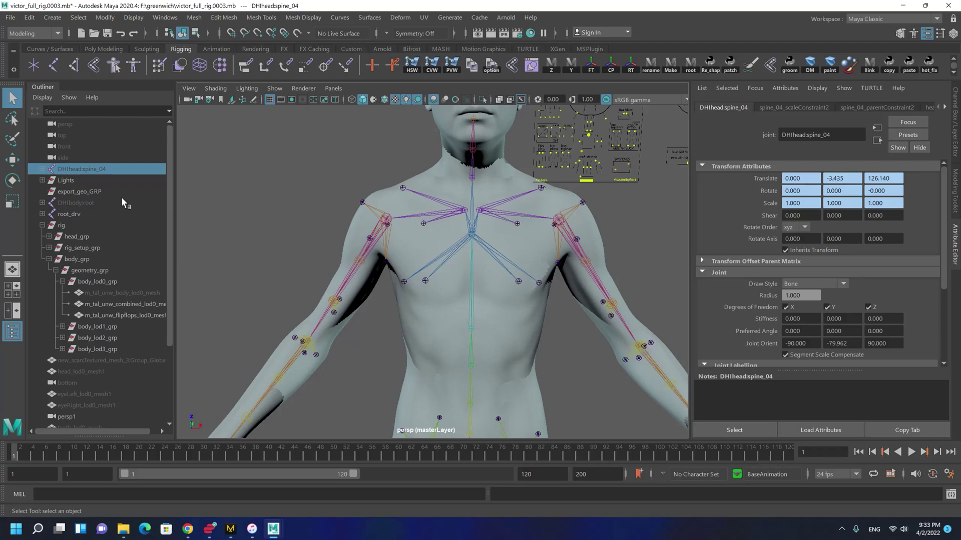
# Select the root_drv joint hierarchy and examine how its skeleton sits inside the body
pyautogui.click(85, 213)
pyautogui.keyDown('alt'); pyautogui.moveTo(193, 286); pyautogui.dragTo(592, 253); pyautogui.keyUp('alt')
pyautogui.keyDown('alt'); pyautogui.moveTo(445, 194); pyautogui.dragTo(448, 223); pyautogui.keyUp('alt')
pyautogui.keyDown('alt'); pyautogui.moveTo(448, 223); pyautogui.dragTo(471, 346, button='middle'); pyautogui.keyUp('alt')
pyautogui.keyDown('alt'); pyautogui.moveTo(471, 346); pyautogui.dragTo(482, 277, button='right'); pyautogui.keyUp('alt')
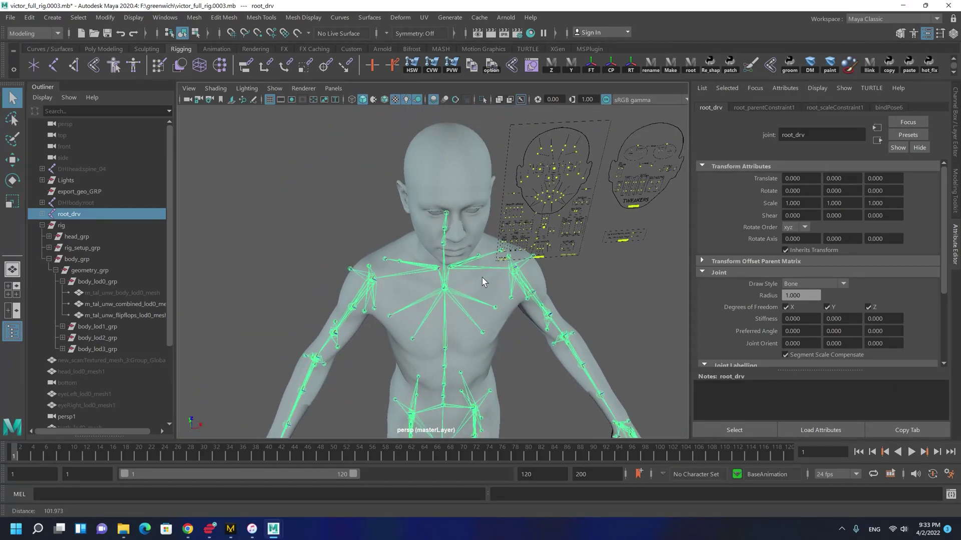
pyautogui.click(328, 203)
# Import avatar.obj from the F:\greenwich folder into the scene
pyautogui.click(13, 18)
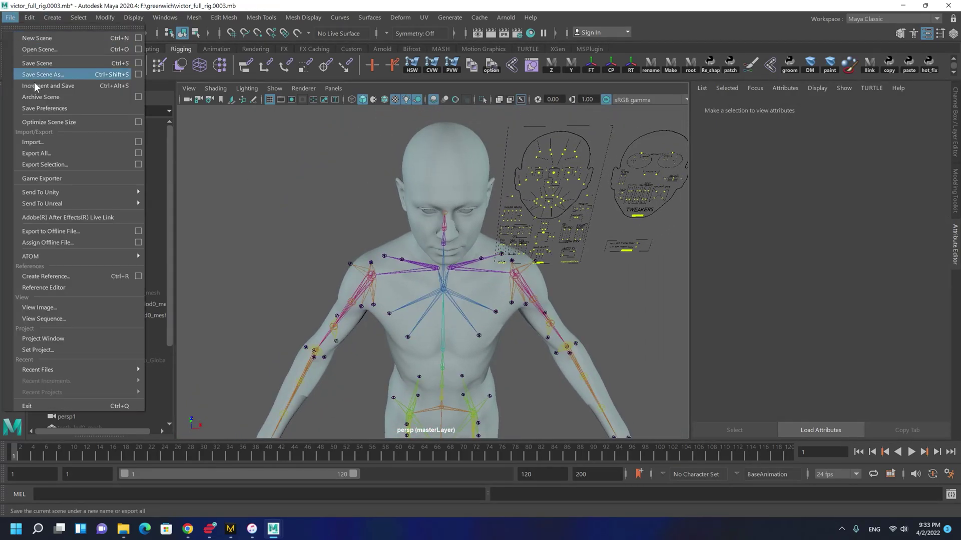
pyautogui.click(42, 146)
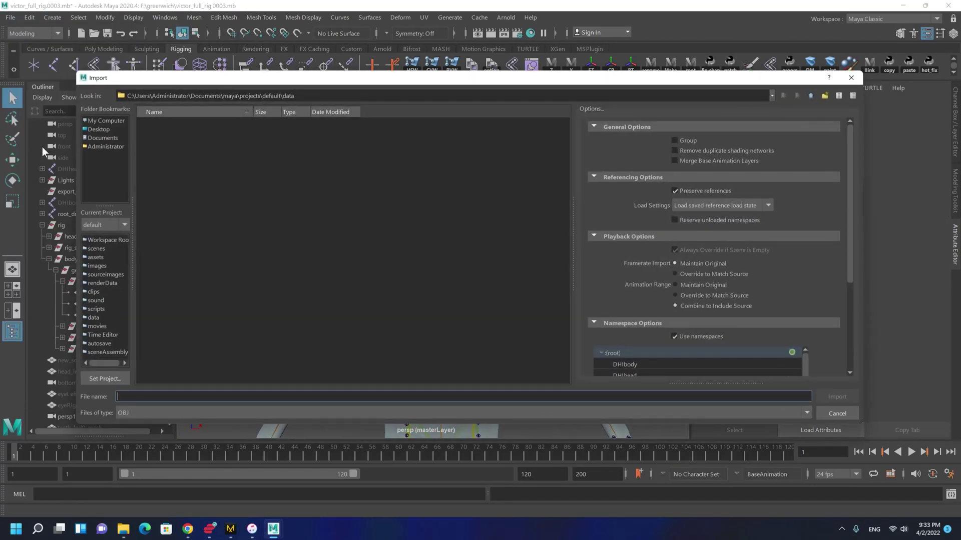
pyautogui.click(110, 122)
pyautogui.doubleClick(155, 139)
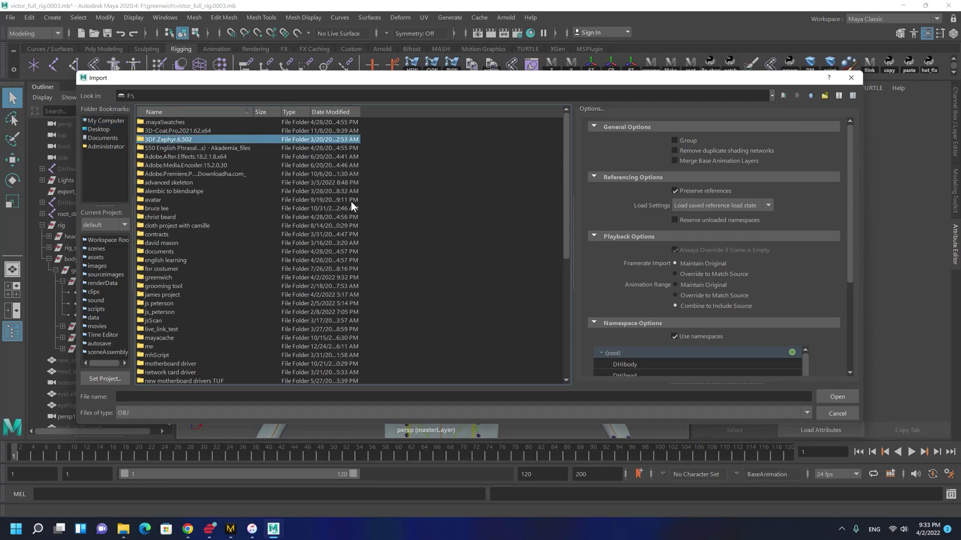
pyautogui.press('g')
pyautogui.press('Return')
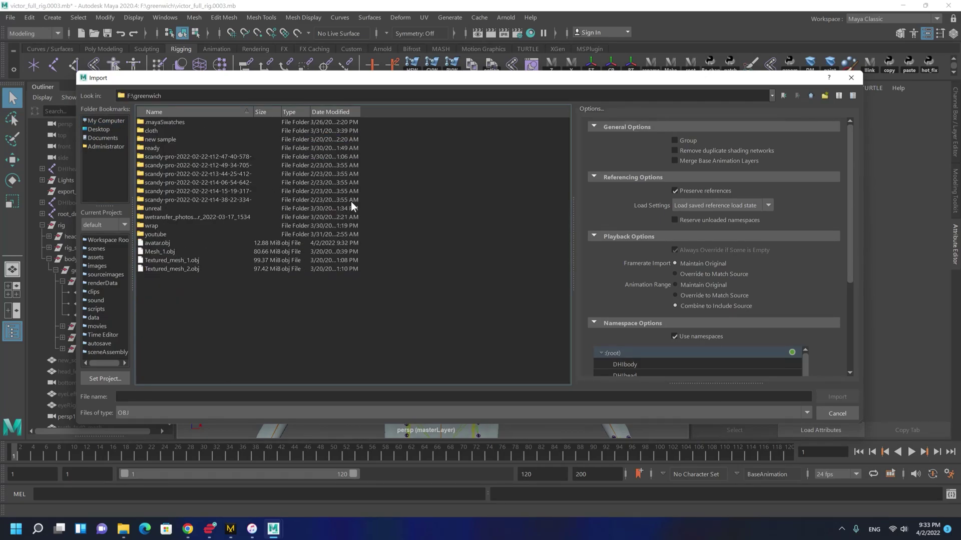
pyautogui.doubleClick(152, 242)
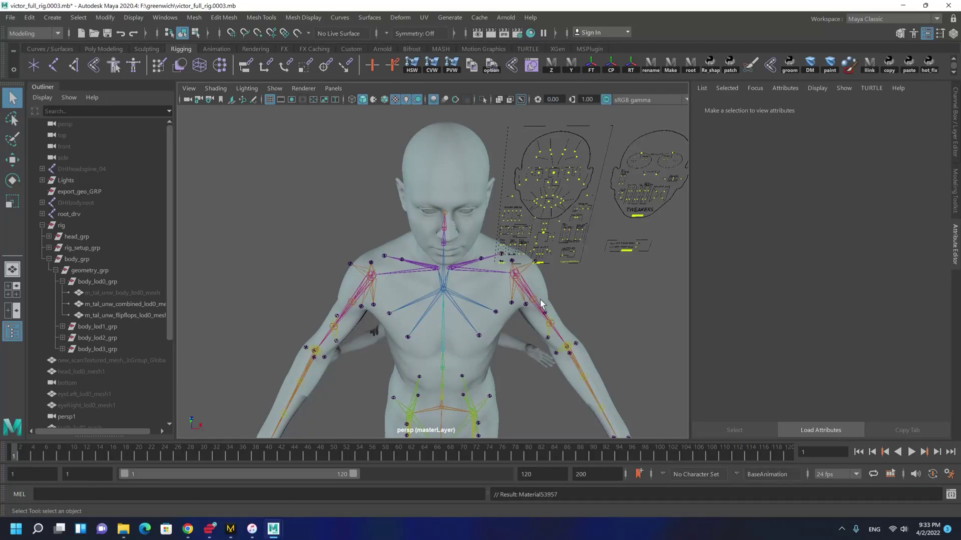
# Stand the imported avatar mesh upright by setting its Rotate X to 90
pyautogui.keyDown('alt'); pyautogui.moveTo(351, 238); pyautogui.dragTo(414, 235); pyautogui.keyUp('alt')
pyautogui.keyDown('alt'); pyautogui.moveTo(373, 281); pyautogui.dragTo(459, 197, button='middle'); pyautogui.keyUp('alt')
pyautogui.click(373, 374)
pyautogui.keyDown('alt'); pyautogui.moveTo(434, 300); pyautogui.dragTo(406, 335); pyautogui.keyUp('alt')
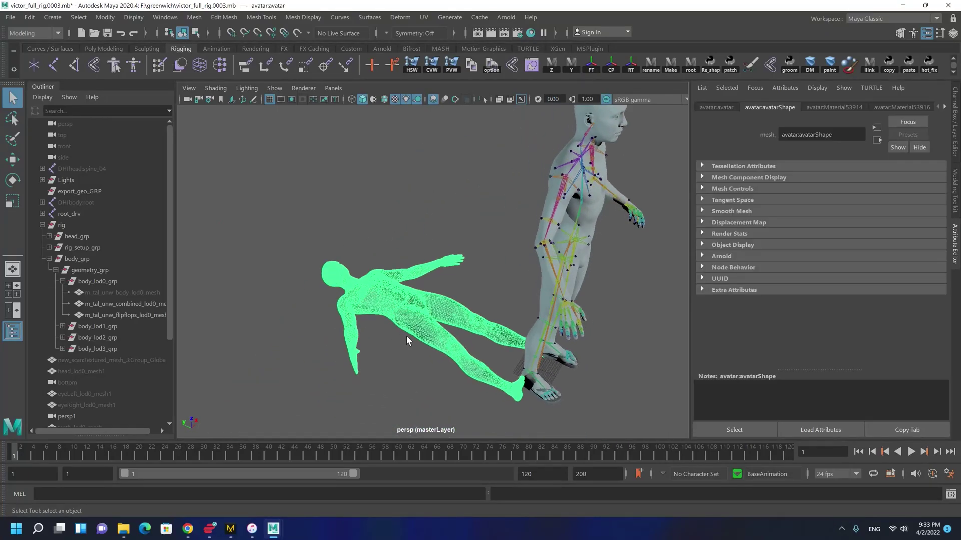
pyautogui.press('e')
pyautogui.scroll(-2, 511, 362)
pyautogui.click(954, 125)
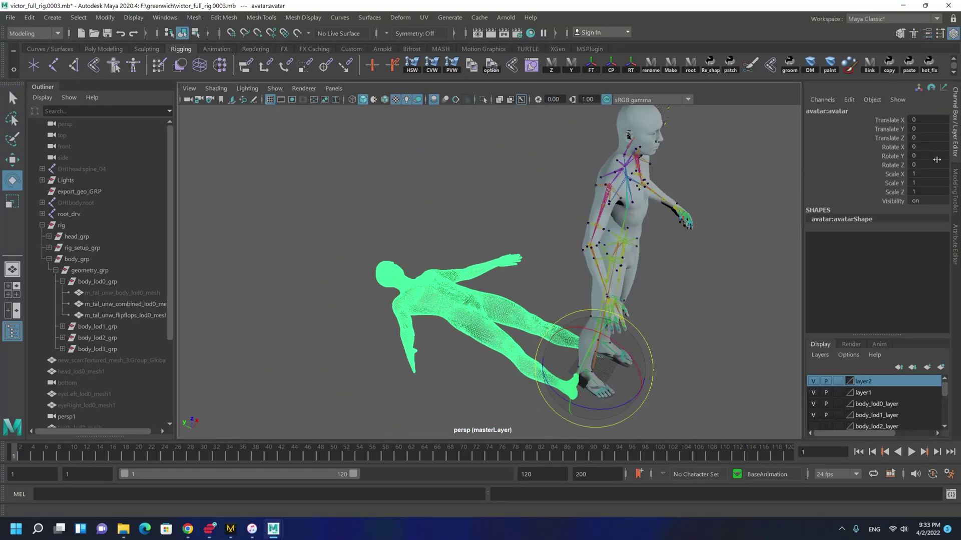
pyautogui.keyDown('alt'); pyautogui.moveTo(543, 345); pyautogui.dragTo(620, 362); pyautogui.keyUp('alt')
pyautogui.click(933, 148)
pyautogui.doubleClick(932, 148)
pyautogui.write('90')
pyautogui.press('Return')
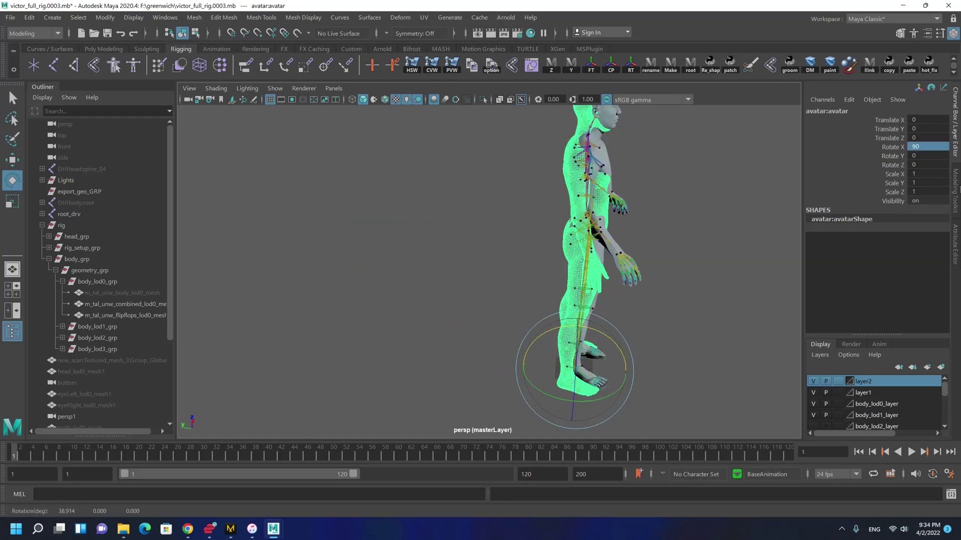
# Assign a new Lambert material to the imported avatar mesh
pyautogui.keyDown('alt'); pyautogui.moveTo(673, 335); pyautogui.dragTo(562, 257); pyautogui.keyUp('alt')
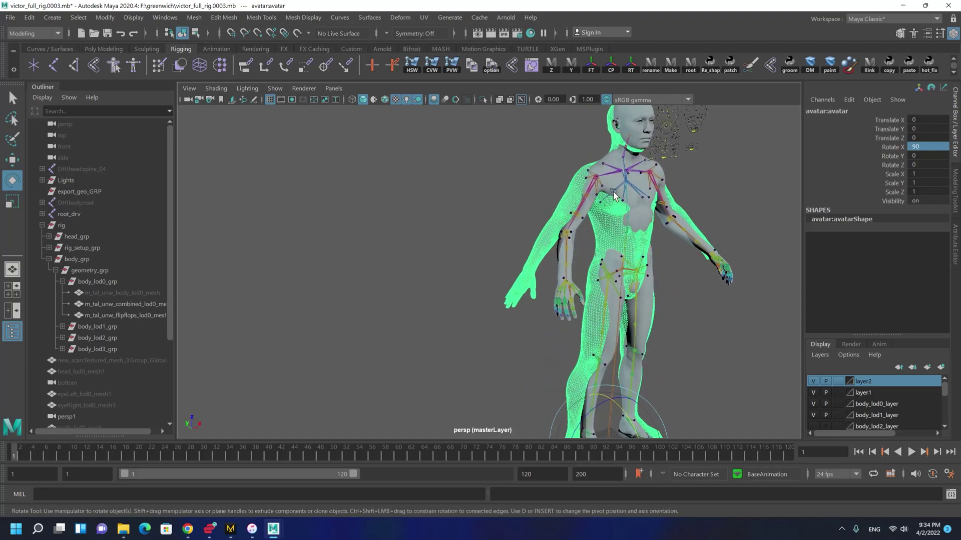
pyautogui.keyDown('alt'); pyautogui.moveTo(563, 258); pyautogui.dragTo(590, 278, button='right'); pyautogui.keyUp('alt')
pyautogui.keyDown('alt'); pyautogui.moveTo(591, 279); pyautogui.dragTo(536, 268); pyautogui.keyUp('alt')
pyautogui.keyDown('alt'); pyautogui.moveTo(537, 267); pyautogui.dragTo(557, 325, button='right'); pyautogui.keyUp('alt')
pyautogui.click(530, 352)
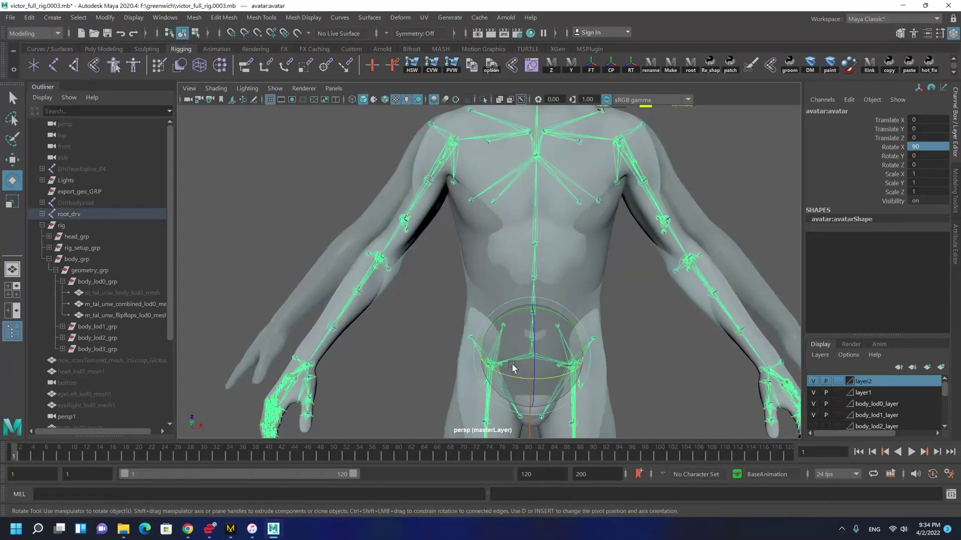
pyautogui.click(326, 273)
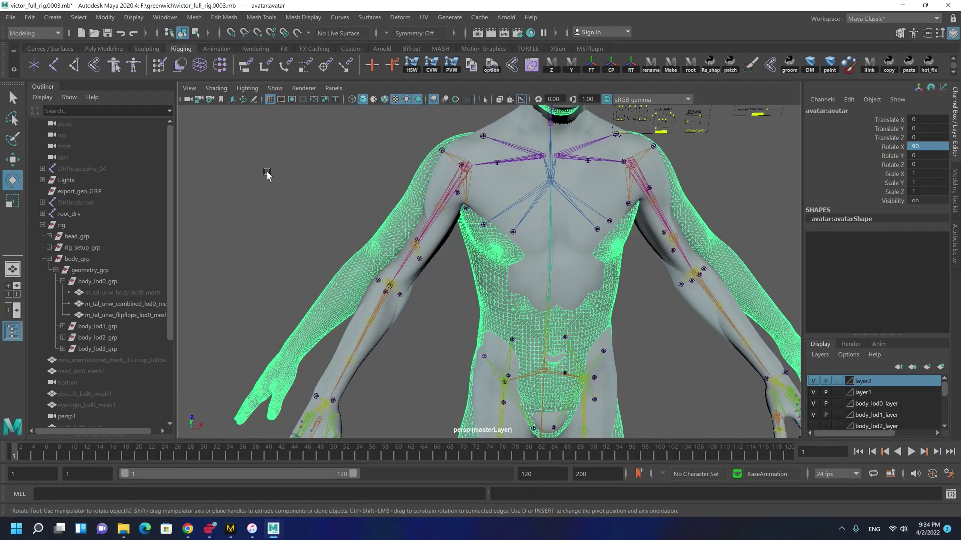
pyautogui.press('6')
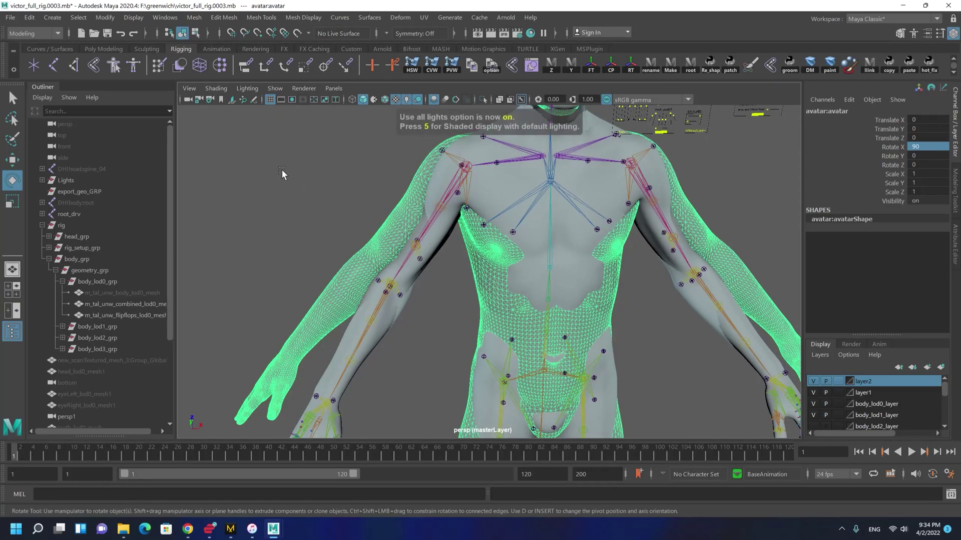
pyautogui.keyDown('alt'); pyautogui.moveTo(516, 273); pyautogui.dragTo(345, 243); pyautogui.keyUp('alt')
pyautogui.press('m')
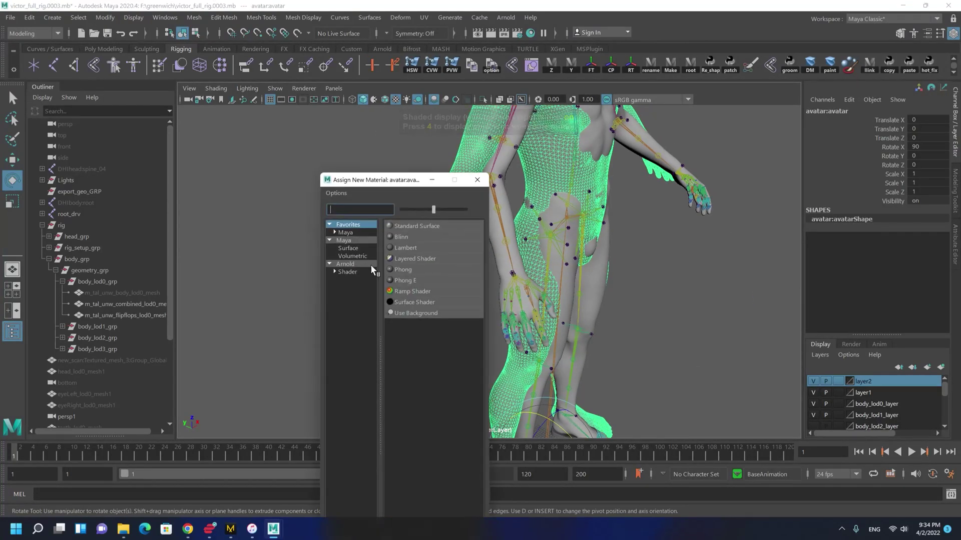
pyautogui.click(399, 248)
# Set the avatar's new Lambert material colour to red and deselect the mesh
pyautogui.click(829, 108)
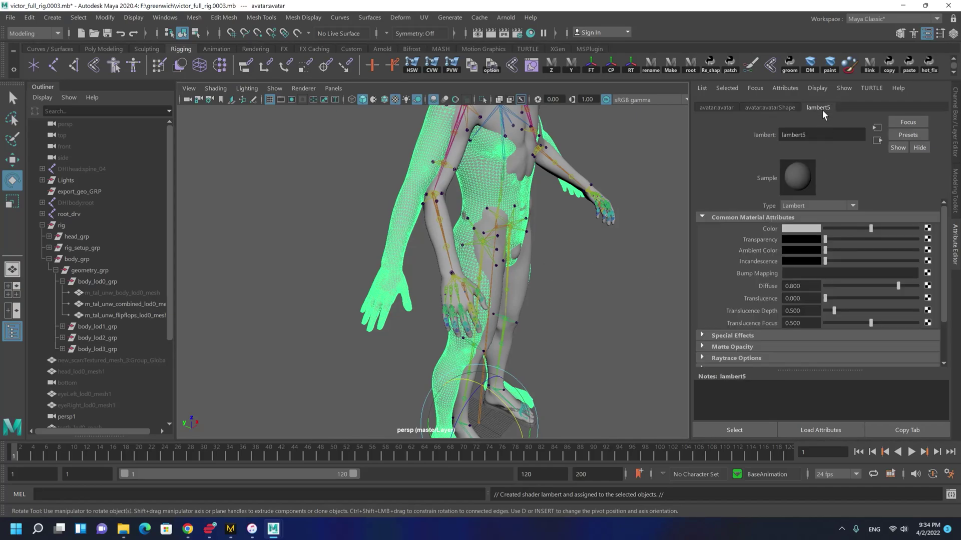
pyautogui.click(798, 230)
pyautogui.click(748, 201)
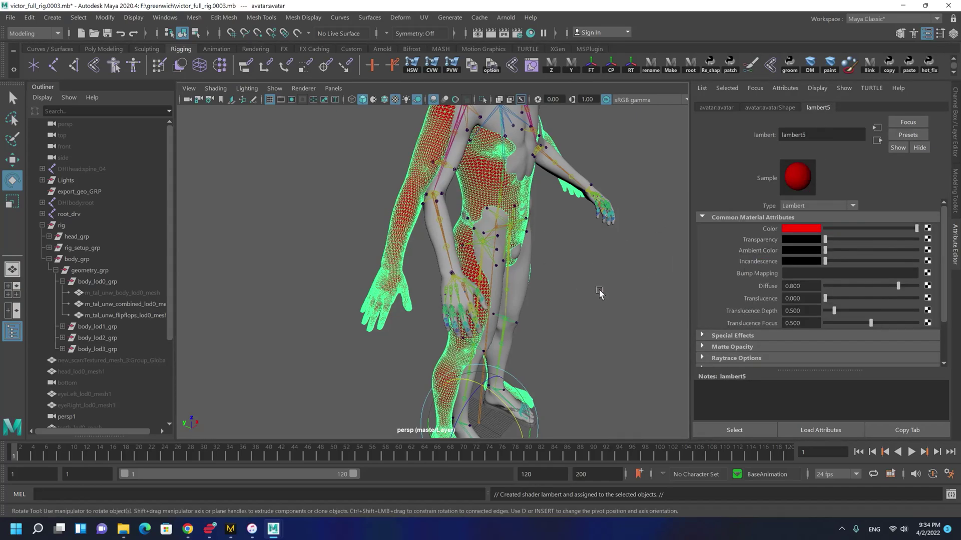
pyautogui.keyDown('alt'); pyautogui.moveTo(583, 290); pyautogui.dragTo(597, 286); pyautogui.keyUp('alt')
pyautogui.click(596, 287)
# Select the upperarm_r_drv joint and examine how the body's arm pose differs from the red avatar's
pyautogui.scroll(3, 522, 291)
pyautogui.keyDown('alt'); pyautogui.moveTo(520, 264); pyautogui.dragTo(444, 379, button='middle'); pyautogui.keyUp('alt')
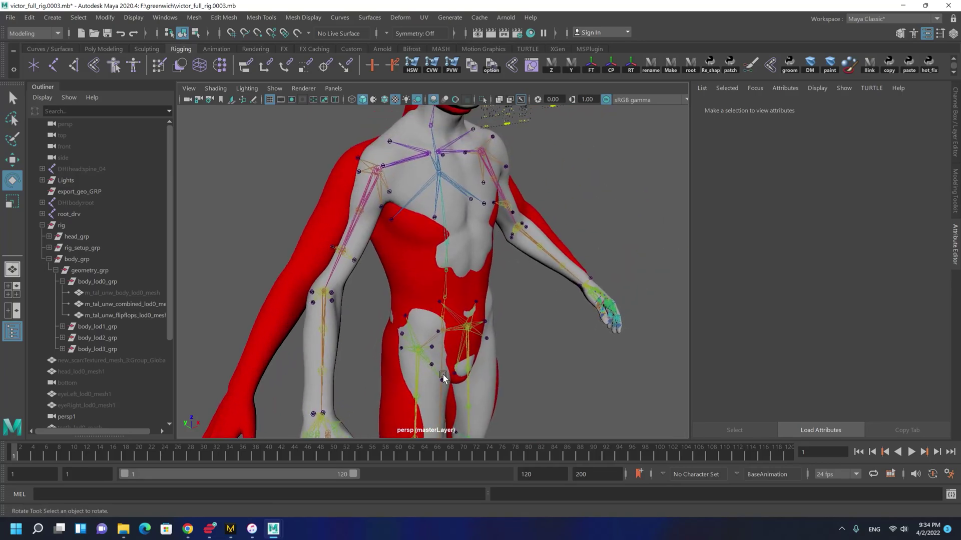
pyautogui.keyDown('alt'); pyautogui.moveTo(444, 380); pyautogui.dragTo(394, 324); pyautogui.keyUp('alt')
pyautogui.click(394, 339)
pyautogui.scroll(4, 259, 325)
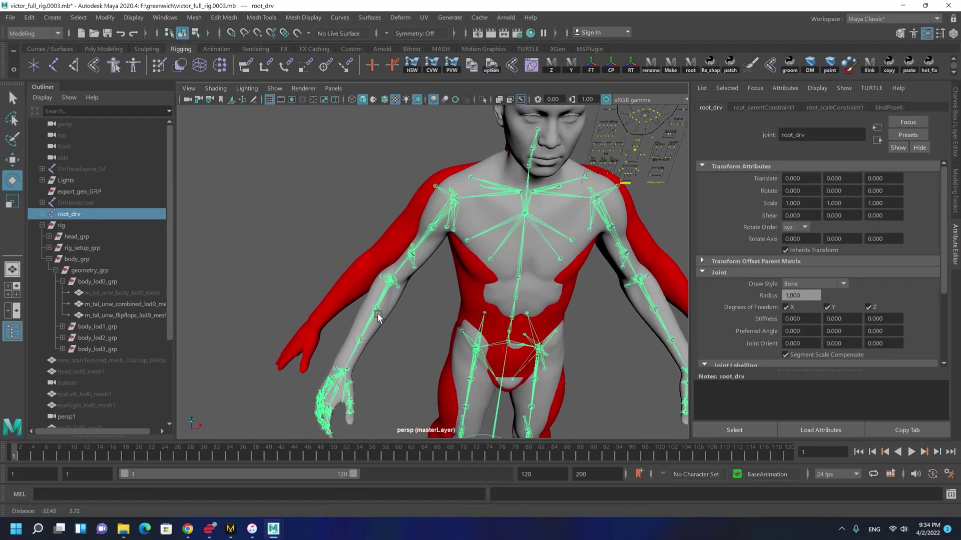
pyautogui.moveTo(373, 241); pyautogui.dragTo(352, 372)
pyautogui.scroll(-3, 545, 316)
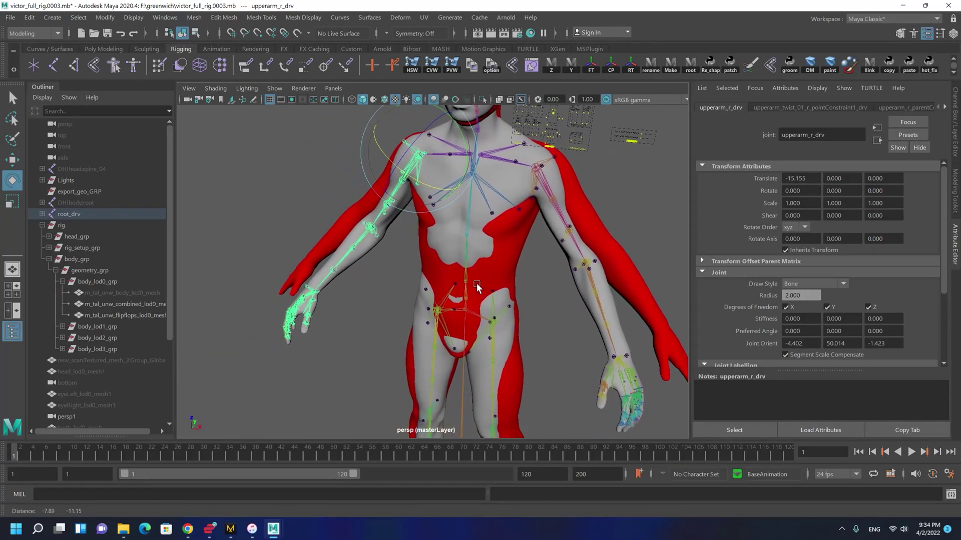
pyautogui.keyDown('alt'); pyautogui.moveTo(450, 369); pyautogui.dragTo(457, 231, button='middle'); pyautogui.keyUp('alt')
pyautogui.keyDown('alt'); pyautogui.moveTo(560, 273); pyautogui.dragTo(458, 251, button='right'); pyautogui.keyUp('alt')
pyautogui.keyDown('alt'); pyautogui.moveTo(458, 250); pyautogui.dragTo(392, 286); pyautogui.keyUp('alt')
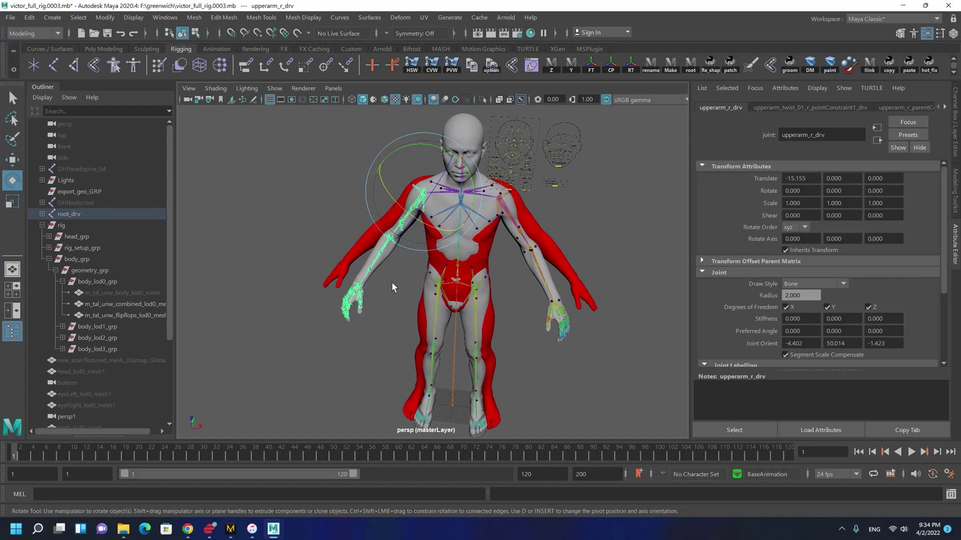
pyautogui.keyDown('alt'); pyautogui.moveTo(416, 280); pyautogui.dragTo(399, 322, button='middle'); pyautogui.keyUp('alt')
pyautogui.keyDown('alt'); pyautogui.moveTo(399, 322); pyautogui.dragTo(552, 288, button='right'); pyautogui.keyUp('alt')
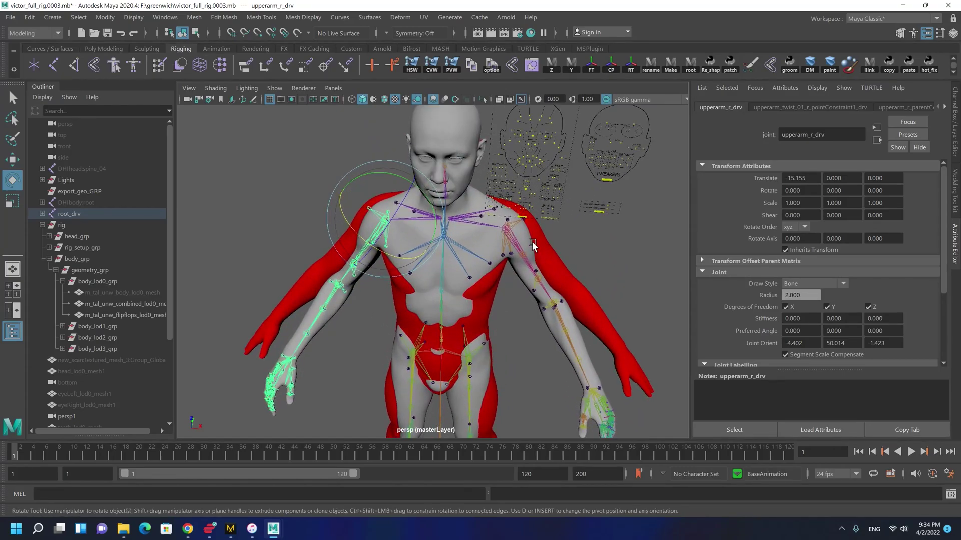
# Try rotating the upperarm_l_drv and upperarm_r_drv joints together, and undo the rotation
pyautogui.click(515, 263)
pyautogui.click(340, 249)
pyautogui.keyDown('alt'); pyautogui.moveTo(340, 248); pyautogui.dragTo(398, 189); pyautogui.keyUp('alt')
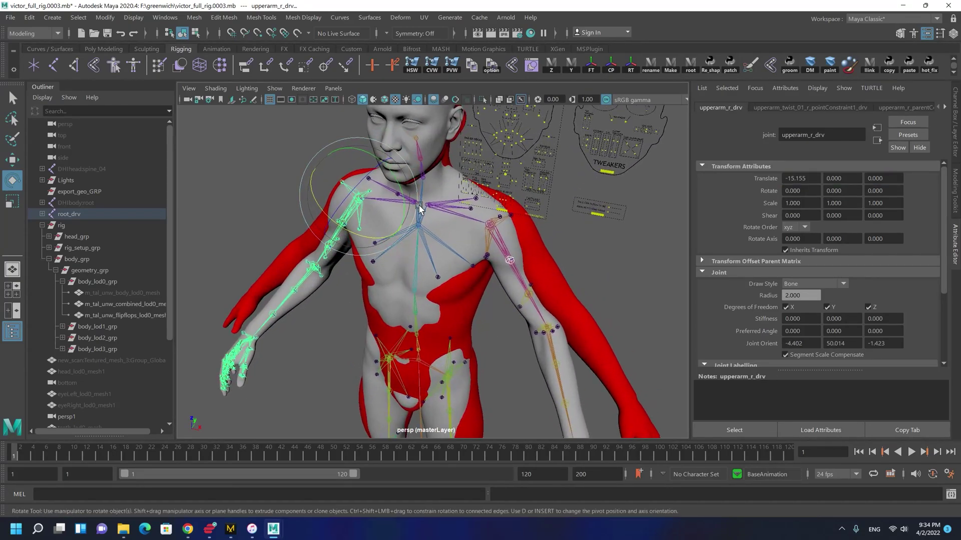
pyautogui.click(516, 287)
pyautogui.click(515, 286)
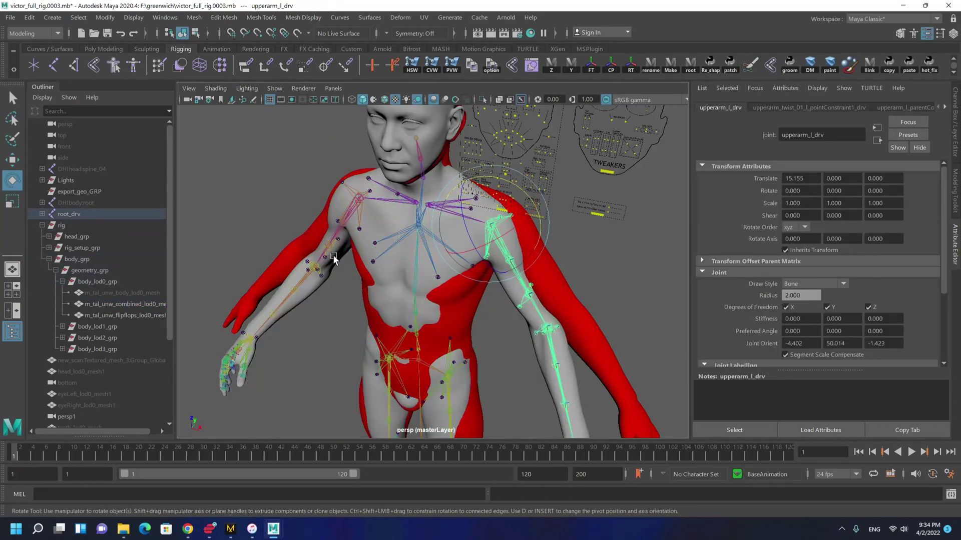
pyautogui.click(328, 239)
pyautogui.moveTo(403, 204); pyautogui.dragTo(404, 210)
pyautogui.hotkey('ctrl', 'z')
pyautogui.keyDown('alt'); pyautogui.moveTo(355, 299); pyautogui.dragTo(378, 297); pyautogui.keyUp('alt')
pyautogui.press('q')
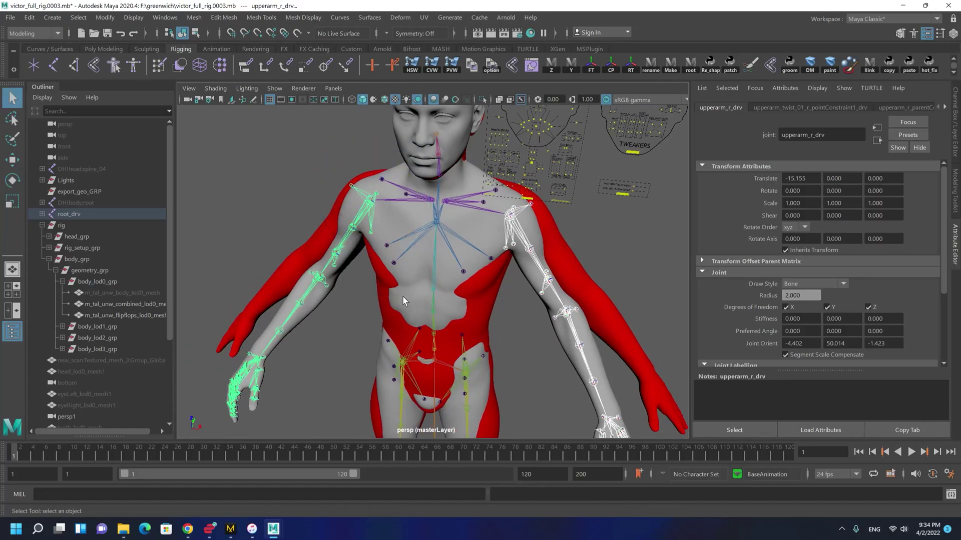
# Select the combined lod0 body mesh and examine how its pose lines up with the red avatar
pyautogui.click(405, 295)
pyautogui.keyDown('alt'); pyautogui.moveTo(404, 296); pyautogui.dragTo(356, 288, button='right'); pyautogui.keyUp('alt')
pyautogui.keyDown('alt'); pyautogui.moveTo(355, 288); pyautogui.dragTo(381, 290); pyautogui.keyUp('alt')
pyautogui.keyDown('alt'); pyautogui.moveTo(441, 404); pyautogui.dragTo(455, 359, button='middle'); pyautogui.keyUp('alt')
pyautogui.press('w')
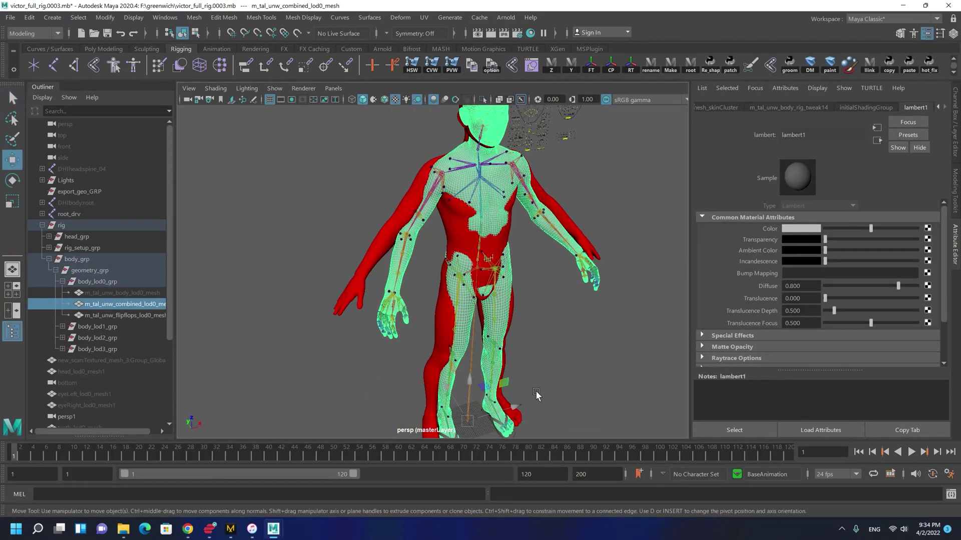
pyautogui.keyDown('alt'); pyautogui.moveTo(536, 393); pyautogui.dragTo(402, 345, button='right'); pyautogui.keyUp('alt')
pyautogui.keyDown('alt'); pyautogui.moveTo(402, 345); pyautogui.dragTo(425, 339); pyautogui.keyUp('alt')
pyautogui.keyDown('alt'); pyautogui.moveTo(424, 270); pyautogui.dragTo(443, 245); pyautogui.keyUp('alt')
pyautogui.keyDown('alt'); pyautogui.moveTo(443, 242); pyautogui.dragTo(409, 237, button='middle'); pyautogui.keyUp('alt')
pyautogui.scroll(4, 404, 284)
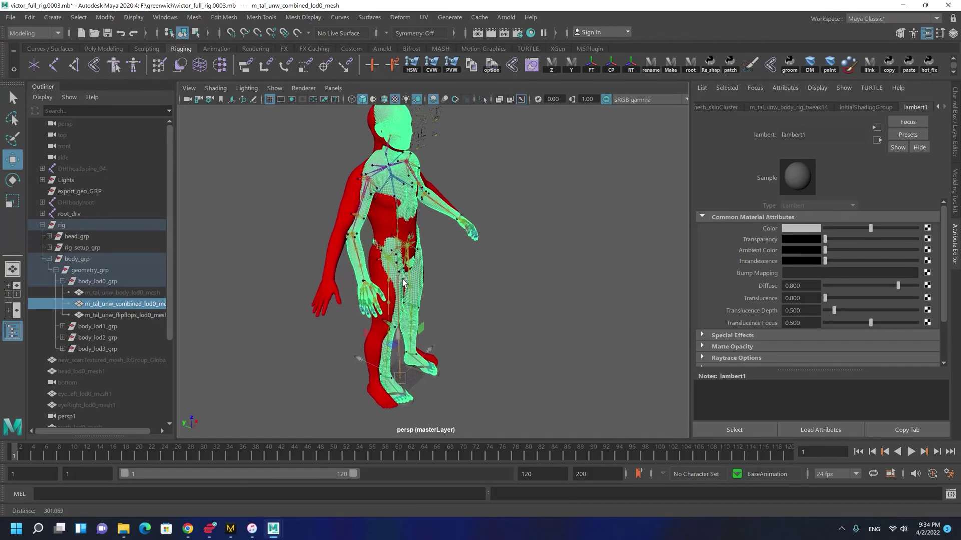
pyautogui.keyDown('alt'); pyautogui.moveTo(409, 271); pyautogui.dragTo(472, 254); pyautogui.keyUp('alt')
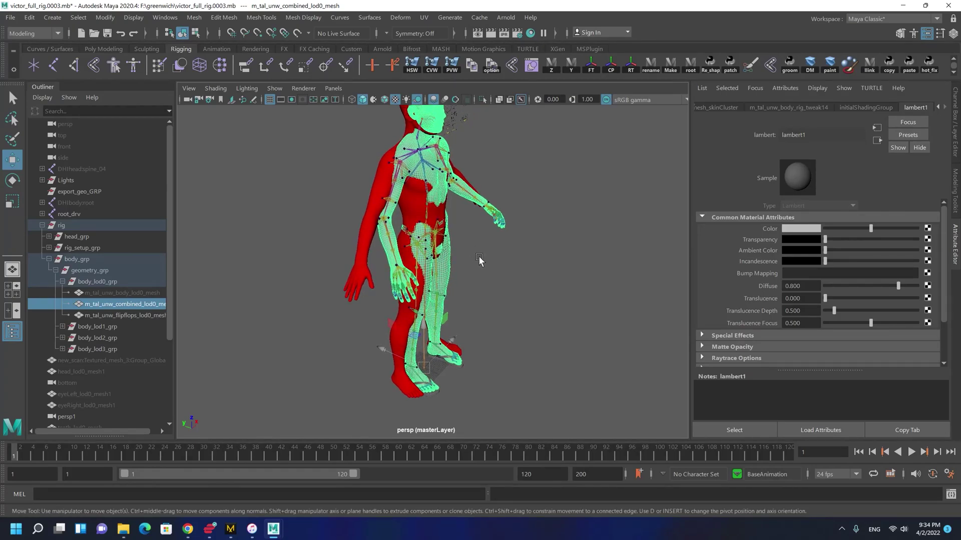
pyautogui.keyDown('alt'); pyautogui.moveTo(384, 280); pyautogui.dragTo(378, 286); pyautogui.keyUp('alt')
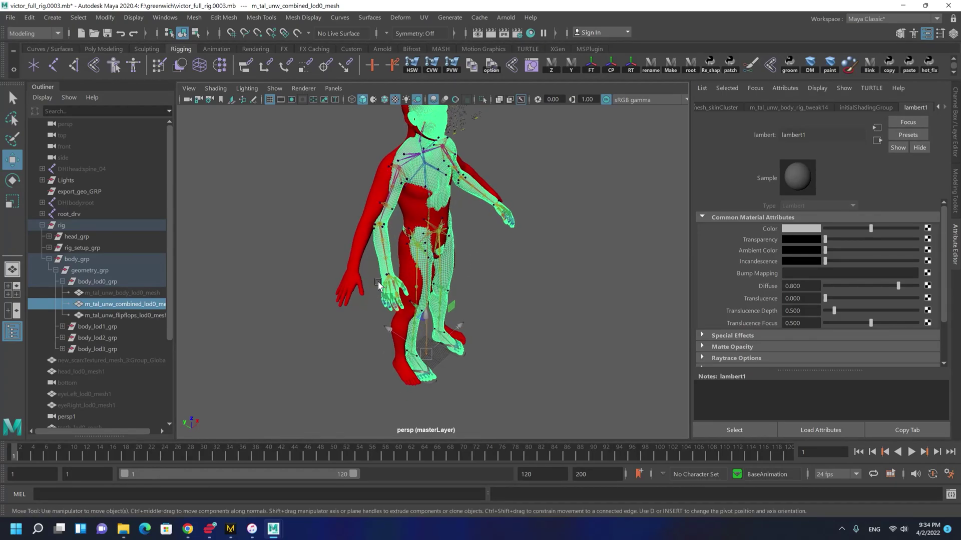
# Duplicate the combined lod0 body mesh and unparent the copy from the rig hierarchy to the scene's top level
pyautogui.hotkey('ctrl', 'd')
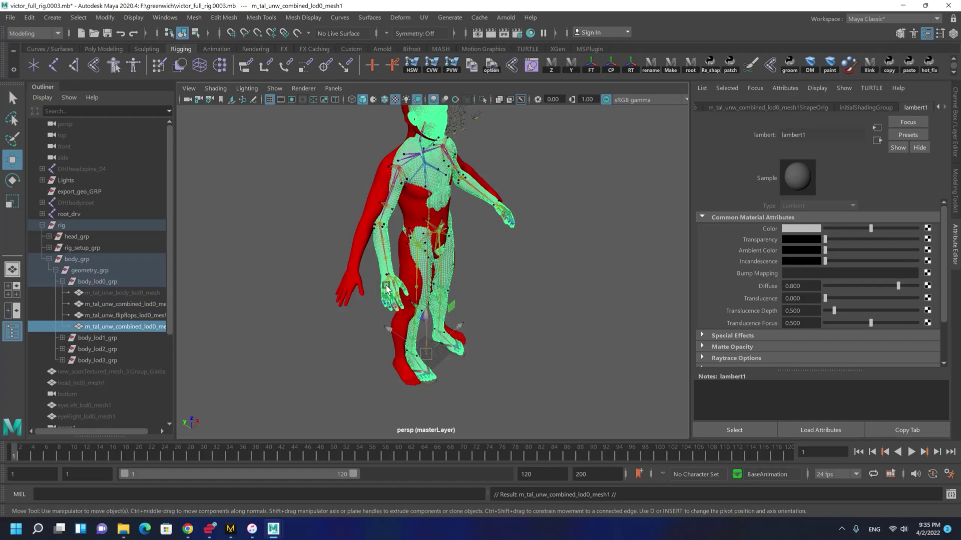
pyautogui.press('Delete')
pyautogui.scroll(-5, 110, 283)
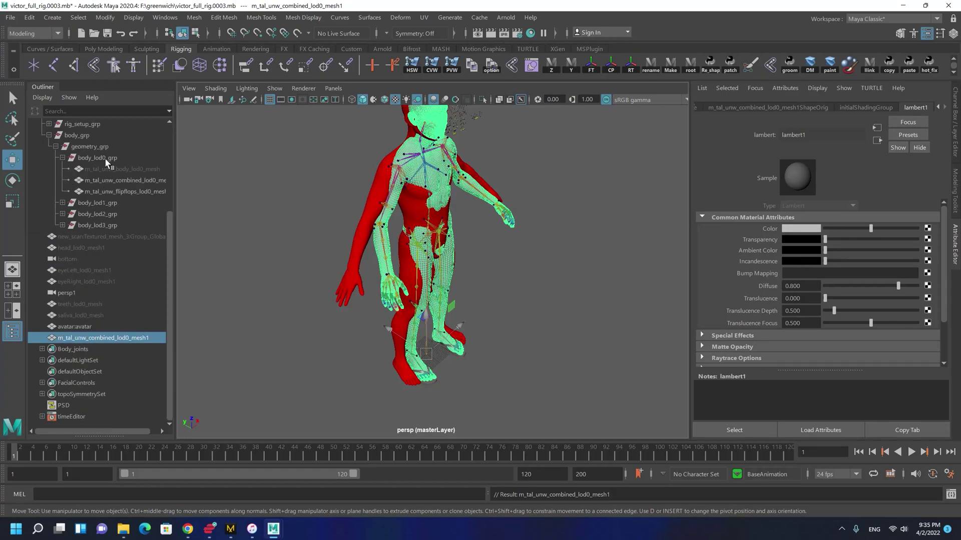
pyautogui.keyDown('alt'); pyautogui.moveTo(362, 347); pyautogui.dragTo(410, 347); pyautogui.keyUp('alt')
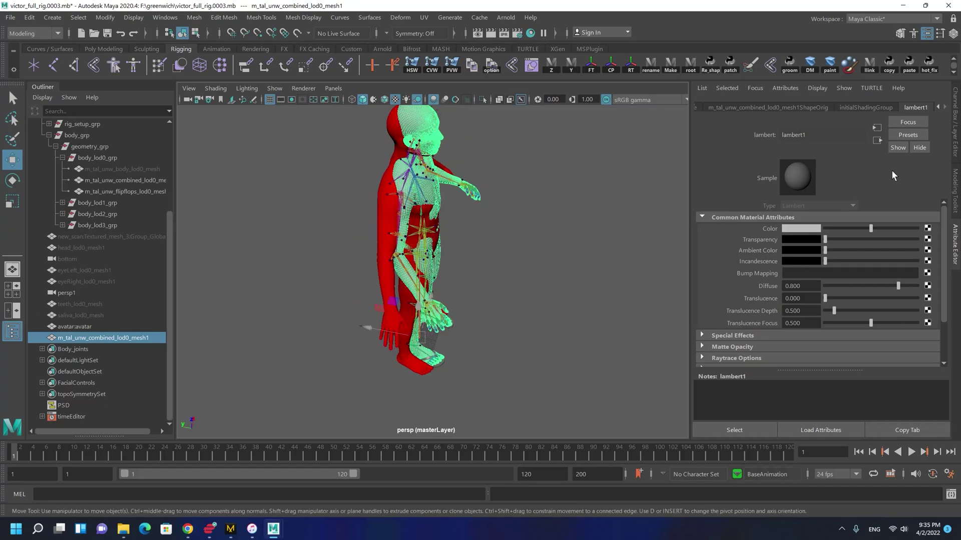
# Unlock the Translate, Rotate and Scale channels of the duplicated body mesh
pyautogui.click(953, 125)
pyautogui.moveTo(886, 122); pyautogui.dragTo(898, 185)
pyautogui.rightClick(890, 182)
pyautogui.click(886, 139)
pyautogui.moveTo(891, 119); pyautogui.dragTo(884, 188)
pyautogui.moveTo(884, 189); pyautogui.dragTo(879, 436, button='right')
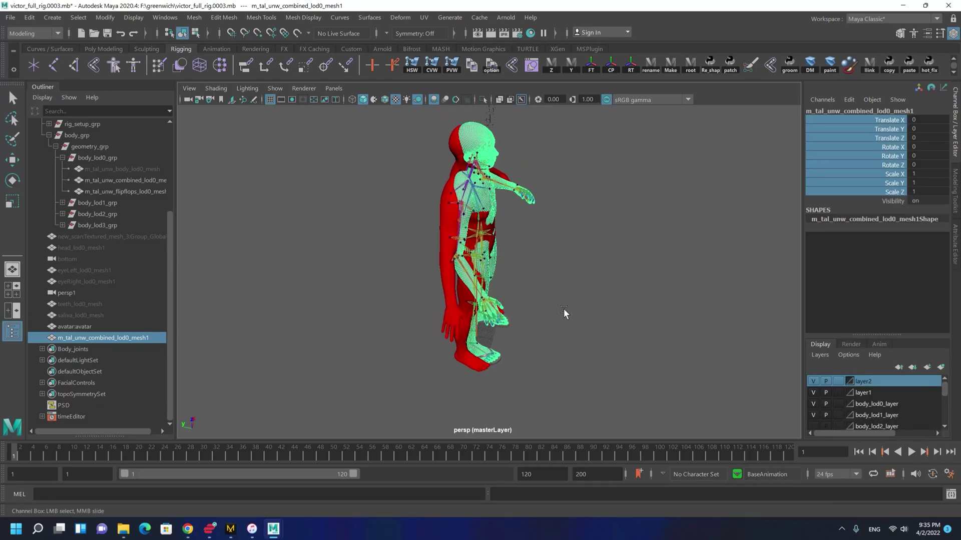
# Lay the duplicated body mesh flat by setting its Rotate X to -90
pyautogui.press('e')
pyautogui.moveTo(532, 321); pyautogui.dragTo(479, 307)
pyautogui.click(924, 145)
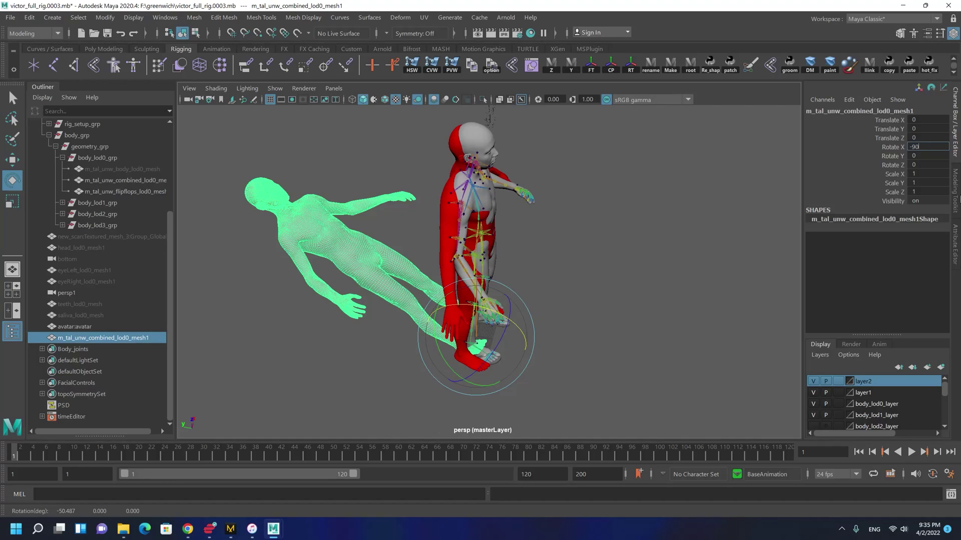
pyautogui.press('Return')
# Export the rotated body mesh copy as an FBX file named mh_pose in F:\greenwich and close the warnings report
pyautogui.keyDown('alt'); pyautogui.moveTo(595, 225); pyautogui.dragTo(536, 245); pyautogui.keyUp('alt')
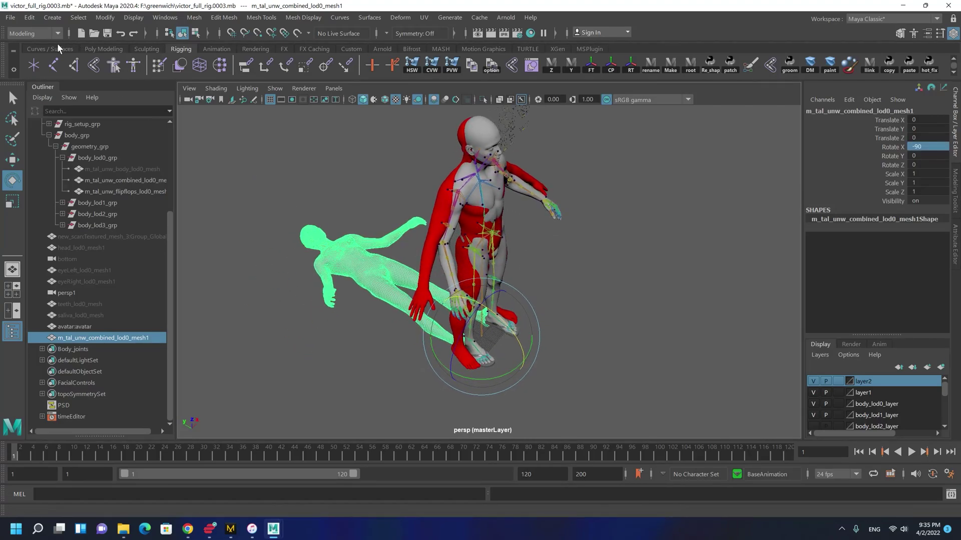
pyautogui.click(10, 19)
pyautogui.click(56, 163)
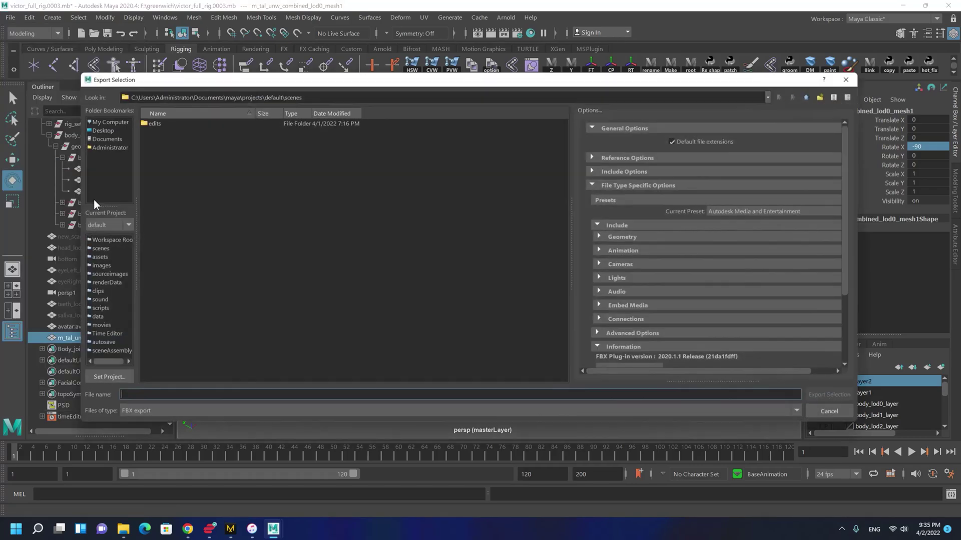
pyautogui.click(108, 121)
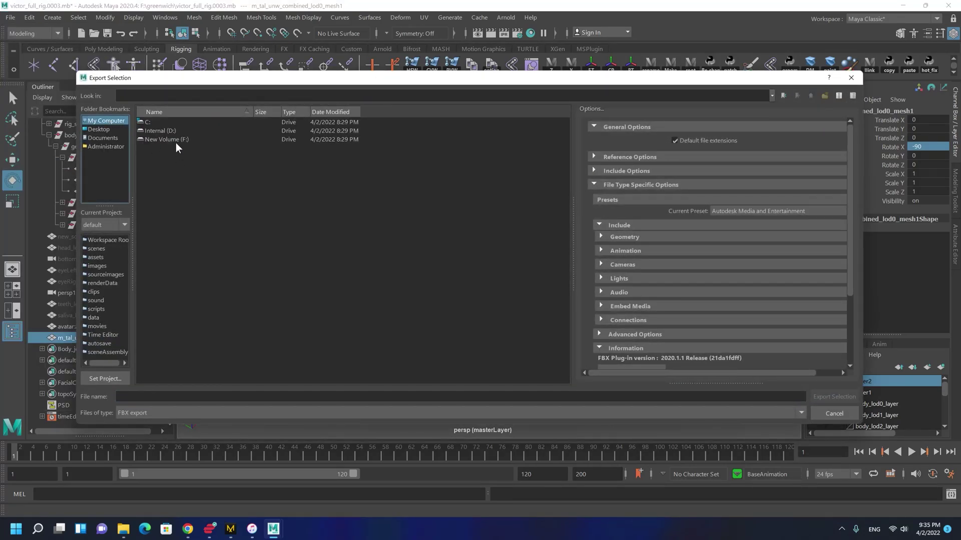
pyautogui.doubleClick(176, 144)
pyautogui.click(176, 146)
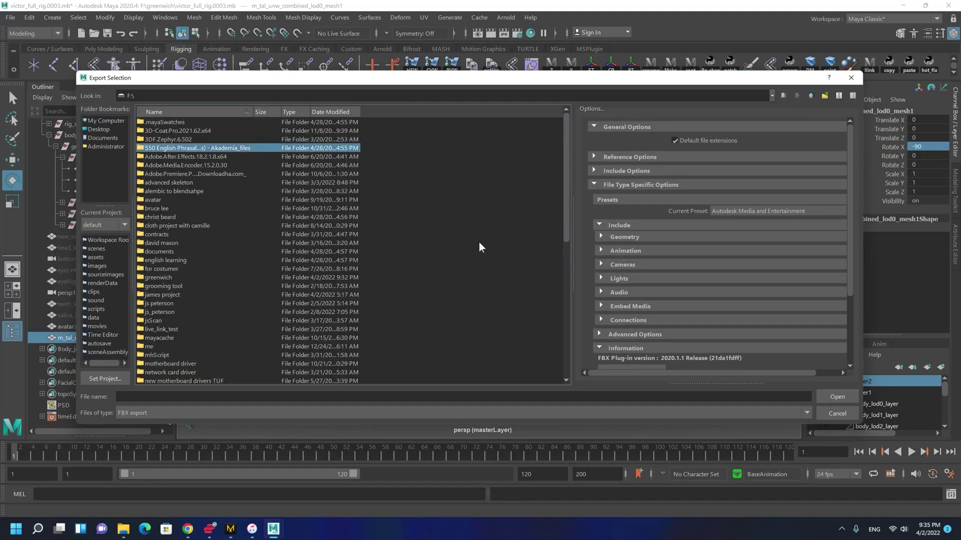
pyautogui.press('g')
pyautogui.press('Return')
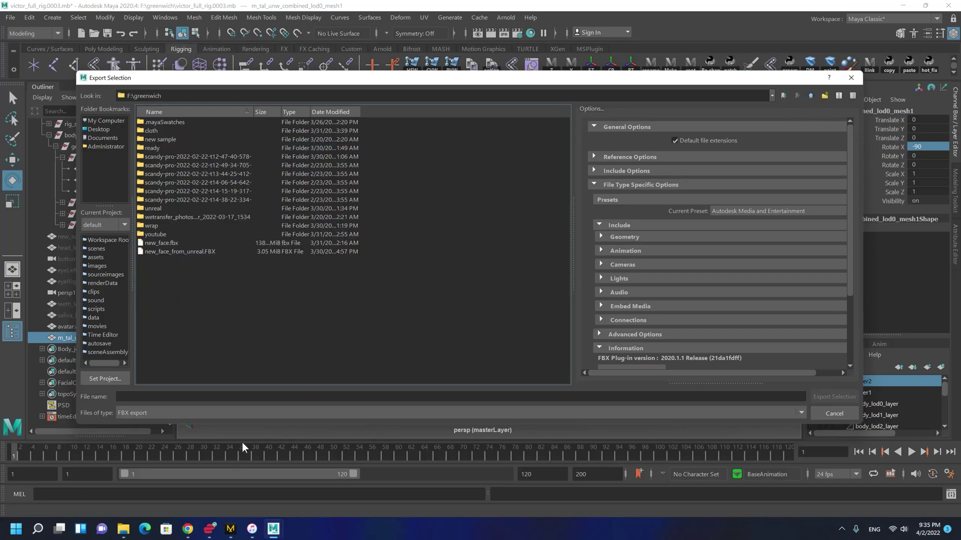
pyautogui.click(261, 397)
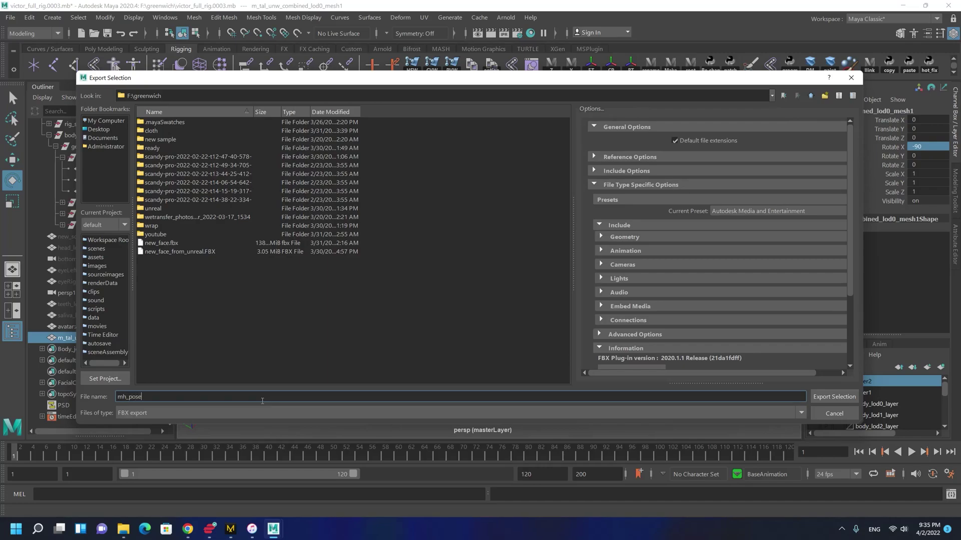
pyautogui.press('Return')
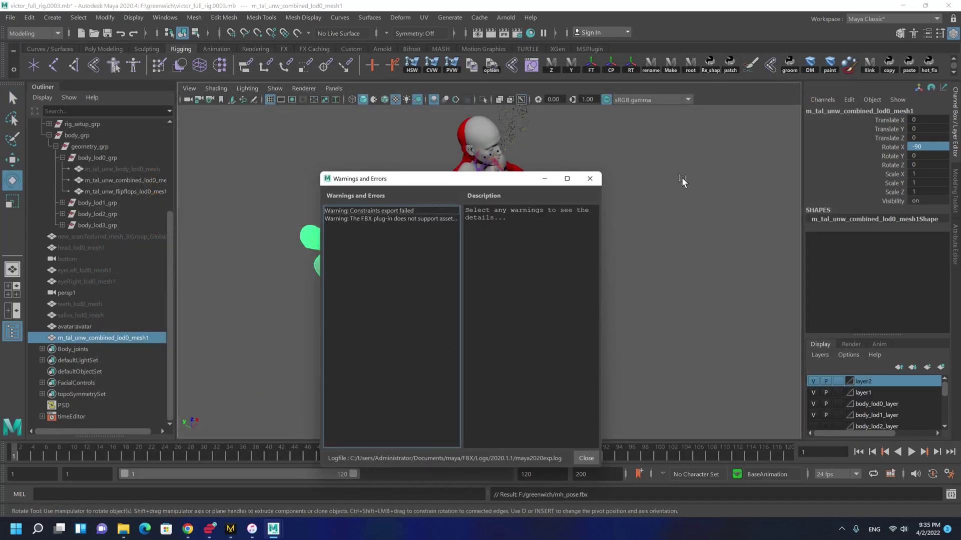
pyautogui.click(590, 179)
# Hide the exported, rotated copy of the body mesh
pyautogui.scroll(5, 452, 324)
pyautogui.keyDown('alt'); pyautogui.moveTo(260, 248); pyautogui.dragTo(204, 245); pyautogui.keyUp('alt')
pyautogui.press('h')
# Select both upper arm joints and raise the arms by rotating them about -12.8 on Y
pyautogui.keyDown('alt'); pyautogui.moveTo(316, 162); pyautogui.dragTo(354, 246, button='middle'); pyautogui.keyUp('alt')
pyautogui.keyDown('alt'); pyautogui.moveTo(354, 245); pyautogui.dragTo(686, 181, button='right'); pyautogui.keyUp('alt')
pyautogui.click(483, 189)
pyautogui.keyDown('alt'); pyautogui.moveTo(686, 181); pyautogui.dragTo(482, 316, button='middle'); pyautogui.keyUp('alt')
pyautogui.keyDown('shift'); pyautogui.click(615, 230); pyautogui.keyUp('shift')
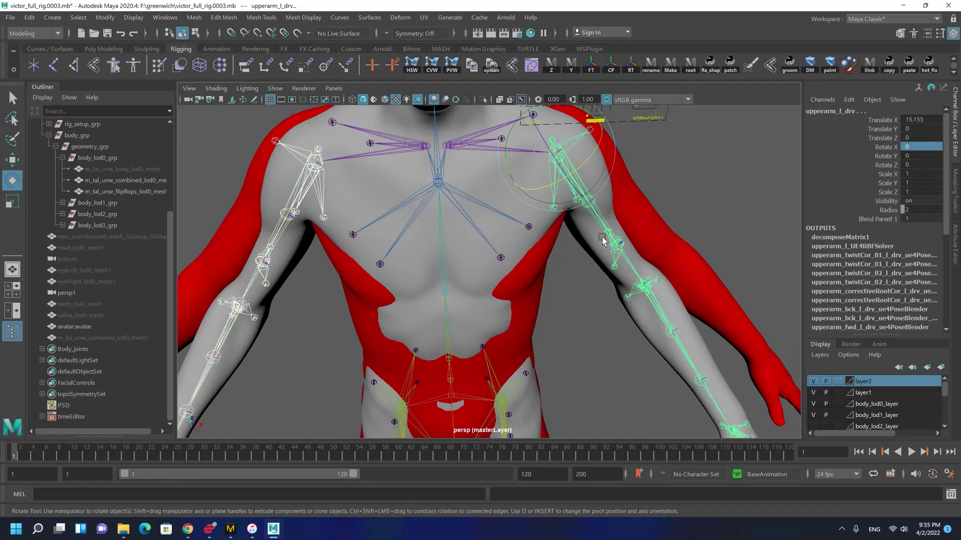
pyautogui.keyDown('alt'); pyautogui.moveTo(651, 226); pyautogui.dragTo(584, 240); pyautogui.keyUp('alt')
pyautogui.keyDown('alt'); pyautogui.moveTo(553, 135); pyautogui.dragTo(586, 241, button='middle'); pyautogui.keyUp('alt')
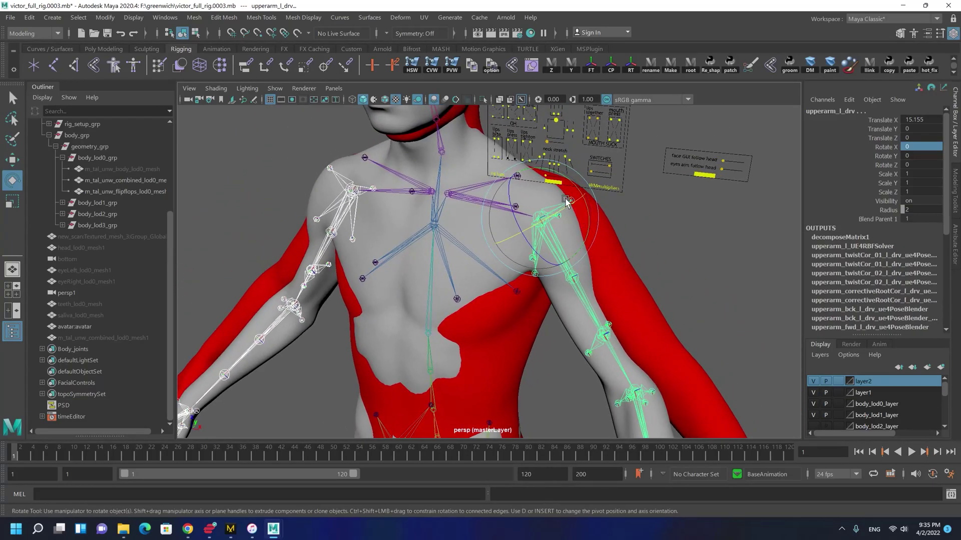
pyautogui.keyDown('alt'); pyautogui.moveTo(566, 202); pyautogui.dragTo(597, 247, button='middle'); pyautogui.keyUp('alt')
pyautogui.moveTo(603, 248); pyautogui.dragTo(591, 224)
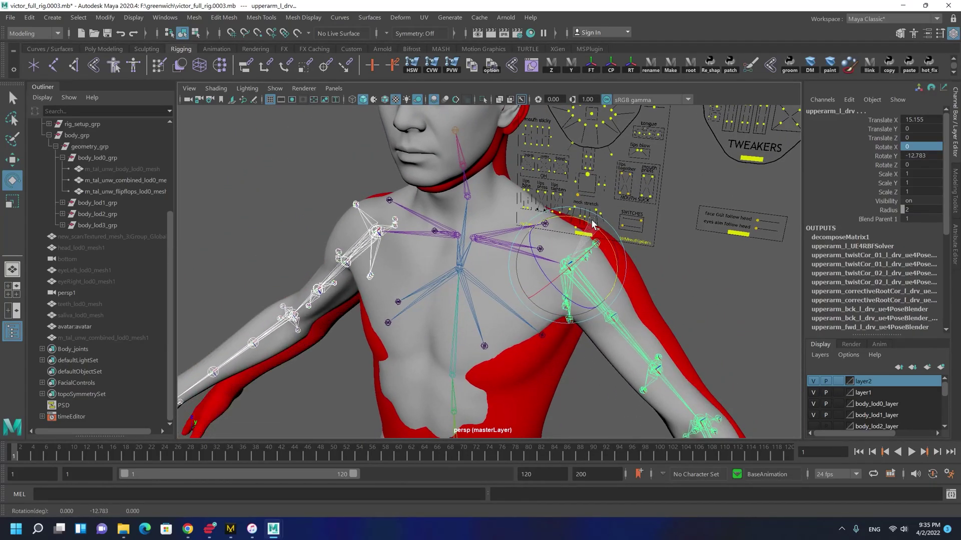
# Shift the red avatar front to back to line up its torso with the grey body mesh
pyautogui.keyDown('alt'); pyautogui.moveTo(484, 295); pyautogui.dragTo(463, 321, button='right'); pyautogui.keyUp('alt')
pyautogui.press('q')
pyautogui.click(448, 283)
pyautogui.keyDown('alt'); pyautogui.moveTo(528, 345); pyautogui.dragTo(438, 333); pyautogui.keyUp('alt')
pyautogui.press('w')
pyautogui.click(419, 260)
pyautogui.keyDown('alt'); pyautogui.moveTo(406, 243); pyautogui.dragTo(432, 261, button='right'); pyautogui.keyUp('alt')
pyautogui.moveTo(432, 263); pyautogui.dragTo(532, 243)
pyautogui.click(522, 263)
pyautogui.moveTo(560, 206); pyautogui.dragTo(525, 262)
# Select both lower arm joints and rotate them about 6.8 on Y and 26.1 on Z to follow the avatar's forearms
pyautogui.keyDown('alt'); pyautogui.moveTo(423, 430); pyautogui.dragTo(429, 274, button='middle'); pyautogui.keyUp('alt')
pyautogui.moveTo(426, 286); pyautogui.dragTo(468, 300)
pyautogui.keyDown('alt'); pyautogui.moveTo(468, 300); pyautogui.dragTo(340, 290); pyautogui.keyUp('alt')
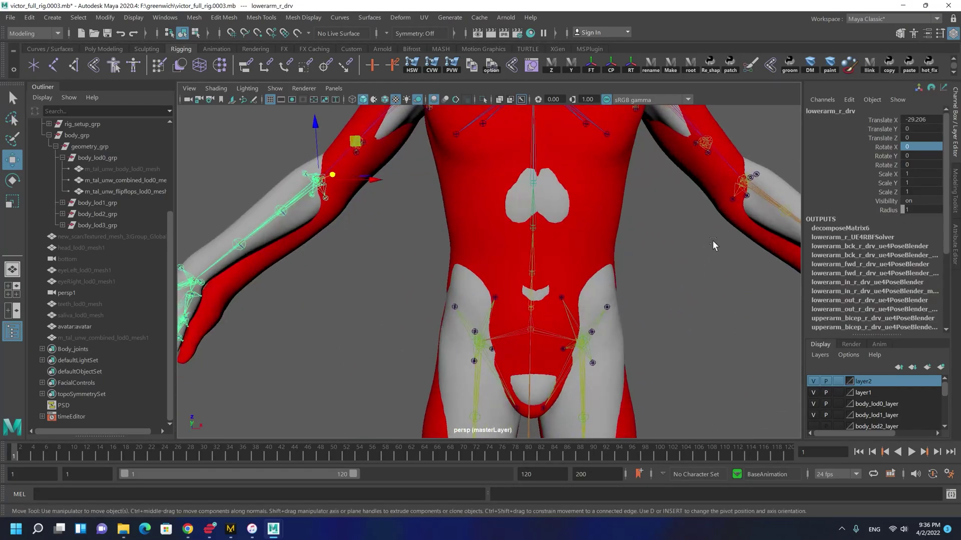
pyautogui.keyDown('alt'); pyautogui.moveTo(692, 237); pyautogui.dragTo(667, 283, button='middle'); pyautogui.keyUp('alt')
pyautogui.keyDown('shift'); pyautogui.moveTo(693, 312); pyautogui.dragTo(530, 337); pyautogui.keyUp('shift')
pyautogui.press('e')
pyautogui.moveTo(479, 319); pyautogui.dragTo(494, 325)
pyautogui.keyDown('alt'); pyautogui.moveTo(593, 271); pyautogui.dragTo(615, 253); pyautogui.keyUp('alt')
pyautogui.moveTo(555, 278); pyautogui.dragTo(552, 296)
pyautogui.press('w')
# Fine-tune both upper arm joints to a Y rotation of about -11.5
pyautogui.keyDown('alt'); pyautogui.moveTo(483, 292); pyautogui.dragTo(532, 285); pyautogui.keyUp('alt')
pyautogui.keyDown('alt'); pyautogui.moveTo(507, 235); pyautogui.dragTo(291, 217); pyautogui.keyUp('alt')
pyautogui.click(339, 186)
pyautogui.press('e')
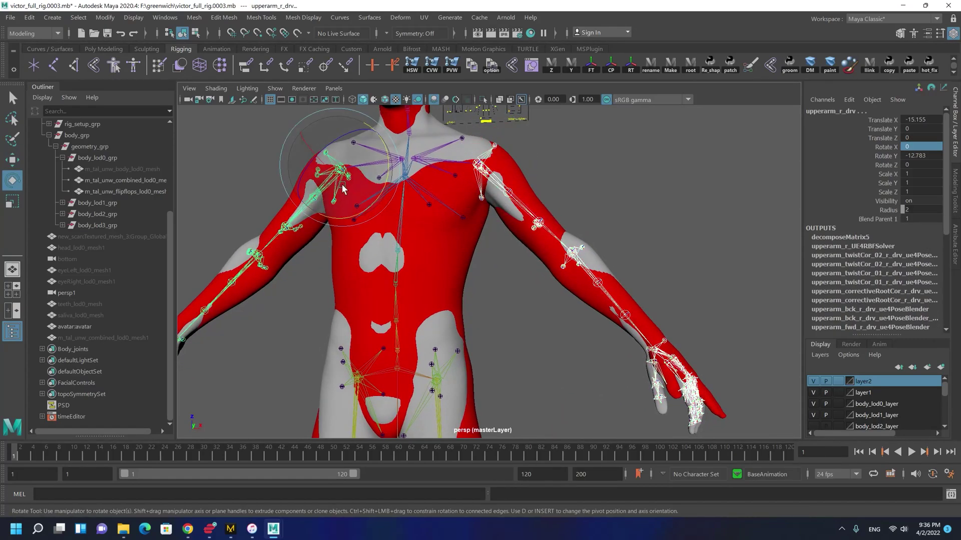
pyautogui.moveTo(339, 186); pyautogui.dragTo(373, 199)
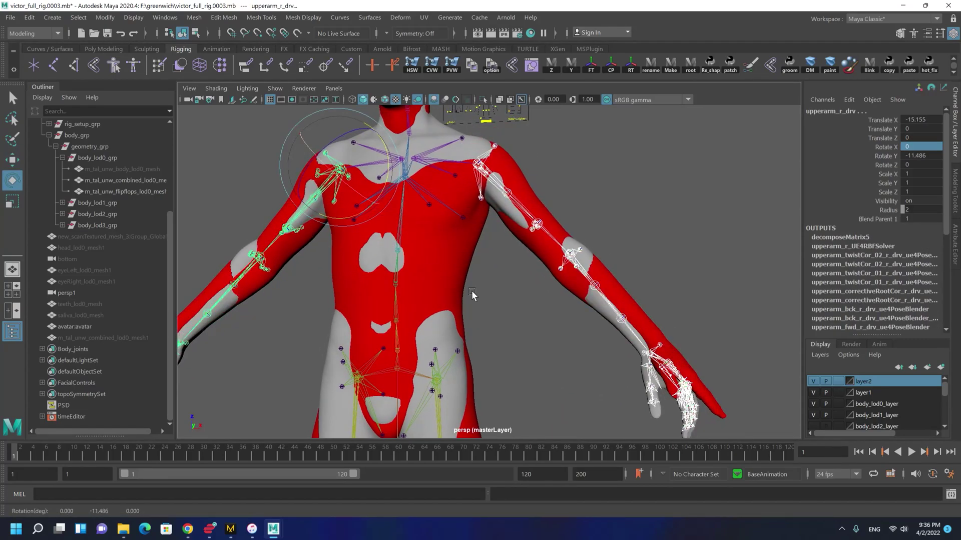
# Refine both lower arm joints to a rotation of about -0.2 on X, 6.4 on Y and 24.1 on Z
pyautogui.keyDown('alt'); pyautogui.moveTo(472, 292); pyautogui.dragTo(455, 293); pyautogui.keyUp('alt')
pyautogui.moveTo(633, 307); pyautogui.dragTo(595, 331)
pyautogui.keyDown('shift'); pyautogui.moveTo(257, 330); pyautogui.dragTo(229, 298); pyautogui.keyUp('shift')
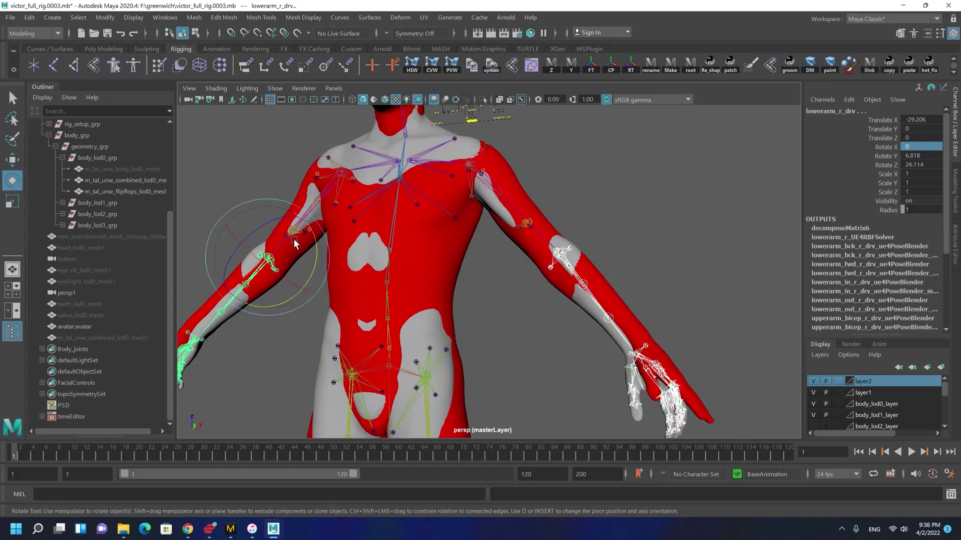
pyautogui.moveTo(316, 268); pyautogui.dragTo(382, 332)
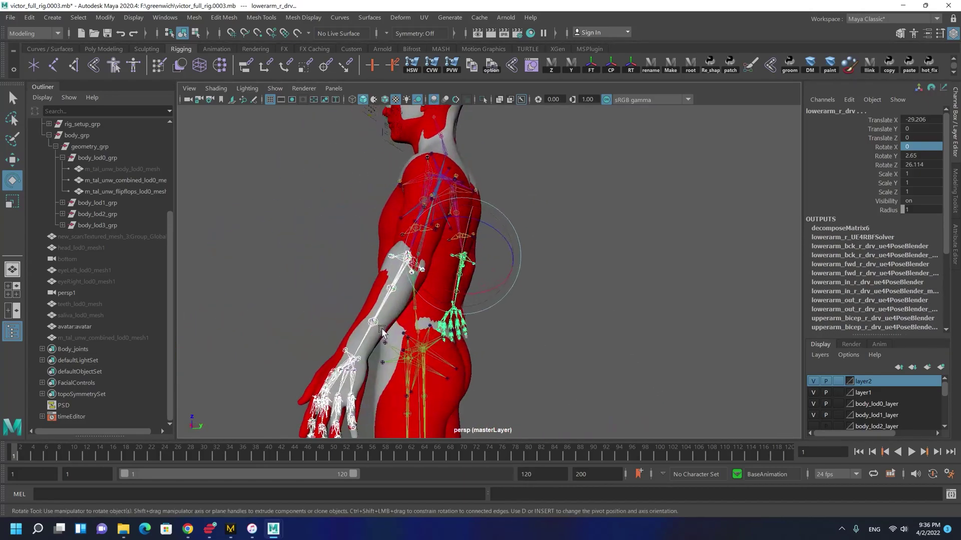
pyautogui.moveTo(489, 293); pyautogui.dragTo(482, 292)
pyautogui.hotkey('ctrl', 'z')
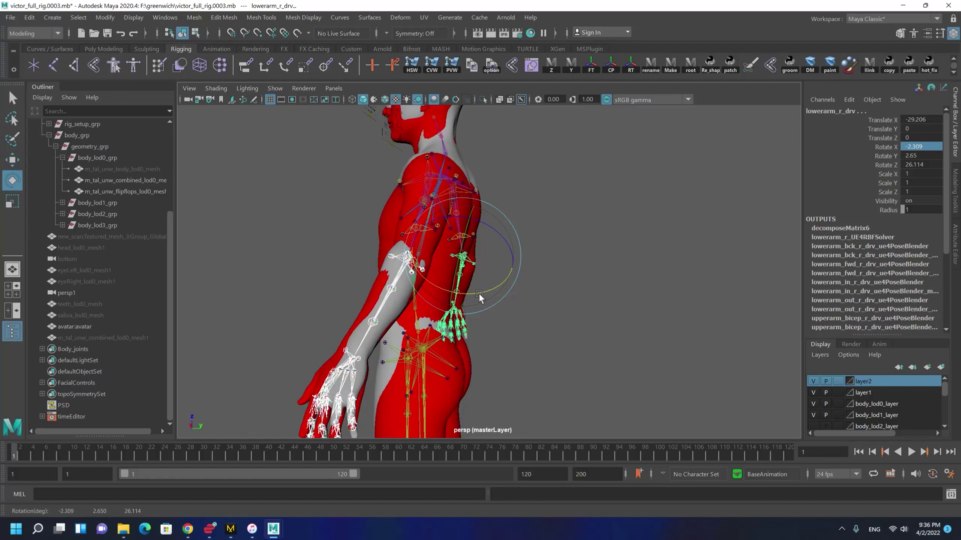
pyautogui.moveTo(488, 224); pyautogui.dragTo(558, 275)
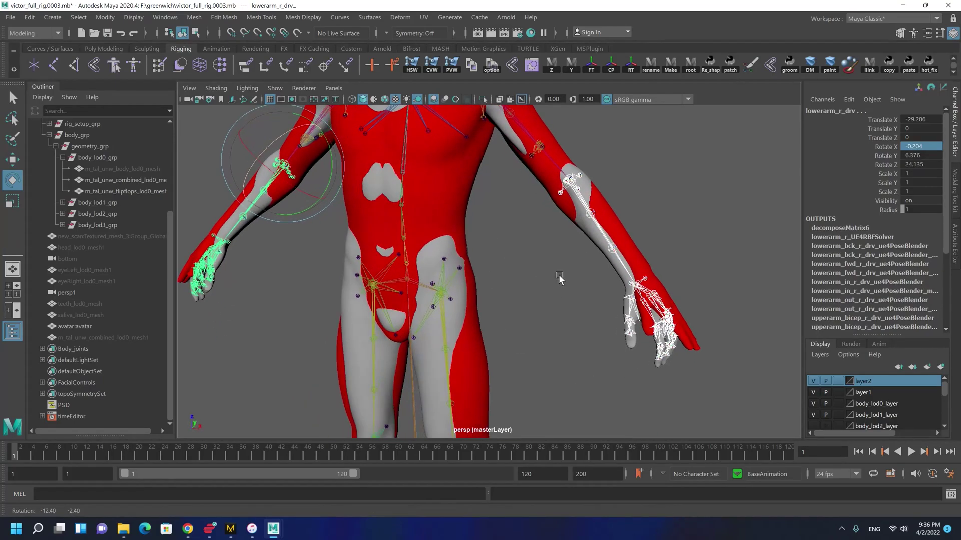
# Select both thigh joints and rotate them about -5 on Y and -3.6 on Z to match the avatar's legs
pyautogui.keyDown('alt'); pyautogui.moveTo(545, 348); pyautogui.dragTo(589, 302, button='middle'); pyautogui.keyUp('alt')
pyautogui.keyDown('alt'); pyautogui.moveTo(589, 303); pyautogui.dragTo(615, 300); pyautogui.keyUp('alt')
pyautogui.moveTo(534, 301); pyautogui.dragTo(468, 311)
pyautogui.keyDown('alt'); pyautogui.moveTo(456, 328); pyautogui.dragTo(415, 321, button='middle'); pyautogui.keyUp('alt')
pyautogui.keyDown('shift'); pyautogui.moveTo(586, 296); pyautogui.dragTo(493, 310); pyautogui.keyUp('shift')
pyautogui.keyDown('alt'); pyautogui.moveTo(540, 323); pyautogui.dragTo(536, 309); pyautogui.keyUp('alt')
pyautogui.keyDown('alt'); pyautogui.moveTo(484, 262); pyautogui.dragTo(472, 205); pyautogui.keyUp('alt')
# Select the foot joints and examine how the lower legs and feet line up with the red avatar
pyautogui.keyDown('alt'); pyautogui.moveTo(460, 287); pyautogui.dragTo(486, 148, button='middle'); pyautogui.keyUp('alt')
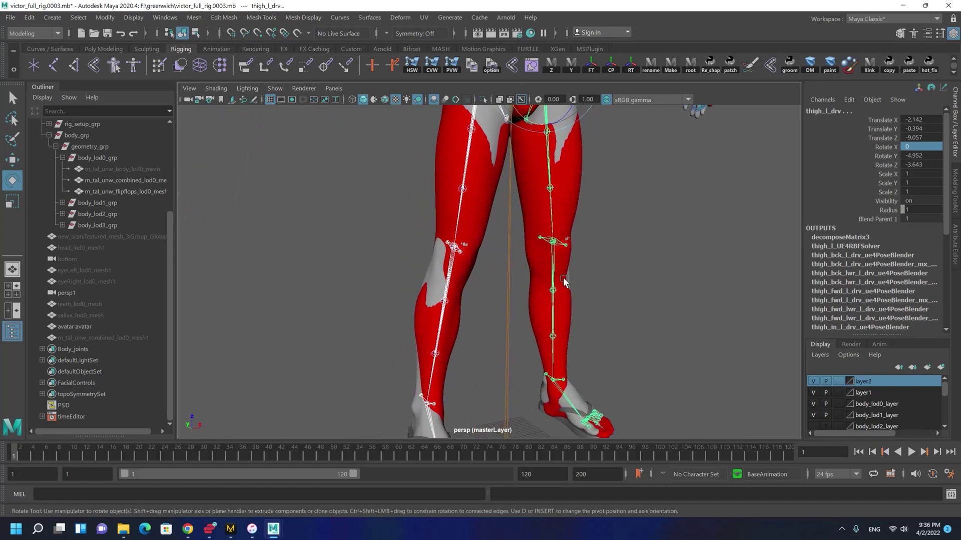
pyautogui.keyDown('alt'); pyautogui.moveTo(564, 279); pyautogui.dragTo(491, 279); pyautogui.keyUp('alt')
pyautogui.keyDown('alt'); pyautogui.moveTo(600, 327); pyautogui.dragTo(569, 247, button='middle'); pyautogui.keyUp('alt')
pyautogui.click(496, 350)
pyautogui.keyDown('alt'); pyautogui.moveTo(471, 340); pyautogui.dragTo(487, 340); pyautogui.keyUp('alt')
pyautogui.click(432, 329)
pyautogui.keyDown('alt'); pyautogui.moveTo(321, 338); pyautogui.dragTo(419, 330); pyautogui.keyUp('alt')
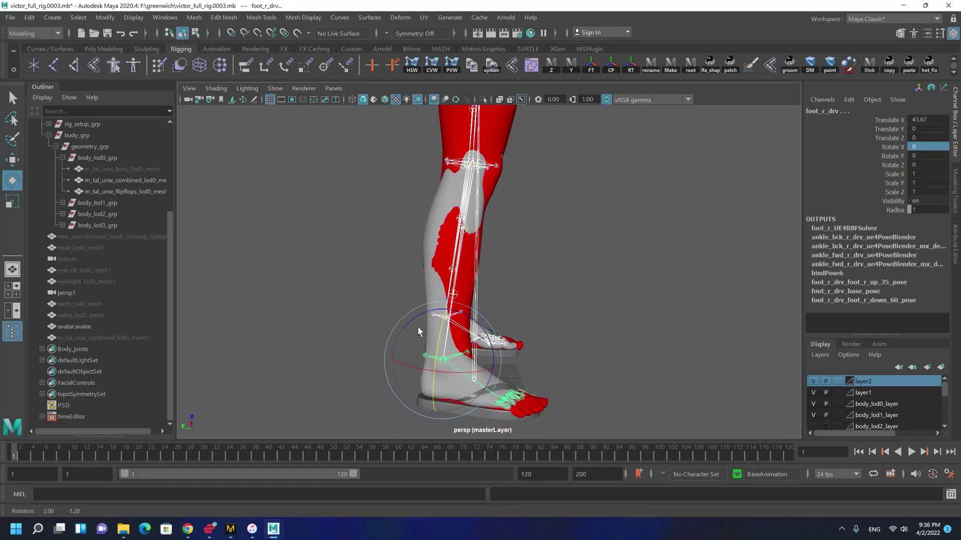
# Duplicate the re-posed combined lod0 body mesh and unparent the new copy to the scene's top level
pyautogui.keyDown('alt'); pyautogui.moveTo(418, 330); pyautogui.dragTo(333, 344, button='right'); pyautogui.keyUp('alt')
pyautogui.keyDown('alt'); pyautogui.moveTo(332, 345); pyautogui.dragTo(281, 326); pyautogui.keyUp('alt')
pyautogui.keyDown('alt'); pyautogui.moveTo(350, 280); pyautogui.dragTo(369, 385, button='middle'); pyautogui.keyUp('alt')
pyautogui.keyDown('alt'); pyautogui.moveTo(369, 385); pyautogui.dragTo(551, 329, button='right'); pyautogui.keyUp('alt')
pyautogui.click(556, 332)
pyautogui.keyDown('alt'); pyautogui.moveTo(401, 311); pyautogui.dragTo(384, 352, button='middle'); pyautogui.keyUp('alt')
pyautogui.keyDown('alt'); pyautogui.moveTo(351, 257); pyautogui.dragTo(391, 281); pyautogui.keyUp('alt')
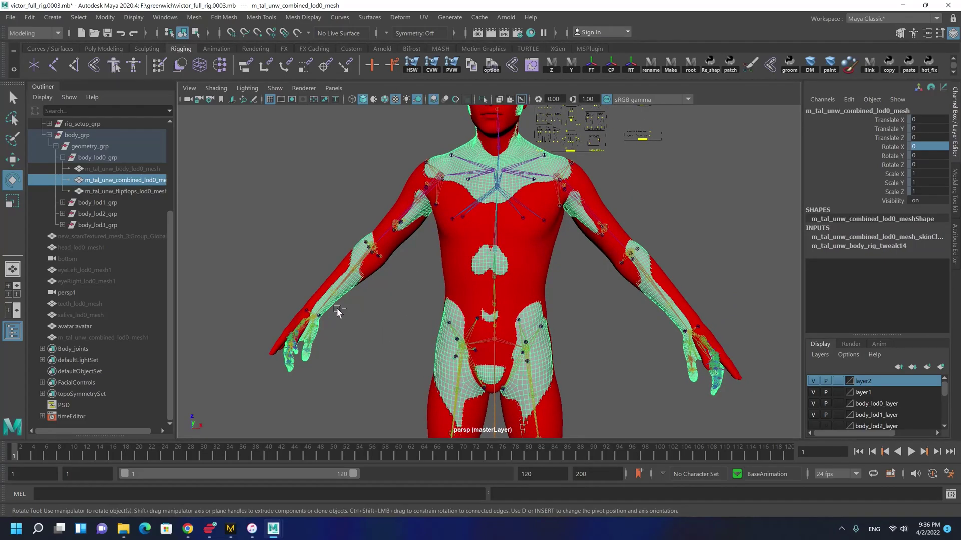
pyautogui.hotkey('ctrl', 'd')
pyautogui.hotkey('shift', 'p')
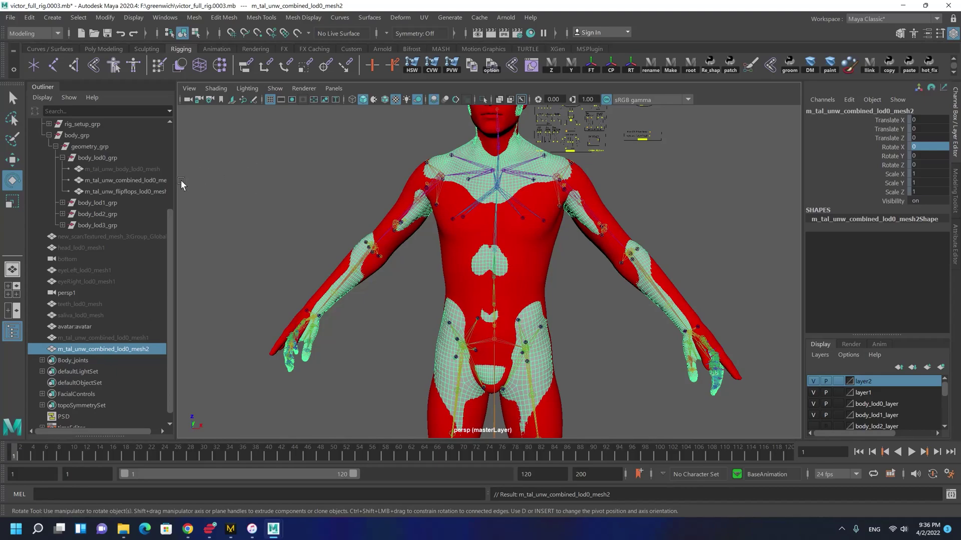
# Hide the original combined lod0 body mesh inside the rig hierarchy
pyautogui.click(137, 191)
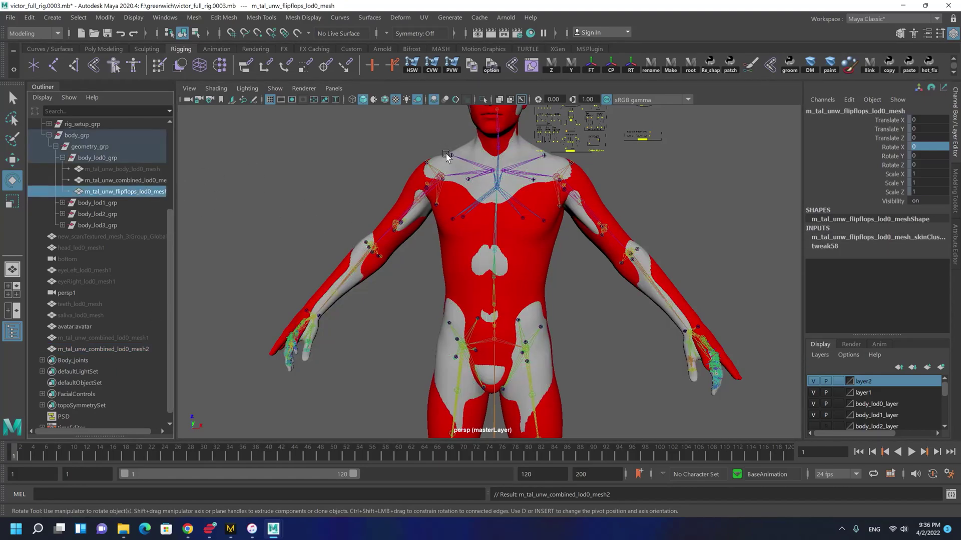
pyautogui.click(151, 179)
pyautogui.hotkey('ctrl', 'h')
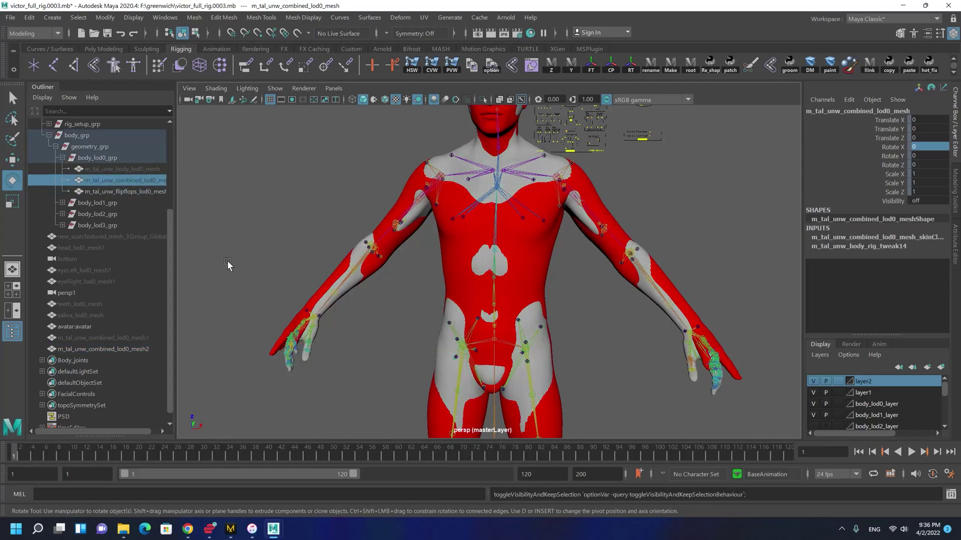
# Select the new body mesh copy and turn off the display of joints in the viewport
pyautogui.click(349, 296)
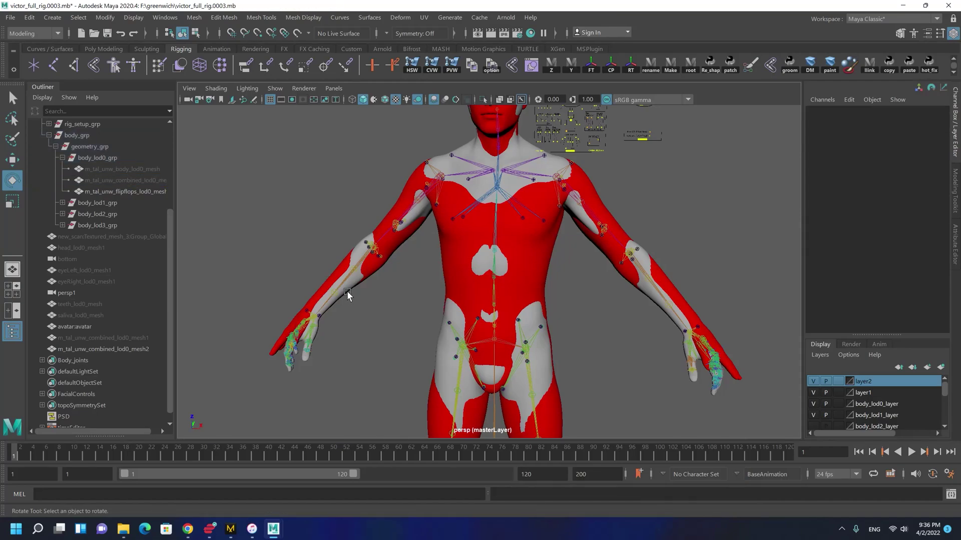
pyautogui.click(348, 291)
pyautogui.keyDown('alt'); pyautogui.moveTo(347, 290); pyautogui.dragTo(349, 296); pyautogui.keyUp('alt')
pyautogui.keyDown('alt'); pyautogui.moveTo(350, 296); pyautogui.dragTo(336, 363, button='right'); pyautogui.keyUp('alt')
pyautogui.keyDown('alt'); pyautogui.moveTo(336, 363); pyautogui.dragTo(332, 296); pyautogui.keyUp('alt')
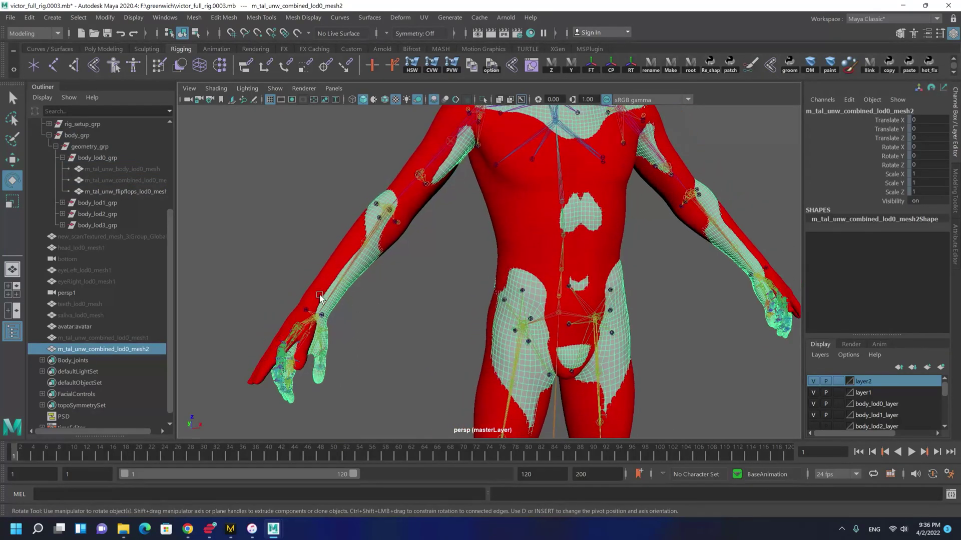
pyautogui.keyDown('alt'); pyautogui.moveTo(333, 300); pyautogui.dragTo(451, 273, button='middle'); pyautogui.keyUp('alt')
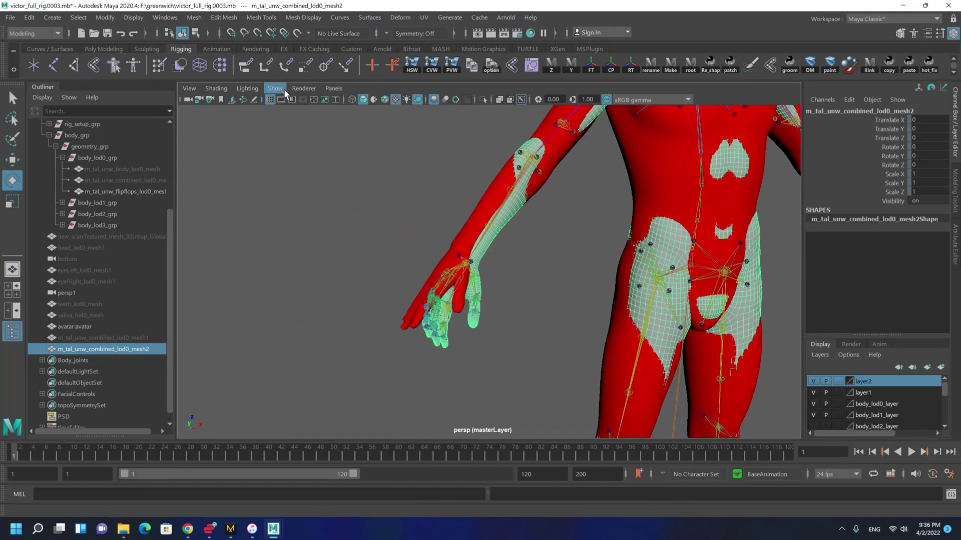
pyautogui.click(275, 88)
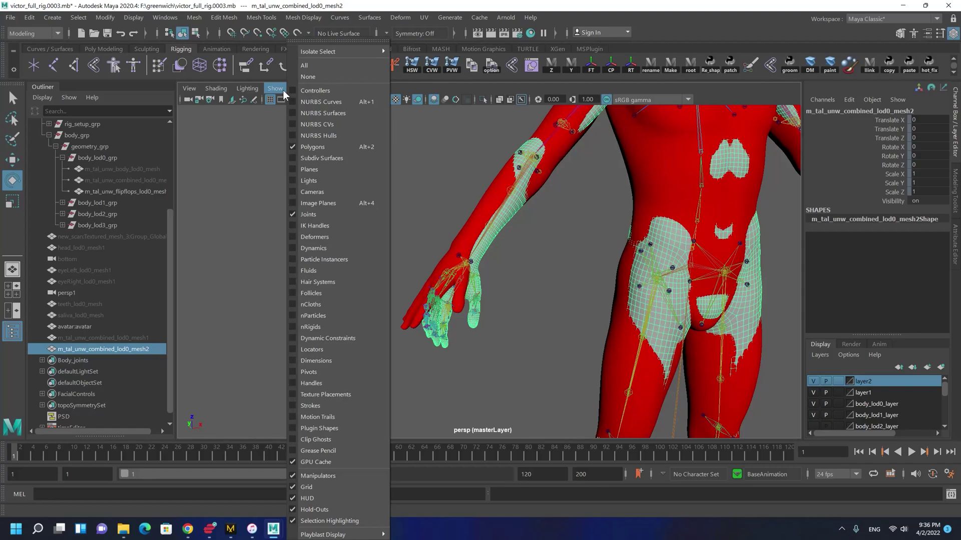
pyautogui.click(311, 210)
pyautogui.scroll(-5, 390, 318)
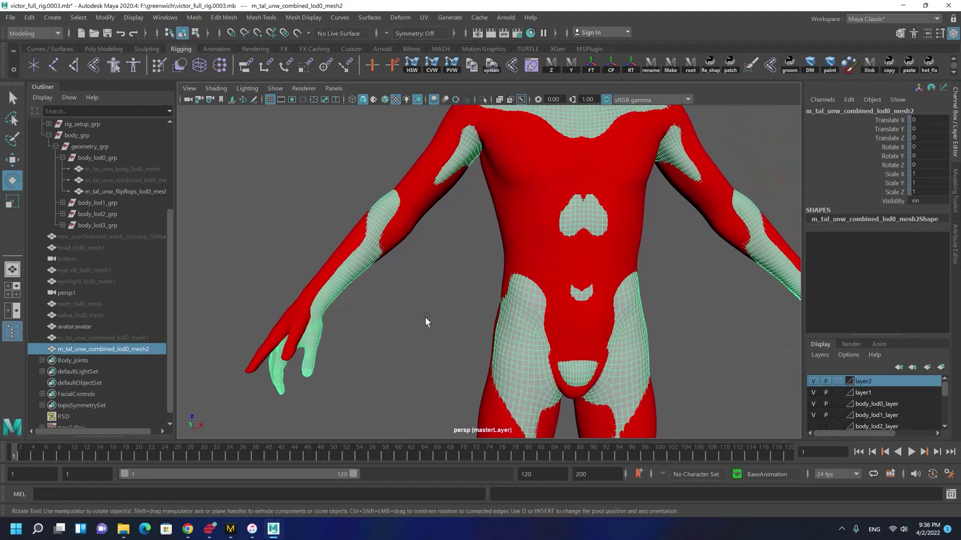
# Switch the new copy to vertex editing and select the vertices of the character's right hand and wrist
pyautogui.scroll(6, 342, 328)
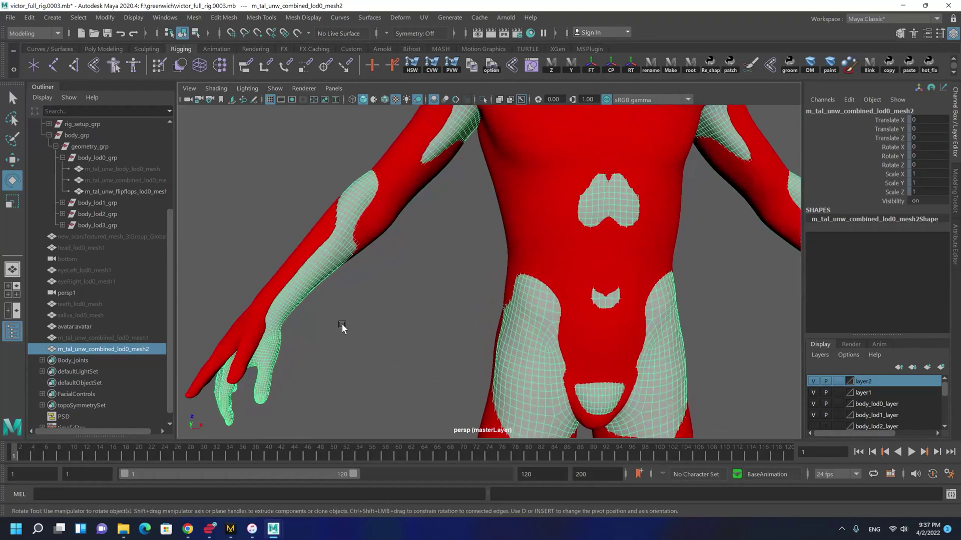
pyautogui.keyDown('alt'); pyautogui.moveTo(342, 328); pyautogui.dragTo(403, 262, button='middle'); pyautogui.keyUp('alt')
pyautogui.click(347, 250)
pyautogui.moveTo(417, 416); pyautogui.dragTo(417, 415)
pyautogui.scroll(-5, 476, 289)
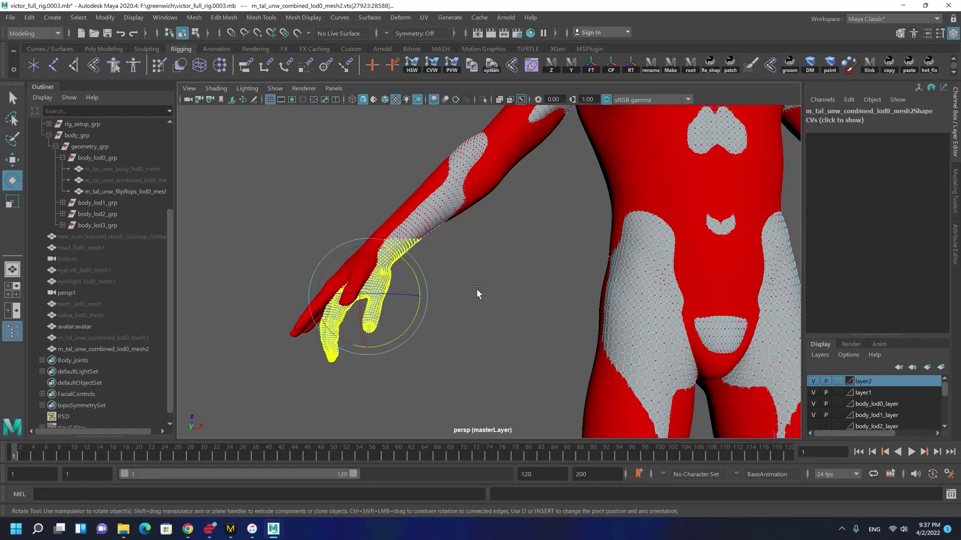
pyautogui.scroll(4, 518, 257)
# Turn on Object X symmetry for editing the body mesh copy
pyautogui.keyDown('alt'); pyautogui.moveTo(395, 166); pyautogui.dragTo(368, 199); pyautogui.keyUp('alt')
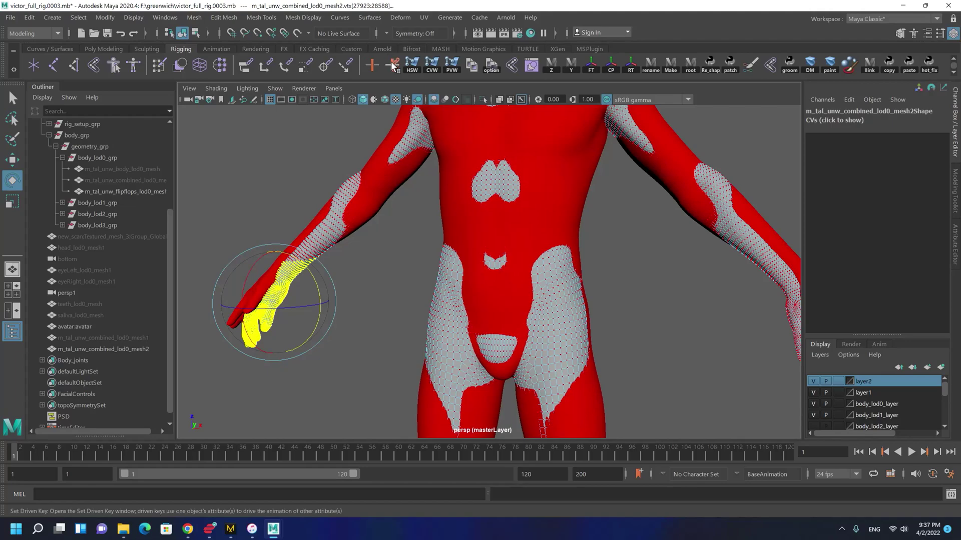
pyautogui.click(386, 30)
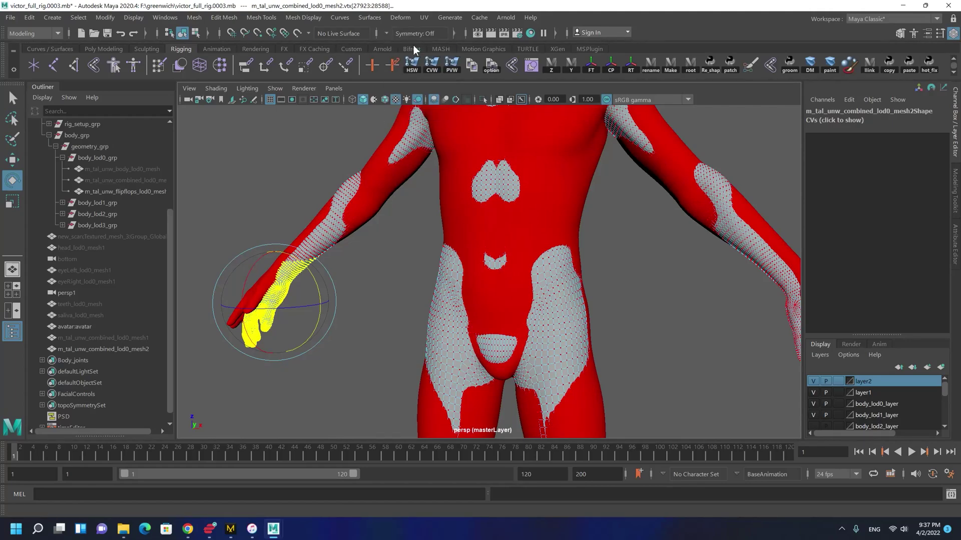
pyautogui.click(412, 47)
pyautogui.scroll(-3, 419, 244)
# Reselect the hand vertices symmetrically on both sides of the copy, ending at the wrists
pyautogui.press('q')
pyautogui.keyDown('alt'); pyautogui.moveTo(259, 259); pyautogui.dragTo(268, 247); pyautogui.keyUp('alt')
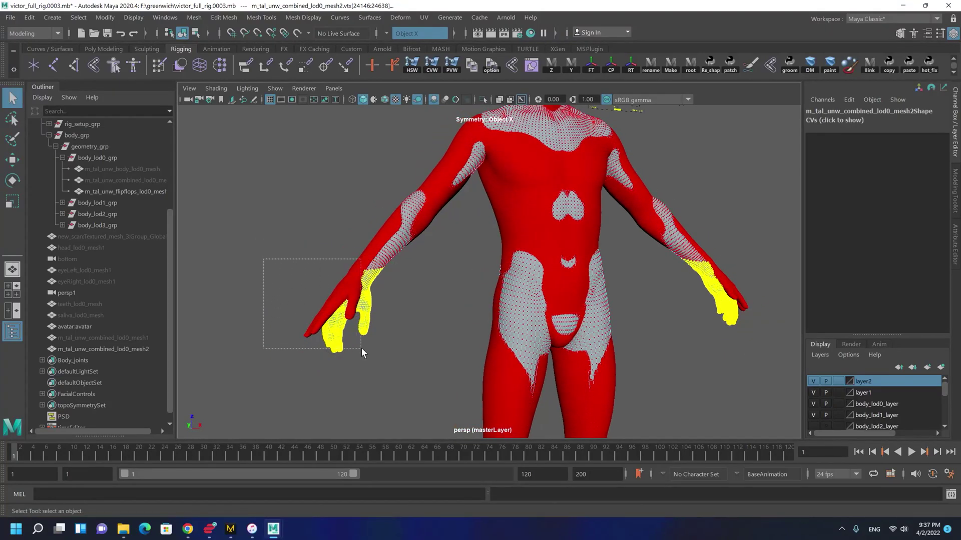
pyautogui.moveTo(360, 349); pyautogui.dragTo(359, 348)
pyautogui.keyDown('alt'); pyautogui.moveTo(359, 348); pyautogui.dragTo(338, 331); pyautogui.keyUp('alt')
pyautogui.keyDown('alt'); pyautogui.moveTo(376, 271); pyautogui.dragTo(321, 266); pyautogui.keyUp('alt')
pyautogui.keyDown('alt'); pyautogui.moveTo(321, 265); pyautogui.dragTo(398, 245, button='middle'); pyautogui.keyUp('alt')
pyautogui.keyDown('alt'); pyautogui.moveTo(397, 245); pyautogui.dragTo(476, 355, button='right'); pyautogui.keyUp('alt')
pyautogui.keyDown('alt'); pyautogui.moveTo(385, 320); pyautogui.dragTo(359, 278); pyautogui.keyUp('alt')
pyautogui.keyDown('alt'); pyautogui.moveTo(359, 278); pyautogui.dragTo(471, 278, button='middle'); pyautogui.keyUp('alt')
pyautogui.moveTo(462, 214); pyautogui.dragTo(239, 384)
# Adjust the Soft Select falloff radius so the hand selection blends into the forearms
pyautogui.keyDown('alt'); pyautogui.moveTo(507, 300); pyautogui.dragTo(375, 267, button='right'); pyautogui.keyUp('alt')
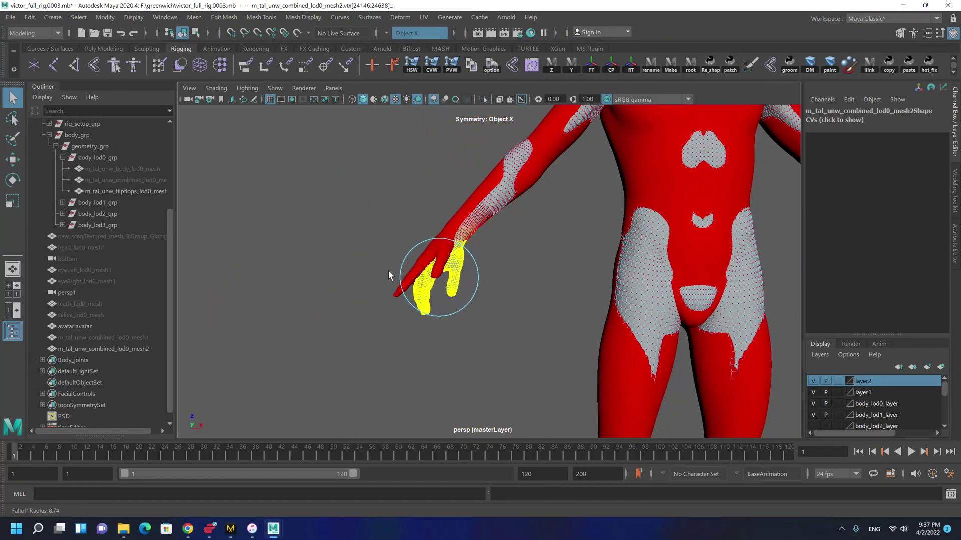
pyautogui.moveTo(388, 271); pyautogui.dragTo(457, 293)
pyautogui.keyDown('alt'); pyautogui.moveTo(544, 253); pyautogui.dragTo(478, 282, button='middle'); pyautogui.keyUp('alt')
# Move the softly selected hands of the body copy symmetrically towards the avatar's hands, checking the alignment from several angles
pyautogui.press('w')
pyautogui.moveTo(407, 275); pyautogui.dragTo(454, 305)
pyautogui.keyDown('alt'); pyautogui.moveTo(454, 306); pyautogui.dragTo(470, 340, button='right'); pyautogui.keyUp('alt')
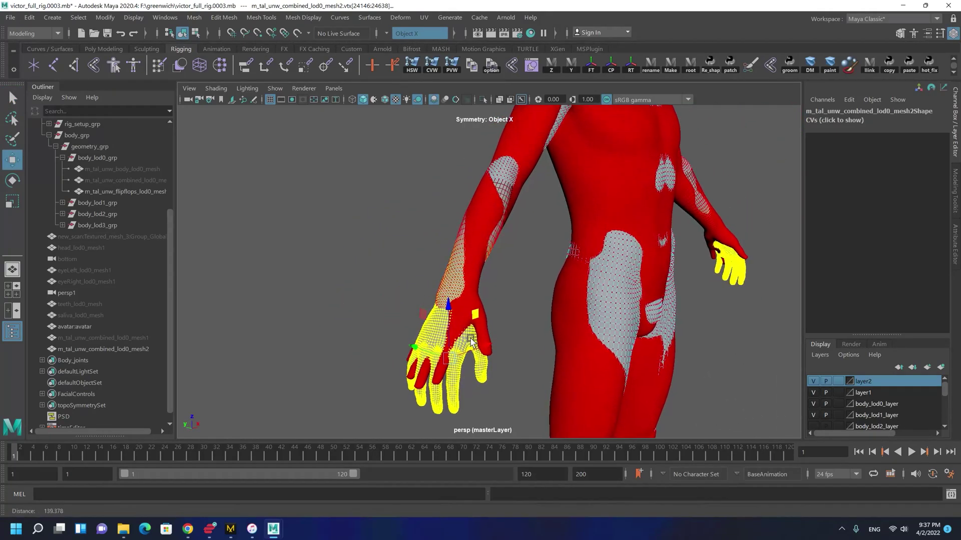
pyautogui.moveTo(441, 326); pyautogui.dragTo(441, 304)
pyautogui.keyDown('alt'); pyautogui.moveTo(399, 330); pyautogui.dragTo(428, 267, button='middle'); pyautogui.keyUp('alt')
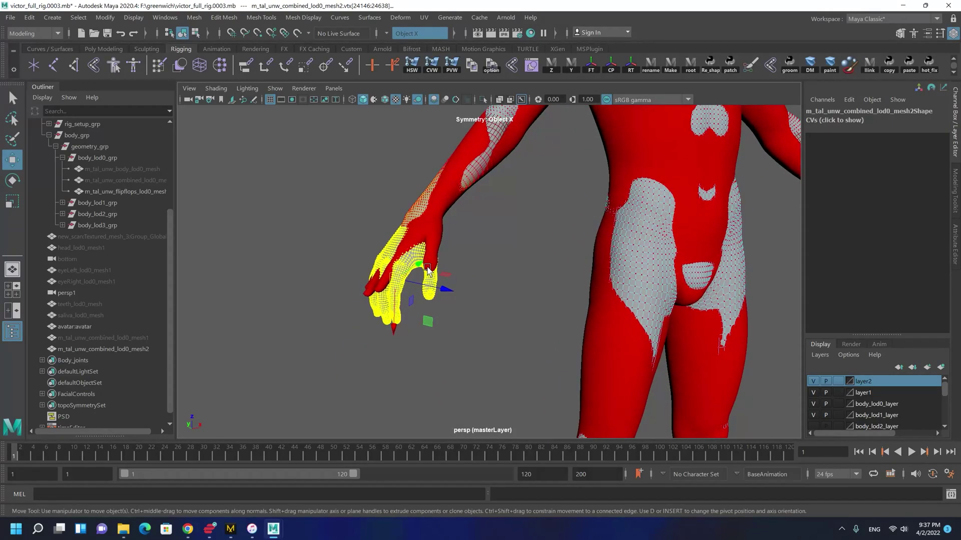
pyautogui.moveTo(420, 264); pyautogui.dragTo(420, 263)
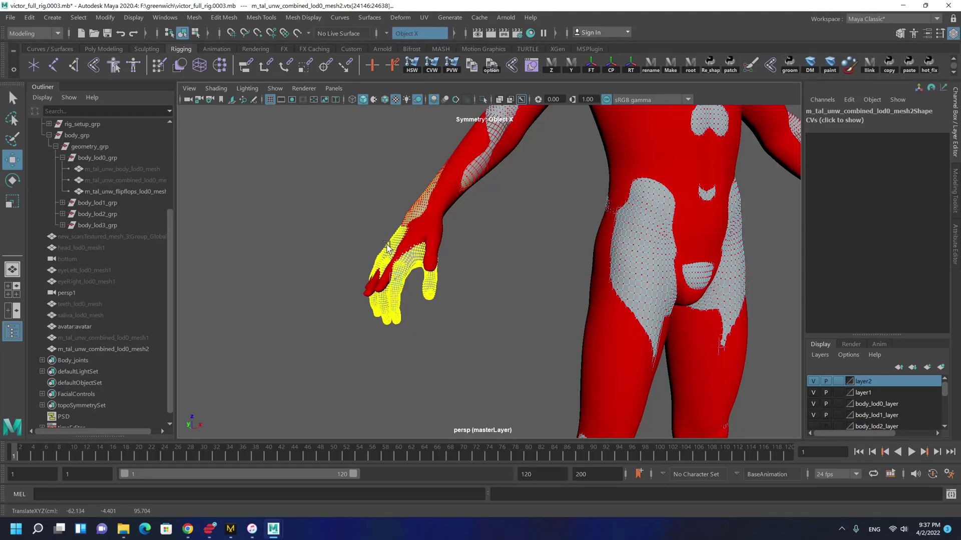
pyautogui.keyDown('alt'); pyautogui.moveTo(523, 299); pyautogui.dragTo(444, 363); pyautogui.keyUp('alt')
pyautogui.keyDown('alt'); pyautogui.moveTo(384, 217); pyautogui.dragTo(442, 240, button='middle'); pyautogui.keyUp('alt')
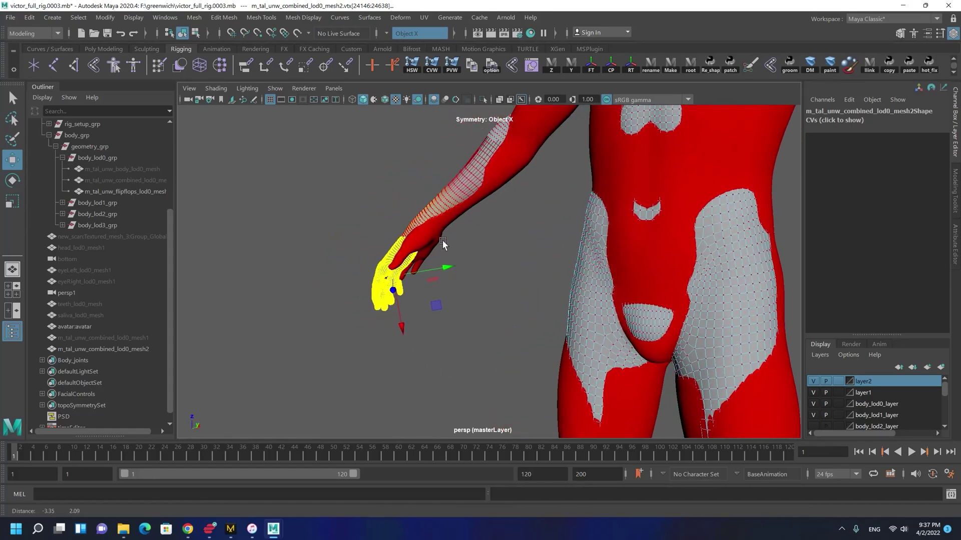
# Move the vertices around the copy's wrist so they sit beneath the avatar's surface
pyautogui.scroll(4, 425, 245)
pyautogui.scroll(3, 352, 253)
pyautogui.moveTo(353, 253)
pyautogui.keyDown('alt'); pyautogui.mouseDown()
pyautogui.moveTo(369, 245)
pyautogui.moveTo(360, 239)
pyautogui.moveTo(368, 245)
pyautogui.mouseUp(); pyautogui.keyUp('alt')
pyautogui.moveTo(512, 278)
pyautogui.keyDown('alt'); pyautogui.mouseDown()
pyautogui.moveTo(470, 248)
pyautogui.moveTo(497, 289)
pyautogui.mouseUp(); pyautogui.keyUp('alt')
pyautogui.moveTo(436, 237); pyautogui.dragTo(554, 253)
pyautogui.keyDown('alt'); pyautogui.moveTo(589, 222); pyautogui.dragTo(594, 236, button='middle'); pyautogui.keyUp('alt')
pyautogui.click(580, 213)
pyautogui.moveTo(580, 214)
pyautogui.keyDown('alt'); pyautogui.mouseDown()
pyautogui.moveTo(590, 223)
pyautogui.moveTo(559, 210)
pyautogui.moveTo(569, 243)
pyautogui.moveTo(569, 202)
pyautogui.moveTo(579, 230)
pyautogui.mouseUp(); pyautogui.keyUp('alt')
pyautogui.scroll(1, 568, 202)
pyautogui.keyDown('alt'); pyautogui.moveTo(602, 260); pyautogui.dragTo(561, 208); pyautogui.keyUp('alt')
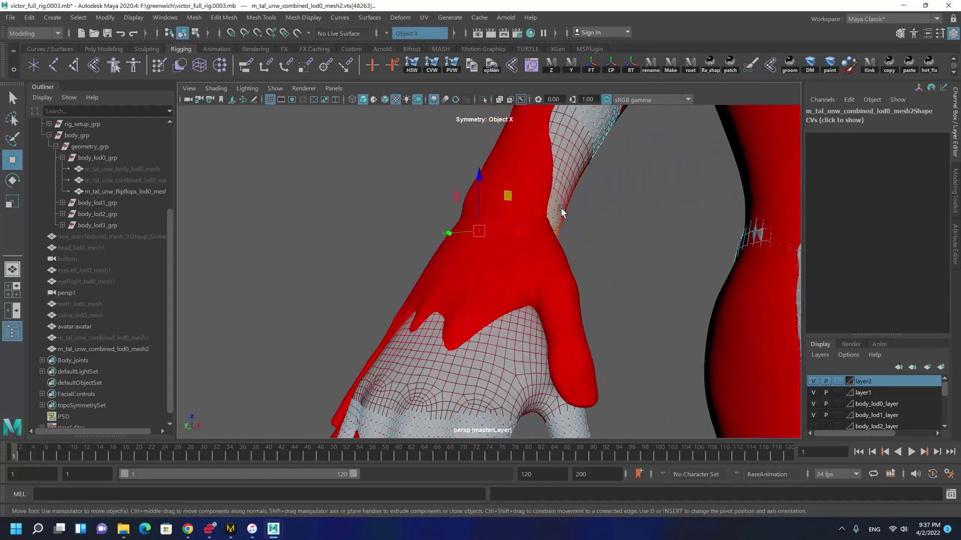
# Undo the last forearm move, adjust the Soft Select falloff, and push the inner forearm vertices under the avatar's surface
pyautogui.keyDown('alt'); pyautogui.moveTo(560, 208); pyautogui.dragTo(556, 265, button='middle'); pyautogui.keyUp('alt')
pyautogui.click(583, 218)
pyautogui.keyDown('alt'); pyautogui.moveTo(583, 219); pyautogui.dragTo(591, 231); pyautogui.keyUp('alt')
pyautogui.keyDown('alt'); pyautogui.moveTo(592, 231); pyautogui.dragTo(586, 266, button='middle'); pyautogui.keyUp('alt')
pyautogui.keyDown('alt'); pyautogui.moveTo(587, 266); pyautogui.dragTo(542, 265); pyautogui.keyUp('alt')
pyautogui.hotkey('ctrl', 'z')
pyautogui.press('b')
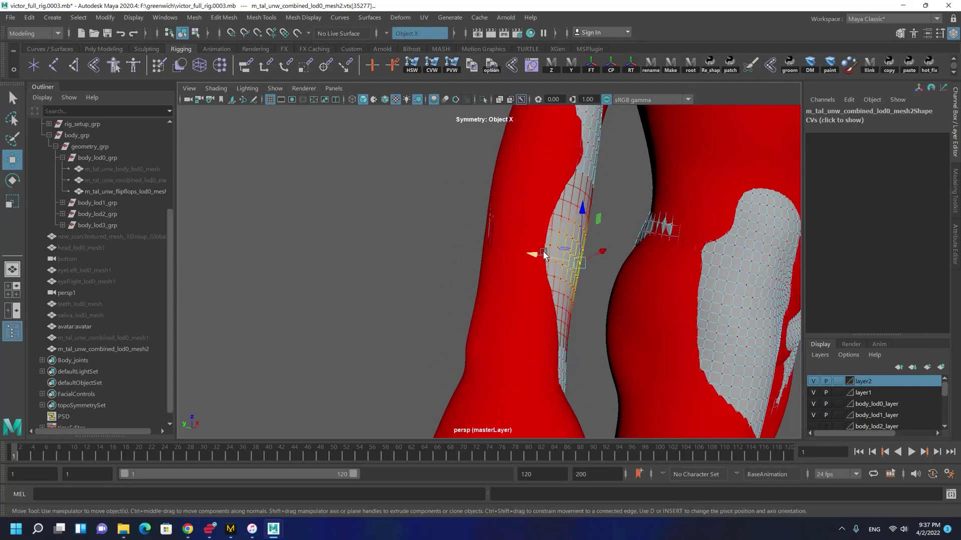
pyautogui.click(568, 330)
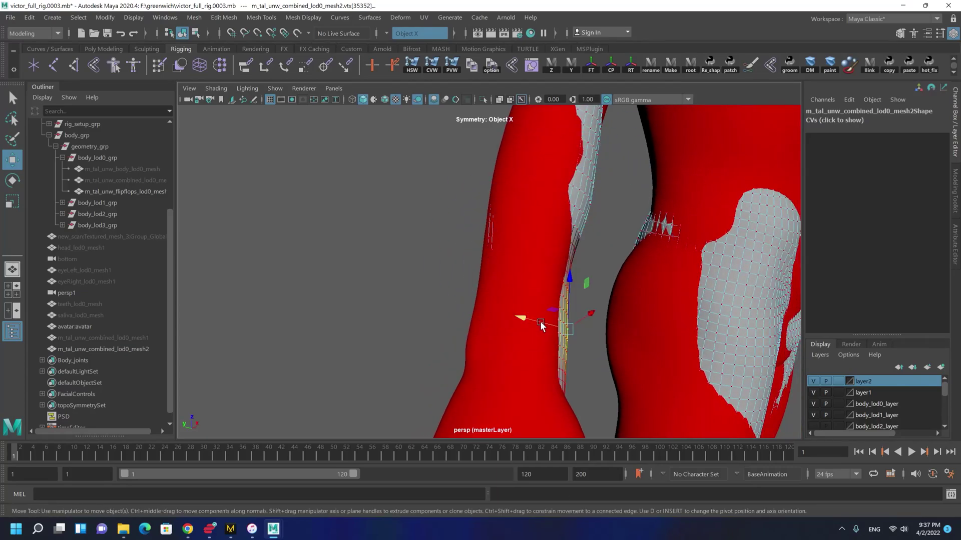
pyautogui.keyDown('alt'); pyautogui.moveTo(523, 319); pyautogui.dragTo(513, 332); pyautogui.keyUp('alt')
# Reselect single vertices along the lower forearm and move the protruding areas inside the avatar's arm
pyautogui.doubleClick(510, 369)
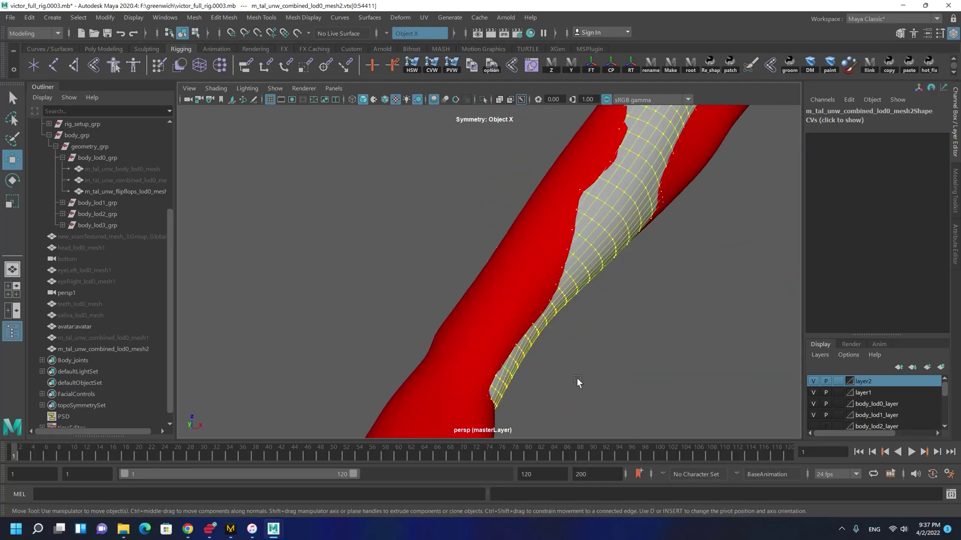
pyautogui.click(519, 367)
pyautogui.keyDown('alt'); pyautogui.moveTo(518, 367); pyautogui.dragTo(545, 286); pyautogui.keyUp('alt')
pyautogui.click(550, 295)
pyautogui.keyDown('alt'); pyautogui.moveTo(689, 166); pyautogui.dragTo(599, 283, button='middle'); pyautogui.keyUp('alt')
pyautogui.click(606, 253)
pyautogui.keyDown('alt'); pyautogui.moveTo(568, 271); pyautogui.dragTo(589, 245); pyautogui.keyUp('alt')
pyautogui.keyDown('alt'); pyautogui.moveTo(589, 245); pyautogui.dragTo(564, 282); pyautogui.keyUp('alt')
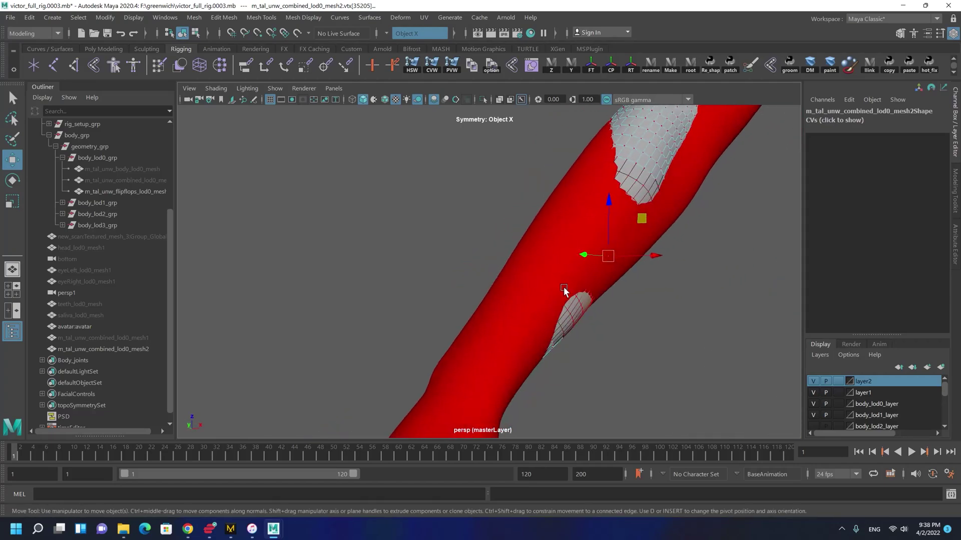
pyautogui.click(572, 314)
pyautogui.moveTo(572, 315)
pyautogui.keyDown('alt'); pyautogui.mouseDown()
pyautogui.moveTo(566, 321)
pyautogui.moveTo(572, 301)
pyautogui.mouseUp(); pyautogui.keyUp('alt')
# Push the protruding patch of vertices near the elbow inside the avatar's arm
pyautogui.keyDown('alt'); pyautogui.moveTo(620, 275); pyautogui.dragTo(631, 268); pyautogui.keyUp('alt')
pyautogui.keyDown('alt'); pyautogui.moveTo(631, 268); pyautogui.dragTo(600, 325, button='middle'); pyautogui.keyUp('alt')
pyautogui.click(596, 207)
pyautogui.keyDown('alt'); pyautogui.moveTo(596, 208); pyautogui.dragTo(512, 215); pyautogui.keyUp('alt')
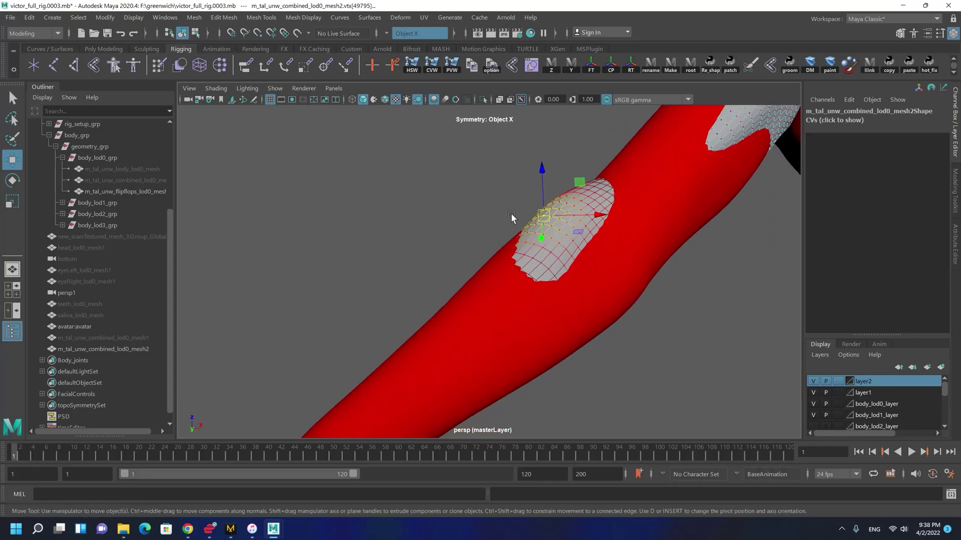
pyautogui.keyDown('alt'); pyautogui.moveTo(512, 216); pyautogui.dragTo(571, 200, button='right'); pyautogui.keyUp('alt')
pyautogui.keyDown('alt'); pyautogui.moveTo(571, 200); pyautogui.dragTo(520, 230); pyautogui.keyUp('alt')
# Undo the last elbow move, adjust the Soft Select falloff, and refine the vertices around the elbow and forearm
pyautogui.hotkey('ctrl', 'z')
pyautogui.press('b')
pyautogui.click(556, 199)
pyautogui.moveTo(556, 200); pyautogui.dragTo(564, 208)
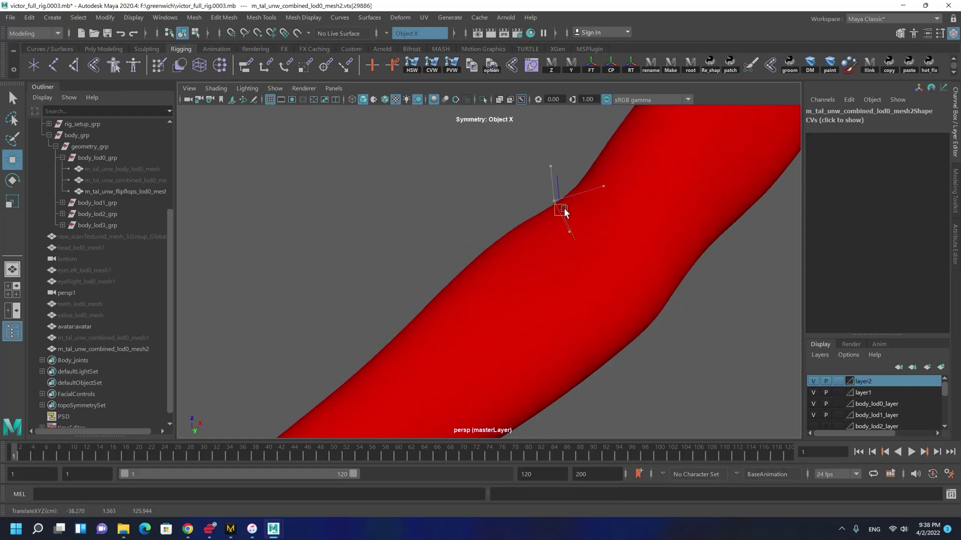
pyautogui.keyDown('alt'); pyautogui.moveTo(598, 199); pyautogui.dragTo(583, 198, button='right'); pyautogui.keyUp('alt')
pyautogui.keyDown('alt'); pyautogui.moveTo(583, 198); pyautogui.dragTo(438, 357); pyautogui.keyUp('alt')
pyautogui.click(436, 356)
pyautogui.keyDown('alt'); pyautogui.moveTo(438, 357); pyautogui.dragTo(540, 345); pyautogui.keyUp('alt')
# Move the protruding vertices at the front of the waist and hip beneath the avatar's surface
pyautogui.keyDown('alt'); pyautogui.moveTo(296, 281); pyautogui.dragTo(614, 135, button='middle'); pyautogui.keyUp('alt')
pyautogui.click(466, 331)
pyautogui.keyDown('alt'); pyautogui.moveTo(474, 332); pyautogui.dragTo(434, 217); pyautogui.keyUp('alt')
pyautogui.keyDown('alt'); pyautogui.moveTo(458, 273); pyautogui.dragTo(551, 151); pyautogui.keyUp('alt')
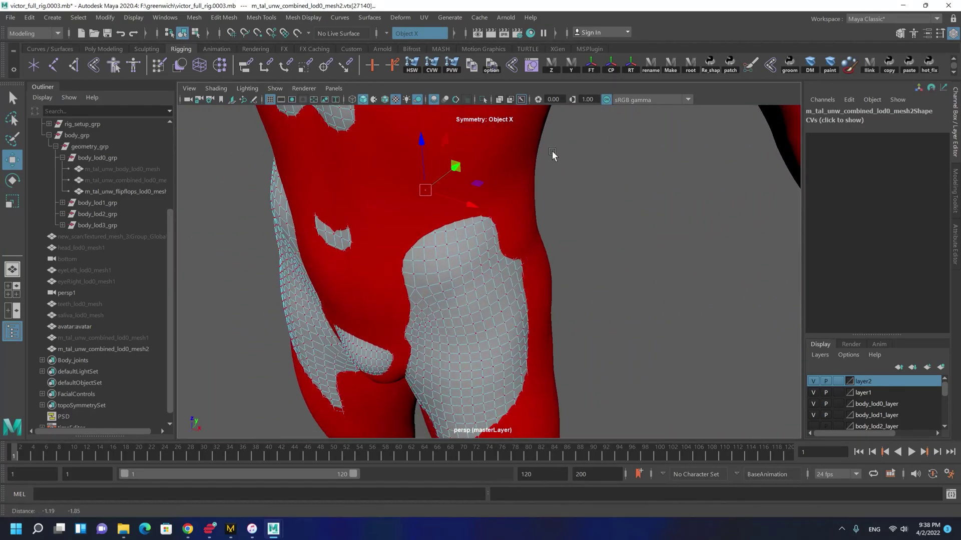
pyautogui.keyDown('alt'); pyautogui.moveTo(552, 152); pyautogui.dragTo(580, 129, button='middle'); pyautogui.keyUp('alt')
pyautogui.click(516, 288)
pyautogui.keyDown('alt'); pyautogui.moveTo(473, 301); pyautogui.dragTo(547, 311); pyautogui.keyUp('alt')
# Adjust the Soft Select falloff and push the protruding belly and mid-chest vertices inside the avatar
pyautogui.press('b')
pyautogui.keyDown('alt'); pyautogui.moveTo(536, 250); pyautogui.dragTo(515, 249); pyautogui.keyUp('alt')
pyautogui.click(512, 244)
pyautogui.click(453, 149)
pyautogui.keyDown('alt'); pyautogui.moveTo(437, 187); pyautogui.dragTo(478, 191, button='right'); pyautogui.keyUp('alt')
pyautogui.keyDown('alt'); pyautogui.moveTo(478, 190); pyautogui.dragTo(482, 157); pyautogui.keyUp('alt')
pyautogui.keyDown('alt'); pyautogui.moveTo(449, 263); pyautogui.dragTo(407, 227); pyautogui.keyUp('alt')
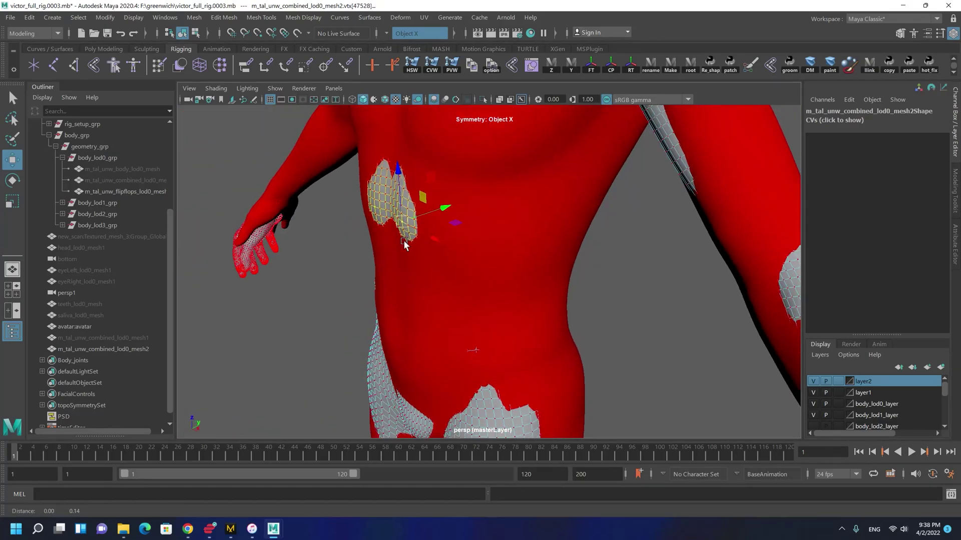
# Fit the remaining protruding vertices on the front of the chest and belly under the avatar's surface
pyautogui.keyDown('alt'); pyautogui.moveTo(408, 227); pyautogui.dragTo(418, 304, button='middle'); pyautogui.keyUp('alt')
pyautogui.moveTo(443, 278); pyautogui.dragTo(448, 277)
pyautogui.keyDown('alt'); pyautogui.moveTo(442, 235); pyautogui.dragTo(465, 284, button='middle'); pyautogui.keyUp('alt')
pyautogui.keyDown('alt'); pyautogui.moveTo(464, 286); pyautogui.dragTo(495, 279); pyautogui.keyUp('alt')
pyautogui.click(479, 318)
pyautogui.moveTo(479, 315); pyautogui.dragTo(481, 308)
pyautogui.click(487, 249)
pyautogui.keyDown('alt'); pyautogui.moveTo(487, 249); pyautogui.dragTo(462, 225); pyautogui.keyUp('alt')
# Reposition vertices over the upper torso and inner upper arm, comparing how both sides of the copy fit the avatar
pyautogui.keyDown('alt'); pyautogui.moveTo(461, 226); pyautogui.dragTo(636, 295); pyautogui.keyUp('alt')
pyautogui.click(439, 230)
pyautogui.press('q')
pyautogui.click(518, 247)
pyautogui.press('w')
pyautogui.click(473, 183)
pyautogui.click(492, 170)
pyautogui.click(515, 215)
pyautogui.keyDown('alt'); pyautogui.moveTo(636, 296); pyautogui.dragTo(468, 311, button='right'); pyautogui.keyUp('alt')
pyautogui.keyDown('alt'); pyautogui.moveTo(468, 311); pyautogui.dragTo(577, 271, button='middle'); pyautogui.keyUp('alt')
pyautogui.keyDown('alt'); pyautogui.moveTo(577, 271); pyautogui.dragTo(492, 245, button='right'); pyautogui.keyUp('alt')
pyautogui.keyDown('alt'); pyautogui.moveTo(493, 245); pyautogui.dragTo(536, 229); pyautogui.keyUp('alt')
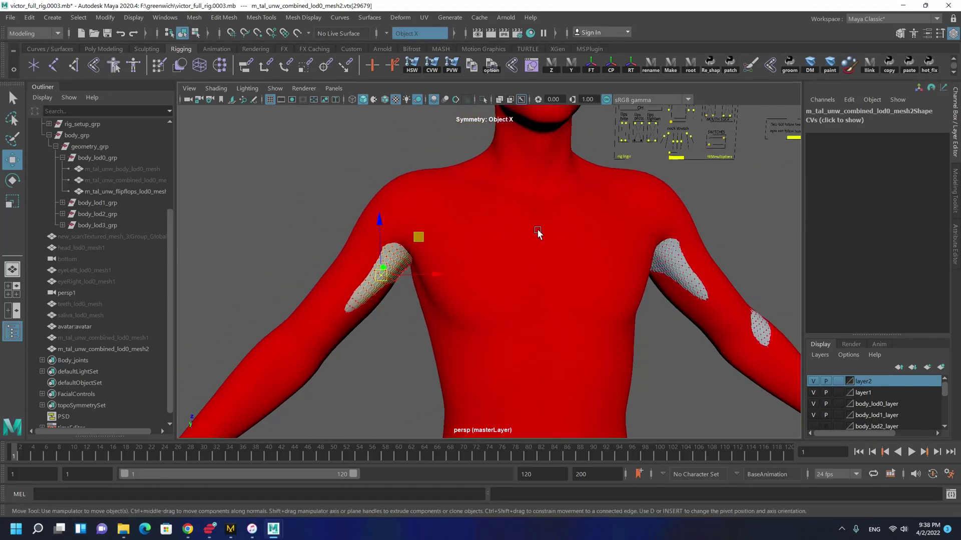
# Return the body copy to object selection and isolate it in the viewport with the chest in view
pyautogui.keyDown('alt'); pyautogui.moveTo(536, 230); pyautogui.dragTo(474, 258, button='middle'); pyautogui.keyUp('alt')
pyautogui.press('q')
pyautogui.moveTo(626, 297); pyautogui.dragTo(669, 256, button='right')
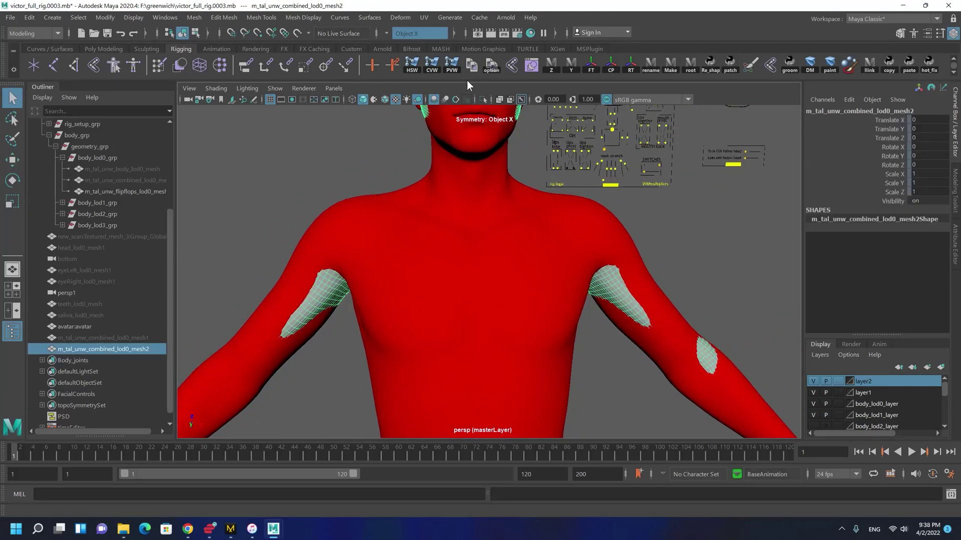
pyautogui.click(482, 98)
pyautogui.keyDown('alt'); pyautogui.moveTo(475, 150); pyautogui.dragTo(473, 168); pyautogui.keyUp('alt')
pyautogui.keyDown('alt'); pyautogui.moveTo(493, 171); pyautogui.dragTo(512, 197, button='right'); pyautogui.keyUp('alt')
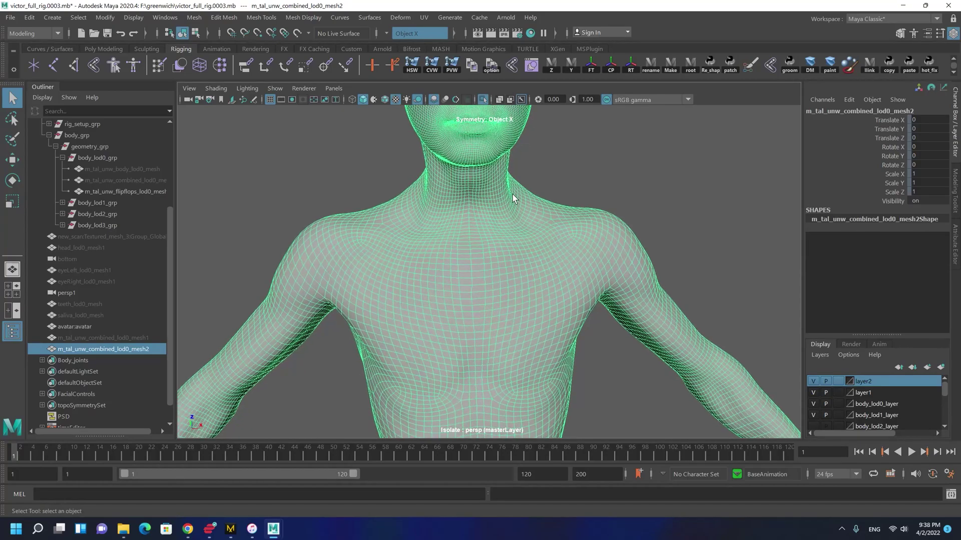
pyautogui.keyDown('alt'); pyautogui.moveTo(512, 197); pyautogui.dragTo(517, 174, button='middle'); pyautogui.keyUp('alt')
pyautogui.keyDown('alt'); pyautogui.moveTo(498, 216); pyautogui.dragTo(424, 141, button='right'); pyautogui.keyUp('alt')
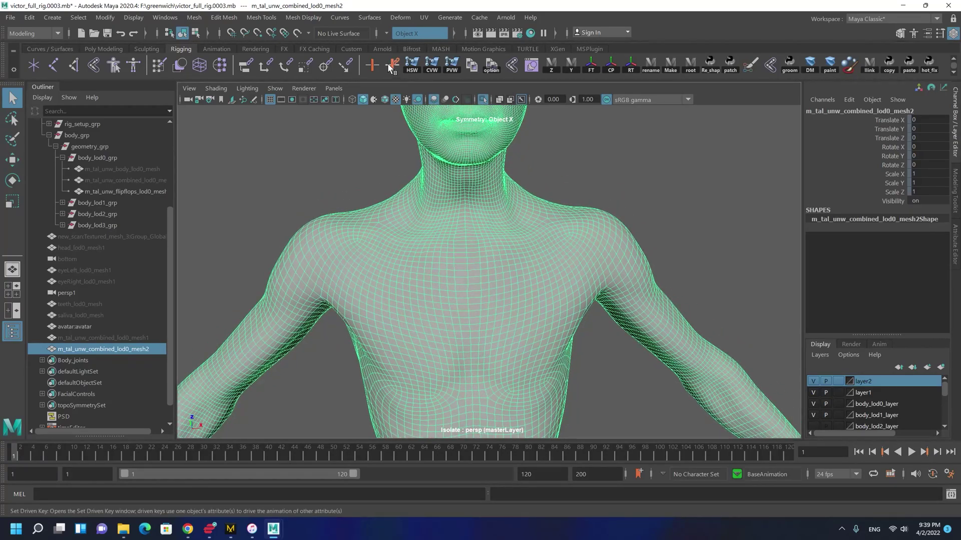
# Switch to topology symmetry using an edge on the chest's centre line and show the avatar again
pyautogui.click(391, 32)
pyautogui.click(414, 118)
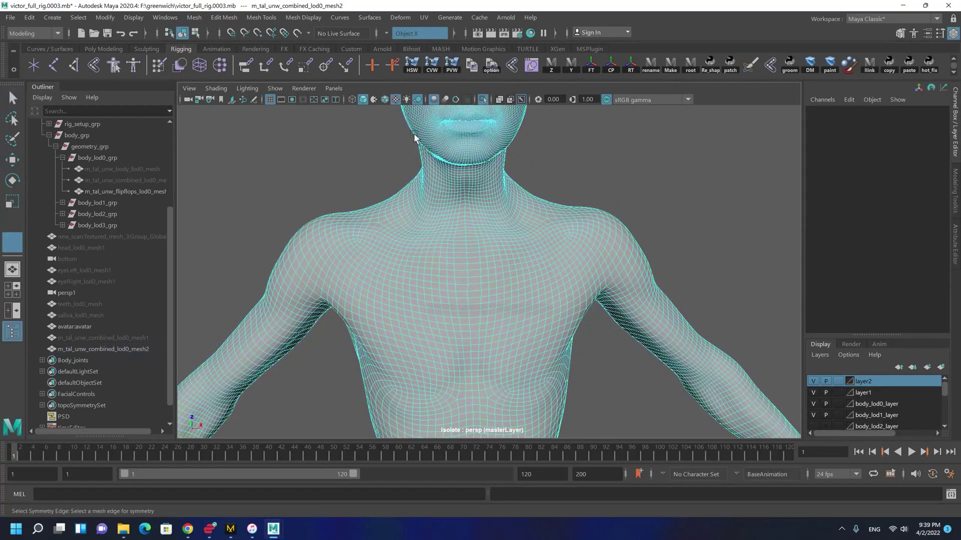
pyautogui.click(470, 269)
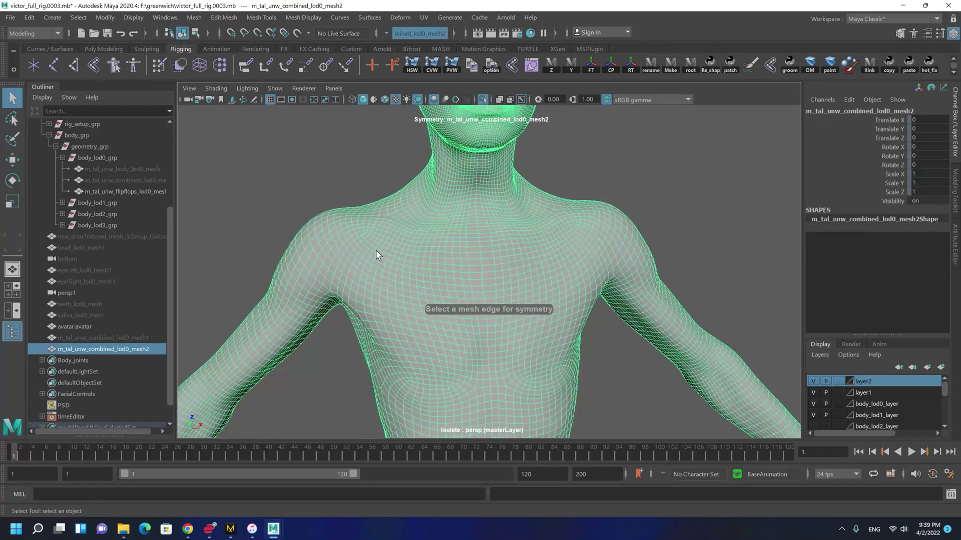
pyautogui.click(483, 100)
# Return to vertex editing and move the armpit and inner upper arm vertices inside the avatar symmetrically
pyautogui.keyDown('alt'); pyautogui.moveTo(420, 199); pyautogui.dragTo(457, 197); pyautogui.keyUp('alt')
pyautogui.keyDown('alt'); pyautogui.moveTo(457, 197); pyautogui.dragTo(533, 145, button='middle'); pyautogui.keyUp('alt')
pyautogui.press('F9')
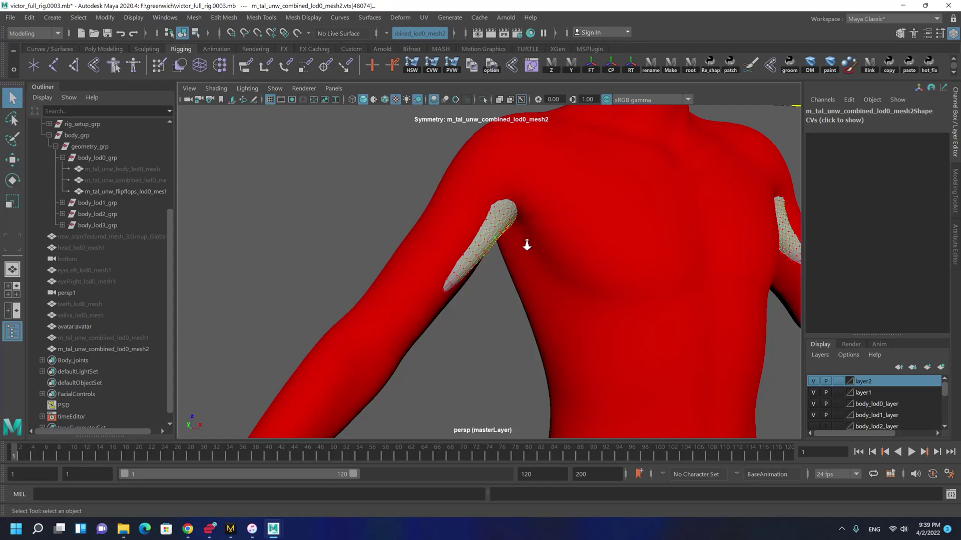
pyautogui.scroll(-2, 530, 246)
pyautogui.press('w')
pyautogui.keyDown('alt'); pyautogui.moveTo(469, 238); pyautogui.dragTo(472, 270); pyautogui.keyUp('alt')
pyautogui.click(460, 246)
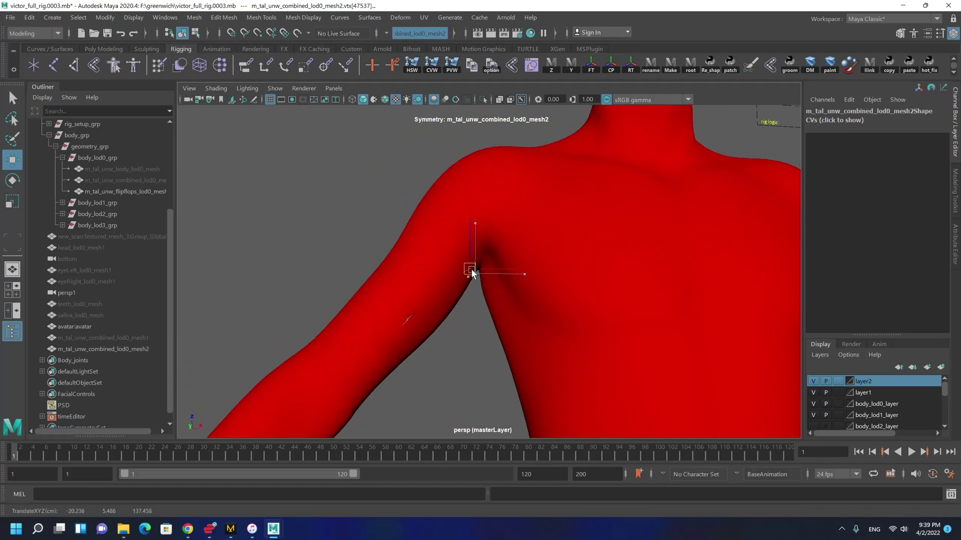
# Fit the vertices of the upper arm, shoulder and back of the neck to the avatar's surface
pyautogui.click(415, 322)
pyautogui.keyDown('alt'); pyautogui.moveTo(493, 323); pyautogui.dragTo(600, 255); pyautogui.keyUp('alt')
pyautogui.click(431, 259)
pyautogui.keyDown('alt'); pyautogui.moveTo(430, 259); pyautogui.dragTo(482, 262); pyautogui.keyUp('alt')
pyautogui.click(455, 293)
pyautogui.keyDown('alt'); pyautogui.moveTo(456, 293); pyautogui.dragTo(448, 174); pyautogui.keyUp('alt')
pyautogui.click(453, 174)
pyautogui.keyDown('alt'); pyautogui.moveTo(508, 225); pyautogui.dragTo(416, 223); pyautogui.keyUp('alt')
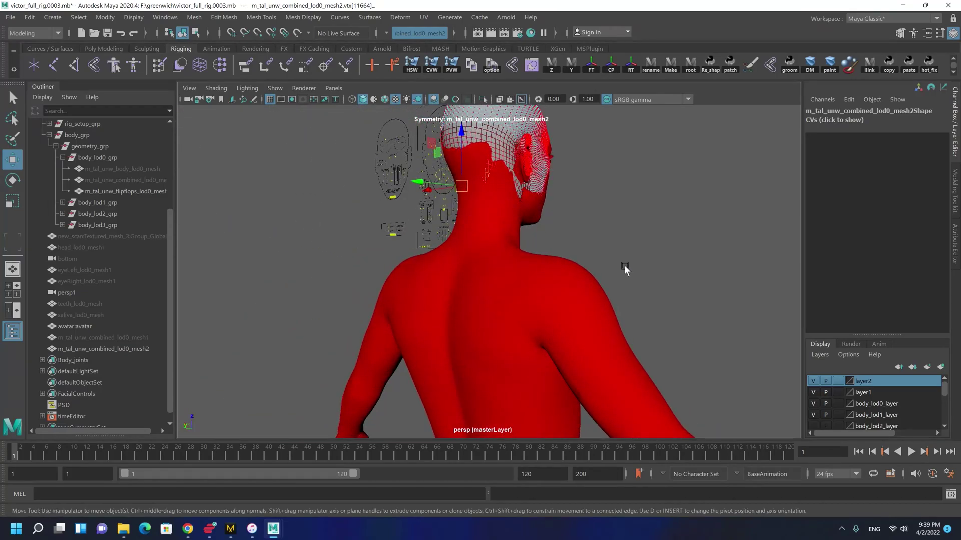
# Check the shoulders and torso from several angles and adjust a vertex area on the torso to fit the avatar
pyautogui.keyDown('alt'); pyautogui.moveTo(623, 262); pyautogui.dragTo(500, 251); pyautogui.keyUp('alt')
pyautogui.keyDown('alt'); pyautogui.moveTo(499, 252); pyautogui.dragTo(502, 231, button='right'); pyautogui.keyUp('alt')
pyautogui.keyDown('alt'); pyautogui.moveTo(555, 319); pyautogui.dragTo(575, 216, button='middle'); pyautogui.keyUp('alt')
pyautogui.keyDown('alt'); pyautogui.moveTo(575, 216); pyautogui.dragTo(580, 234, button='right'); pyautogui.keyUp('alt')
pyautogui.keyDown('alt'); pyautogui.moveTo(580, 235); pyautogui.dragTo(590, 272, button='middle'); pyautogui.keyUp('alt')
pyautogui.click(581, 297)
pyautogui.keyDown('alt'); pyautogui.moveTo(580, 302); pyautogui.dragTo(585, 318, button='right'); pyautogui.keyUp('alt')
pyautogui.keyDown('alt'); pyautogui.moveTo(585, 318); pyautogui.dragTo(611, 343); pyautogui.keyUp('alt')
pyautogui.keyDown('alt'); pyautogui.moveTo(611, 340); pyautogui.dragTo(563, 307, button='middle'); pyautogui.keyUp('alt')
pyautogui.keyDown('alt'); pyautogui.moveTo(562, 307); pyautogui.dragTo(611, 333, button='right'); pyautogui.keyUp('alt')
# Push the protruding front hip and groin vertices symmetrically inside the avatar
pyautogui.moveTo(714, 332); pyautogui.dragTo(707, 327)
pyautogui.scroll(-3, 709, 378)
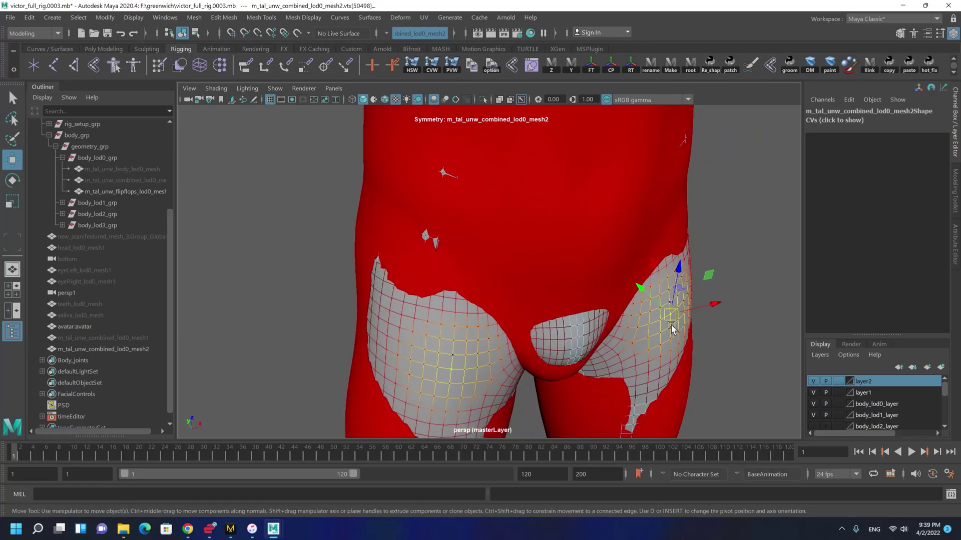
pyautogui.click(654, 314)
pyautogui.click(646, 381)
pyautogui.keyDown('alt'); pyautogui.moveTo(647, 384); pyautogui.dragTo(665, 400); pyautogui.keyUp('alt')
pyautogui.moveTo(662, 367); pyautogui.dragTo(658, 360)
pyautogui.click(630, 385)
pyautogui.moveTo(643, 403); pyautogui.dragTo(619, 382, button='middle')
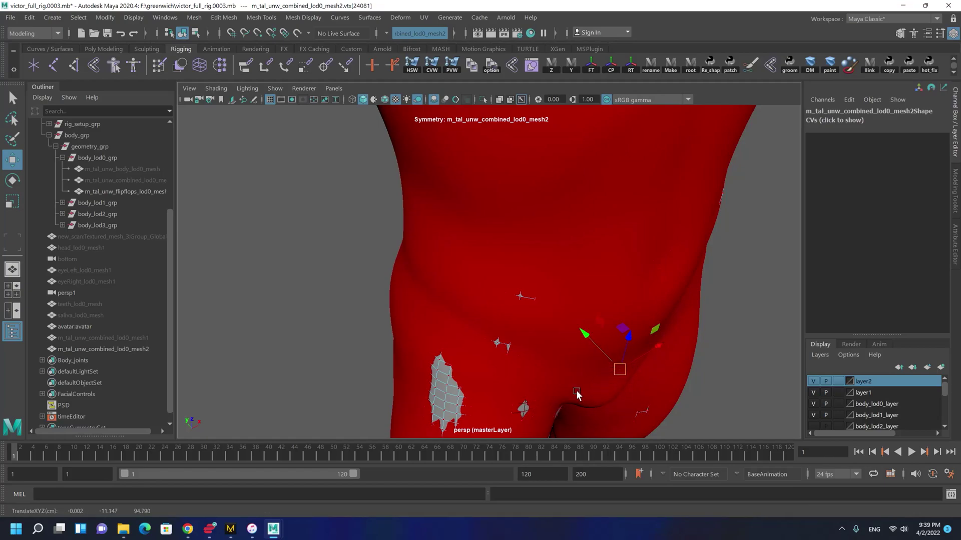
# Move the remaining protruding vertices on the outer hips and inner thighs beneath the avatar's surface
pyautogui.click(439, 393)
pyautogui.keyDown('alt'); pyautogui.moveTo(440, 393); pyautogui.dragTo(434, 364); pyautogui.keyUp('alt')
pyautogui.keyDown('alt'); pyautogui.moveTo(434, 364); pyautogui.dragTo(523, 377, button='middle'); pyautogui.keyUp('alt')
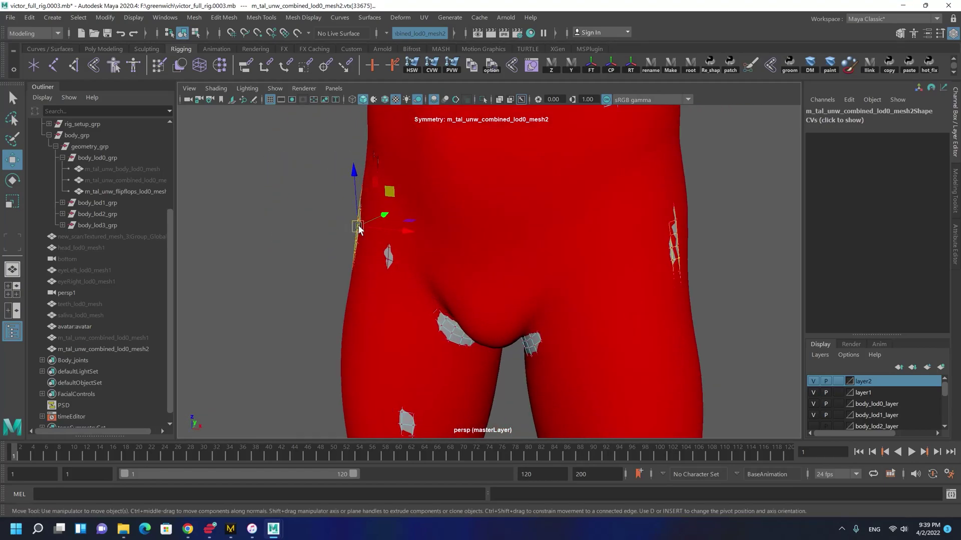
pyautogui.keyDown('alt'); pyautogui.moveTo(448, 278); pyautogui.dragTo(505, 172); pyautogui.keyUp('alt')
pyautogui.click(456, 232)
pyautogui.keyDown('alt'); pyautogui.moveTo(456, 232); pyautogui.dragTo(459, 314); pyautogui.keyUp('alt')
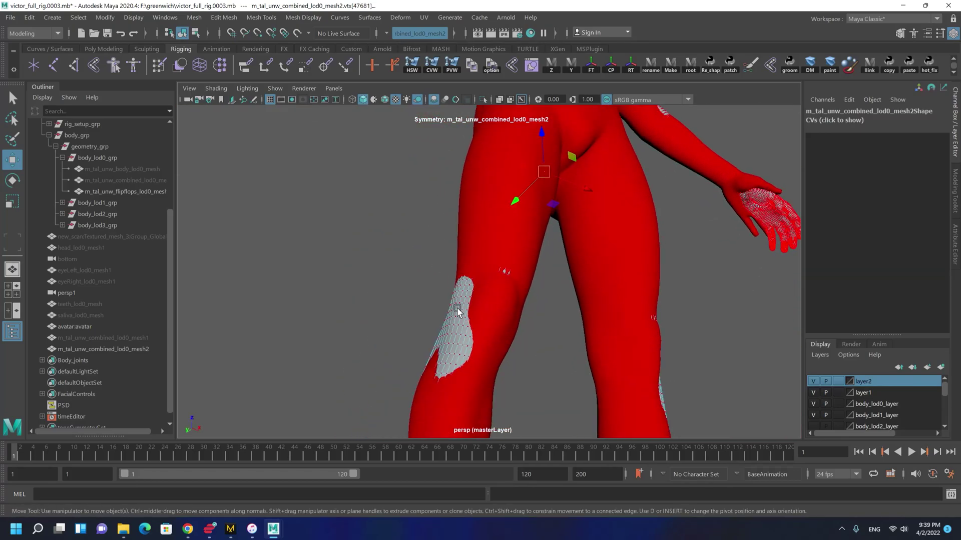
# Adjust the Soft Select falloff and move the protruding lower thigh vertices near the knee inside the avatar
pyautogui.keyDown('alt'); pyautogui.moveTo(421, 349); pyautogui.dragTo(418, 275); pyautogui.keyUp('alt')
pyautogui.moveTo(374, 359); pyautogui.dragTo(377, 359)
pyautogui.keyDown('alt'); pyautogui.moveTo(335, 325); pyautogui.dragTo(363, 296, button='middle'); pyautogui.keyUp('alt')
pyautogui.press('b')
pyautogui.moveTo(362, 296); pyautogui.dragTo(373, 296)
pyautogui.moveTo(395, 335); pyautogui.dragTo(449, 347)
# Select the protruding vertices around the knees, adjust the Soft Select falloff and move them symmetrically inside the avatar
pyautogui.press('q')
pyautogui.click(566, 329)
pyautogui.press('w')
pyautogui.keyDown('alt'); pyautogui.moveTo(508, 349); pyautogui.dragTo(502, 347); pyautogui.keyUp('alt')
pyautogui.press('b')
pyautogui.moveTo(502, 346); pyautogui.dragTo(546, 308)
pyautogui.click(626, 314)
pyautogui.click(551, 311)
# Move the small protruding patches just below the knees inside the avatar and undo the last unwanted edit
pyautogui.keyDown('alt'); pyautogui.moveTo(484, 317); pyautogui.dragTo(529, 288); pyautogui.keyUp('alt')
pyautogui.press('b')
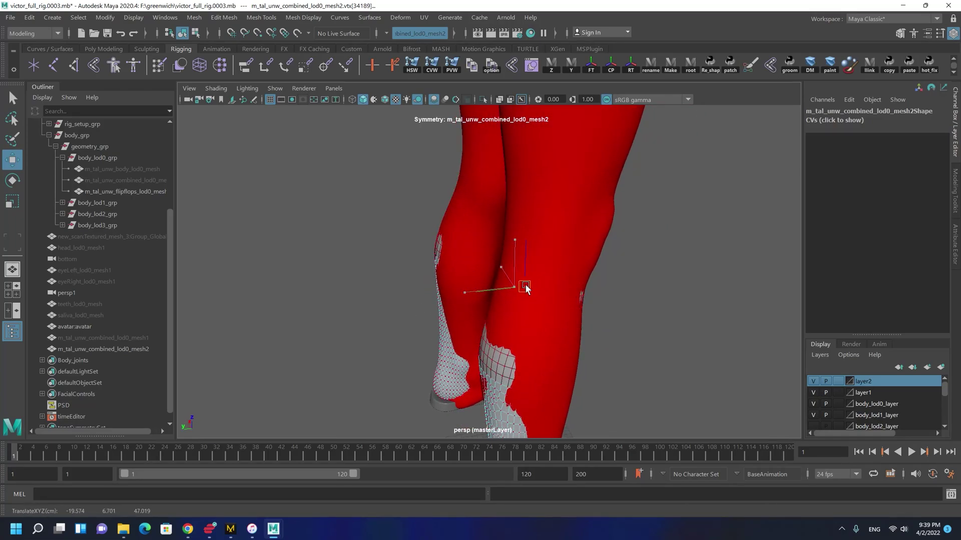
pyautogui.click(585, 299)
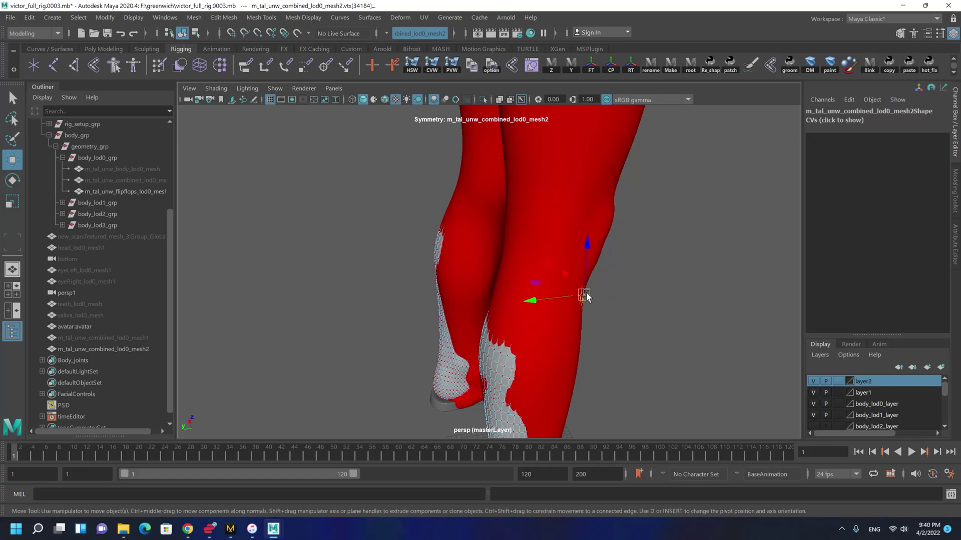
pyautogui.keyDown('alt'); pyautogui.moveTo(575, 296); pyautogui.dragTo(556, 350); pyautogui.keyUp('alt')
pyautogui.click(541, 369)
pyautogui.keyDown('alt'); pyautogui.moveTo(541, 369); pyautogui.dragTo(524, 283, button='middle'); pyautogui.keyUp('alt')
pyautogui.moveTo(524, 283)
pyautogui.keyDown('alt'); pyautogui.mouseDown()
pyautogui.moveTo(511, 302)
pyautogui.moveTo(531, 290)
pyautogui.moveTo(527, 320)
pyautogui.moveTo(501, 343)
pyautogui.moveTo(581, 337)
pyautogui.moveTo(550, 338)
pyautogui.moveTo(525, 286)
pyautogui.mouseUp(); pyautogui.keyUp('alt')
pyautogui.hotkey('ctrl', 'z')
# Adjust the Soft Select falloff and move the protruding lower calf vertices above the ankle beneath the avatar's surface
pyautogui.press('b')
pyautogui.click(525, 335)
pyautogui.press('b')
pyautogui.click(544, 336)
pyautogui.keyDown('alt'); pyautogui.moveTo(525, 286); pyautogui.dragTo(594, 334, button='right'); pyautogui.keyUp('alt')
pyautogui.press('b')
pyautogui.moveTo(594, 334); pyautogui.dragTo(551, 330)
pyautogui.moveTo(534, 295); pyautogui.dragTo(526, 295)
pyautogui.keyDown('alt'); pyautogui.moveTo(525, 296); pyautogui.dragTo(449, 330); pyautogui.keyUp('alt')
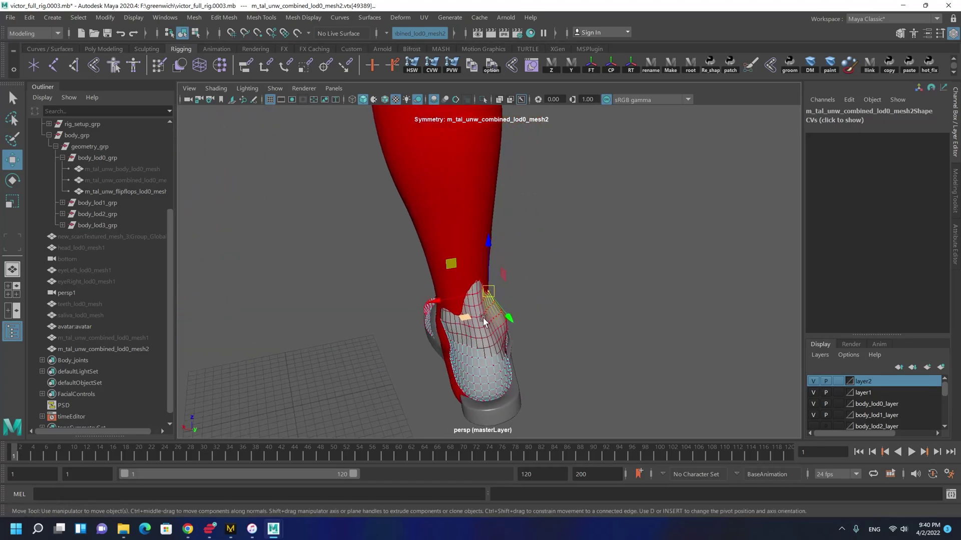
# Shift the protruding heel and ankle vertices toward the avatar, working around the back of the foot
pyautogui.click(484, 361)
pyautogui.keyDown('alt'); pyautogui.moveTo(485, 362); pyautogui.dragTo(574, 302); pyautogui.keyUp('alt')
pyautogui.keyDown('alt'); pyautogui.moveTo(519, 320); pyautogui.dragTo(531, 284, button='middle'); pyautogui.keyUp('alt')
pyautogui.keyDown('alt'); pyautogui.moveTo(472, 344); pyautogui.dragTo(368, 347); pyautogui.keyUp('alt')
pyautogui.click(571, 329)
pyautogui.keyDown('alt'); pyautogui.moveTo(570, 329); pyautogui.dragTo(602, 355); pyautogui.keyUp('alt')
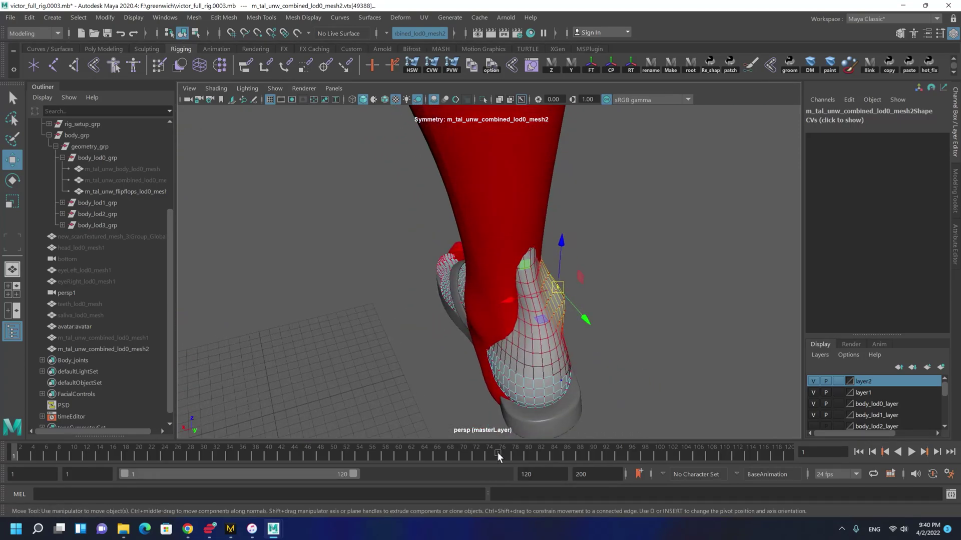
# Check the avatar's feet in Marvelous Designer, return to Maya and push the side ankle and heel vertices inward
pyautogui.click(230, 529)
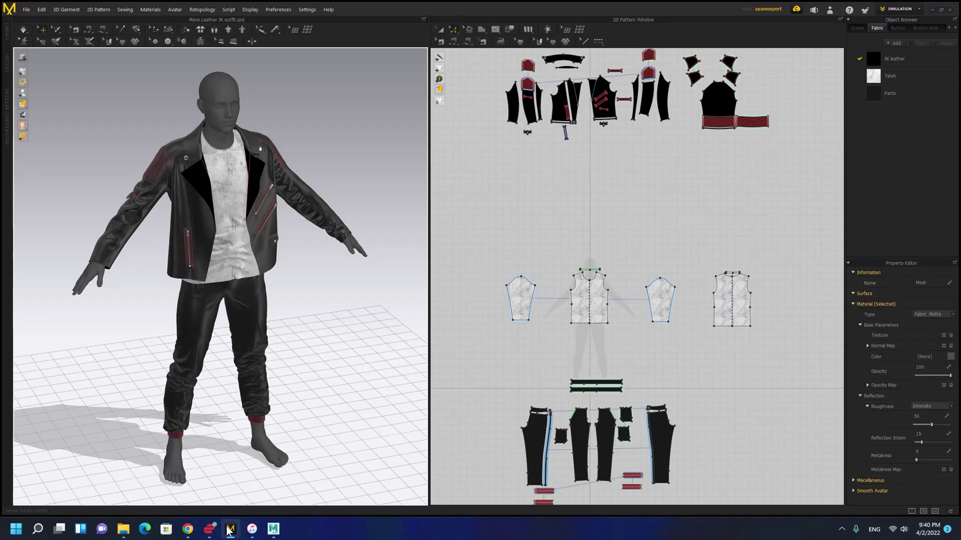
pyautogui.click(230, 529)
pyautogui.moveTo(563, 294); pyautogui.dragTo(543, 312)
pyautogui.click(541, 346)
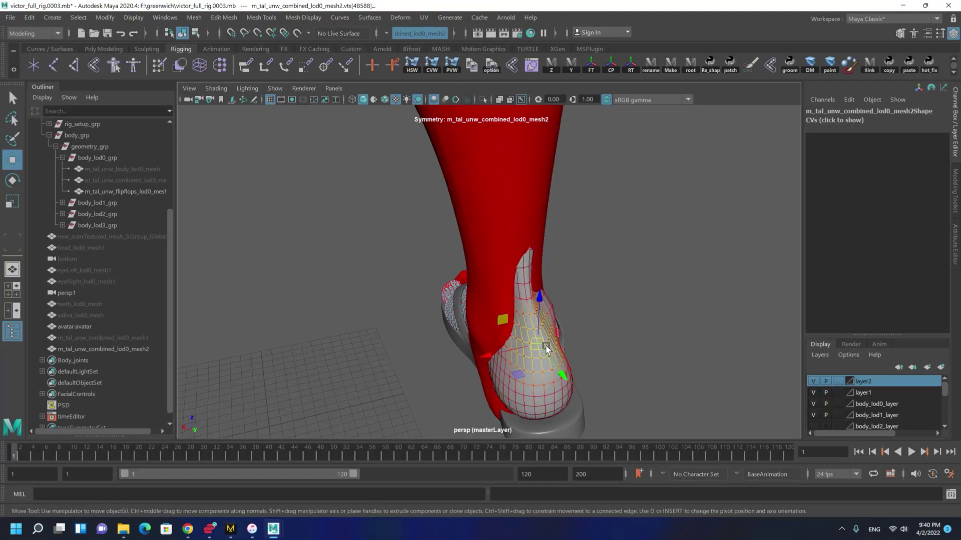
# Adjust the Soft Select falloff and move the foot vertices closer to the avatar's feet beneath the sandal straps
pyautogui.keyDown('alt'); pyautogui.moveTo(545, 348); pyautogui.dragTo(586, 306); pyautogui.keyUp('alt')
pyautogui.press('f')
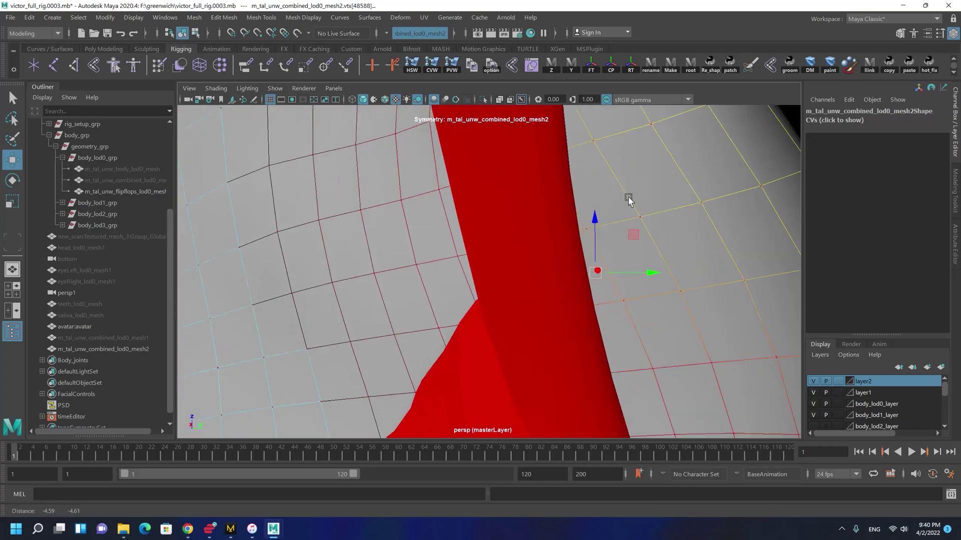
pyautogui.keyDown('alt'); pyautogui.moveTo(627, 196); pyautogui.dragTo(532, 268, button='right'); pyautogui.keyUp('alt')
pyautogui.keyDown('alt'); pyautogui.moveTo(532, 267); pyautogui.dragTo(235, 381); pyautogui.keyUp('alt')
pyautogui.scroll(-2, 463, 286)
pyautogui.press('b')
pyautogui.moveTo(442, 264); pyautogui.dragTo(553, 303)
pyautogui.moveTo(432, 258); pyautogui.dragTo(431, 280)
pyautogui.keyDown('alt'); pyautogui.moveTo(431, 280); pyautogui.dragTo(464, 353); pyautogui.keyUp('alt')
pyautogui.moveTo(435, 322); pyautogui.dragTo(439, 328)
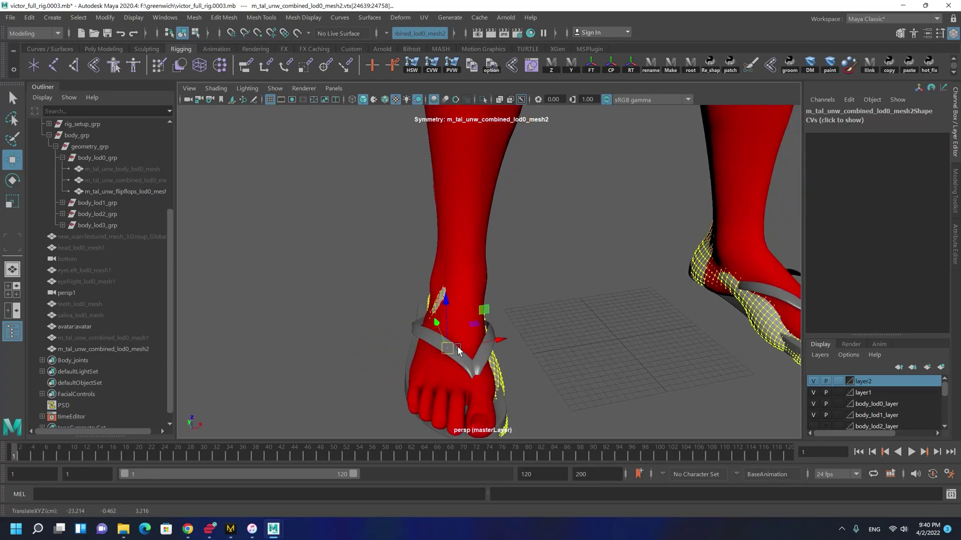
# Return the reshaped mesh copy to object mode and inspect the whole body from feet to head
pyautogui.keyDown('alt'); pyautogui.moveTo(492, 388); pyautogui.dragTo(467, 356); pyautogui.keyUp('alt')
pyautogui.press('q')
pyautogui.moveTo(466, 356); pyautogui.dragTo(352, 252, button='right')
pyautogui.keyDown('alt'); pyautogui.moveTo(352, 252); pyautogui.dragTo(356, 345, button='middle'); pyautogui.keyUp('alt')
pyautogui.keyDown('alt'); pyautogui.moveTo(451, 320); pyautogui.dragTo(409, 237, button='right'); pyautogui.keyUp('alt')
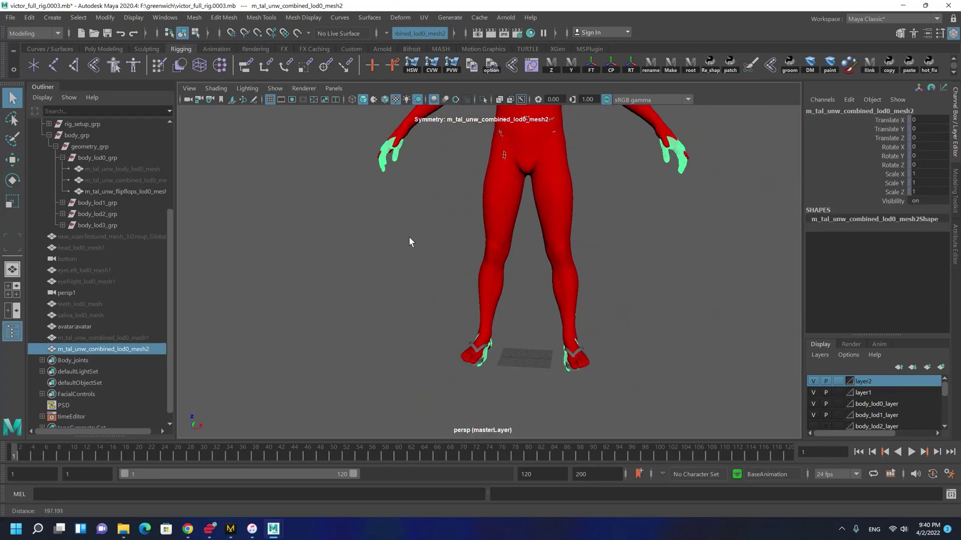
pyautogui.keyDown('alt'); pyautogui.moveTo(525, 150); pyautogui.dragTo(530, 277, button='middle'); pyautogui.keyUp('alt')
pyautogui.keyDown('alt'); pyautogui.moveTo(531, 278); pyautogui.dragTo(521, 326); pyautogui.keyUp('alt')
pyautogui.keyDown('alt'); pyautogui.moveTo(468, 247); pyautogui.dragTo(432, 285, button='middle'); pyautogui.keyUp('alt')
pyautogui.keyDown('alt'); pyautogui.moveTo(401, 270); pyautogui.dragTo(363, 279, button='right'); pyautogui.keyUp('alt')
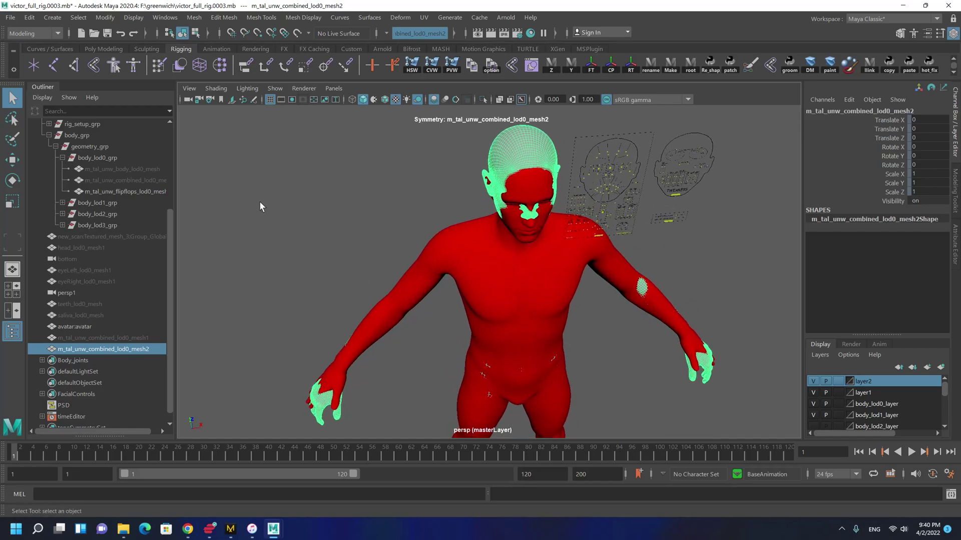
# Export the selected reshaped mesh as an FBX named modified in the greenwich folder and dismiss the export report
pyautogui.click(10, 18)
pyautogui.click(50, 161)
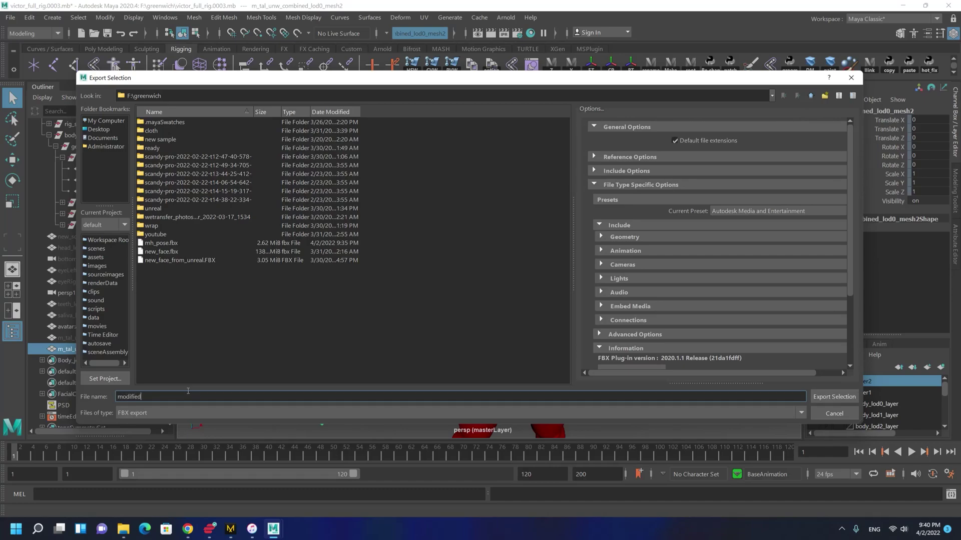
pyautogui.press('Return')
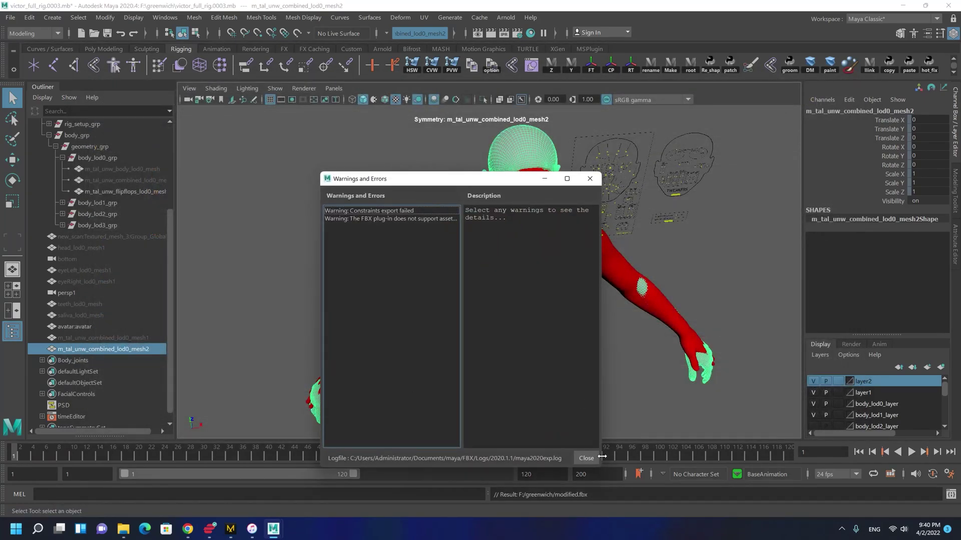
pyautogui.click(586, 459)
# Break the connections on the reshaped mesh's translate, rotate and scale channels and unlock them for editing
pyautogui.keyDown('alt'); pyautogui.moveTo(597, 412); pyautogui.dragTo(461, 221, button='right'); pyautogui.keyUp('alt')
pyautogui.press('e')
pyautogui.keyDown('alt'); pyautogui.moveTo(461, 221); pyautogui.dragTo(490, 288); pyautogui.keyUp('alt')
pyautogui.moveTo(895, 120); pyautogui.dragTo(887, 188)
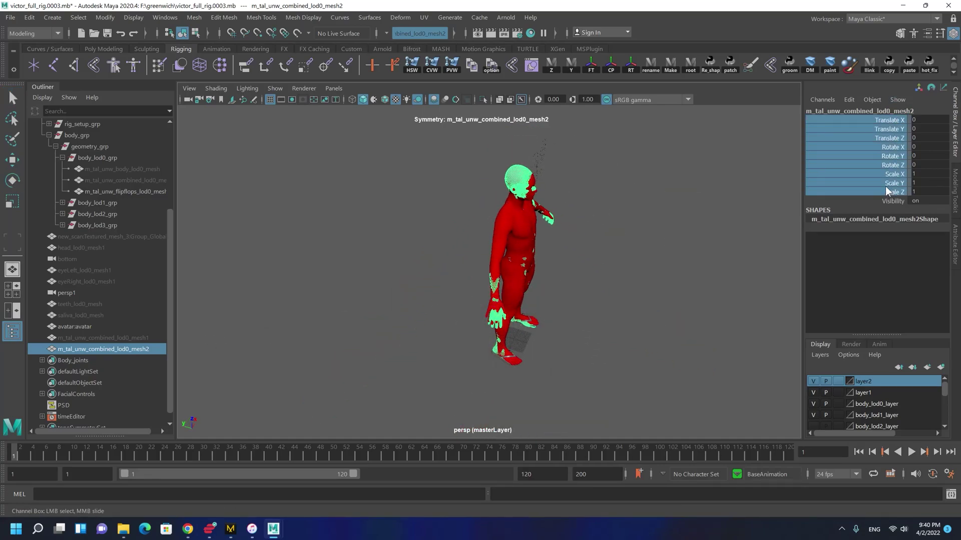
pyautogui.rightClick(887, 188)
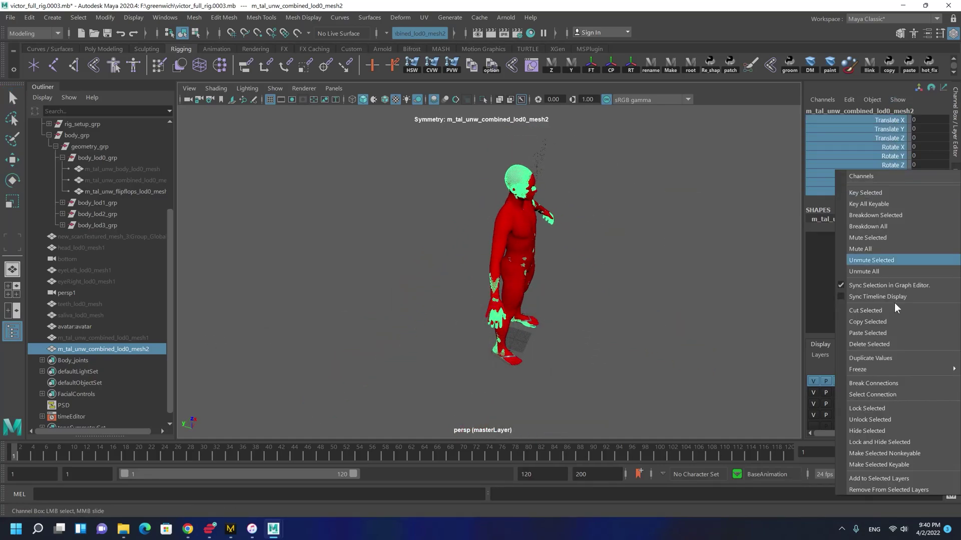
pyautogui.click(891, 382)
pyautogui.rightClick(896, 124)
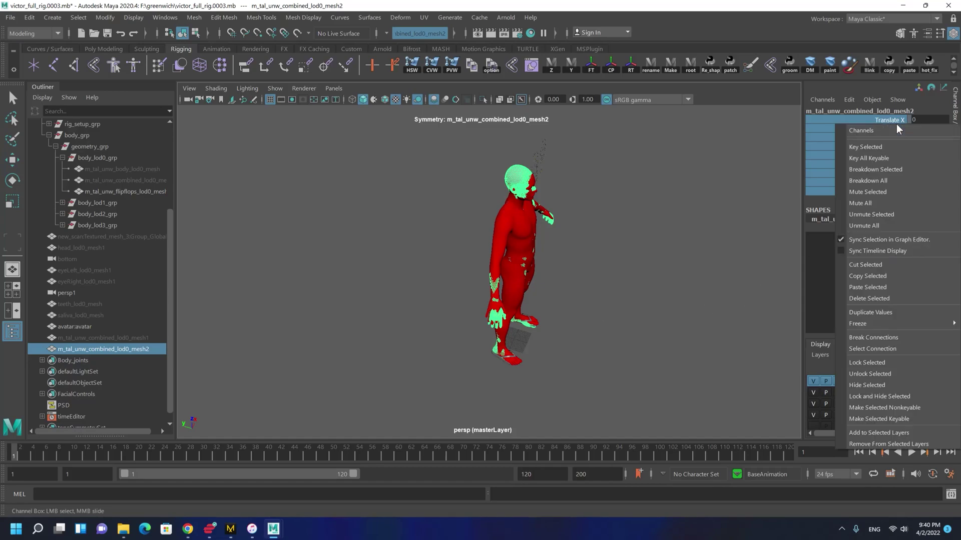
pyautogui.click(889, 398)
pyautogui.keyDown('alt'); pyautogui.moveTo(501, 255); pyautogui.dragTo(547, 253); pyautogui.keyUp('alt')
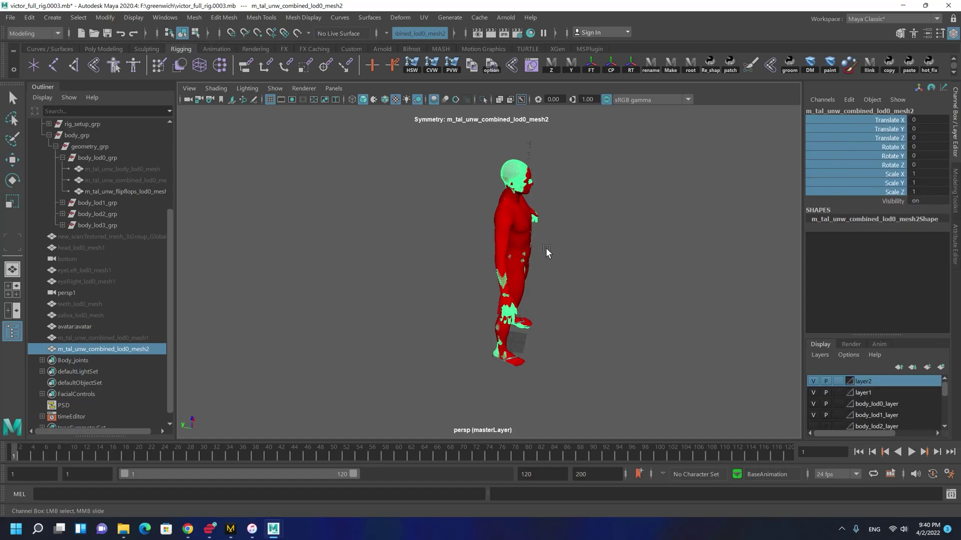
# Set the reshaped mesh's X rotation to -90
pyautogui.press('e')
pyautogui.moveTo(547, 313); pyautogui.dragTo(503, 306)
pyautogui.doubleClick(925, 147)
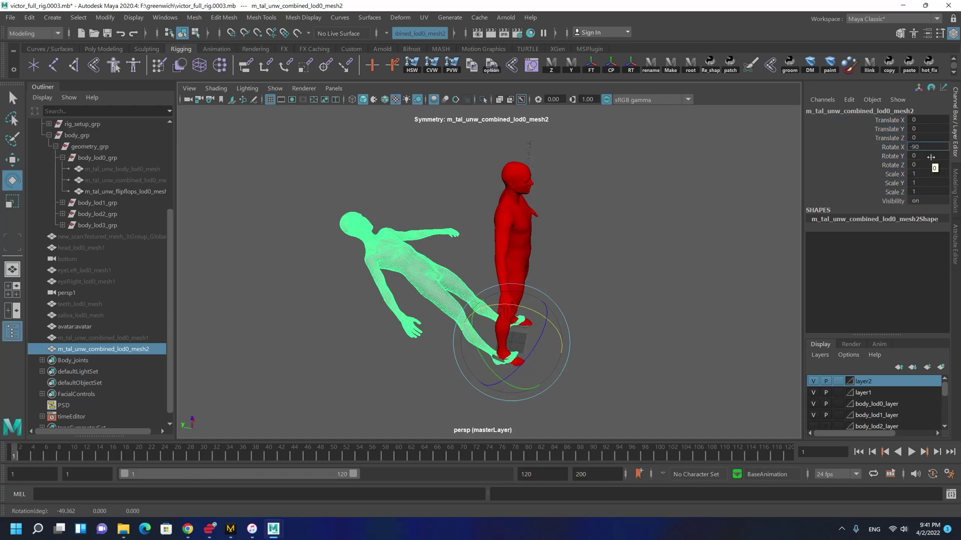
pyautogui.press('Return')
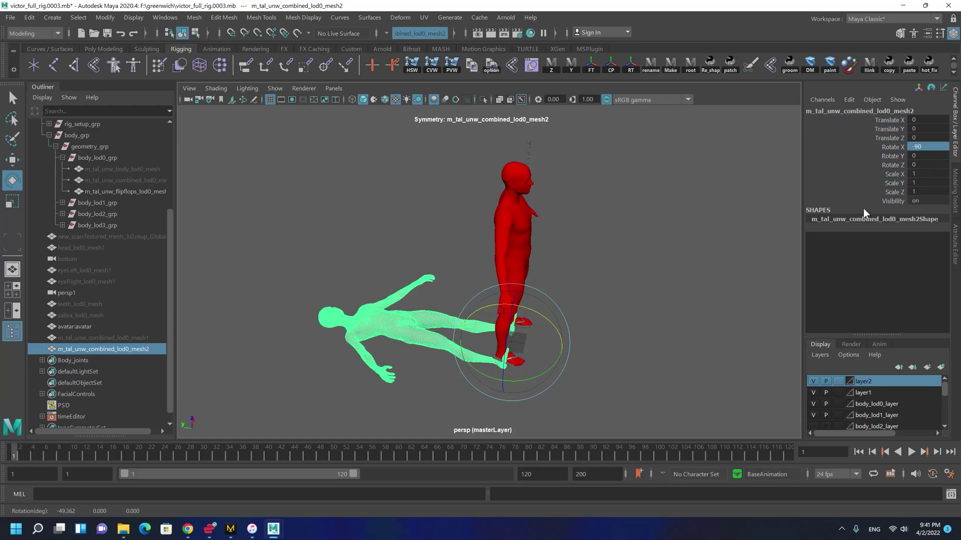
# Export the rotated mesh selection over modified.fbx in the greenwich folder and dismiss the export report
pyautogui.click(10, 17)
pyautogui.click(53, 165)
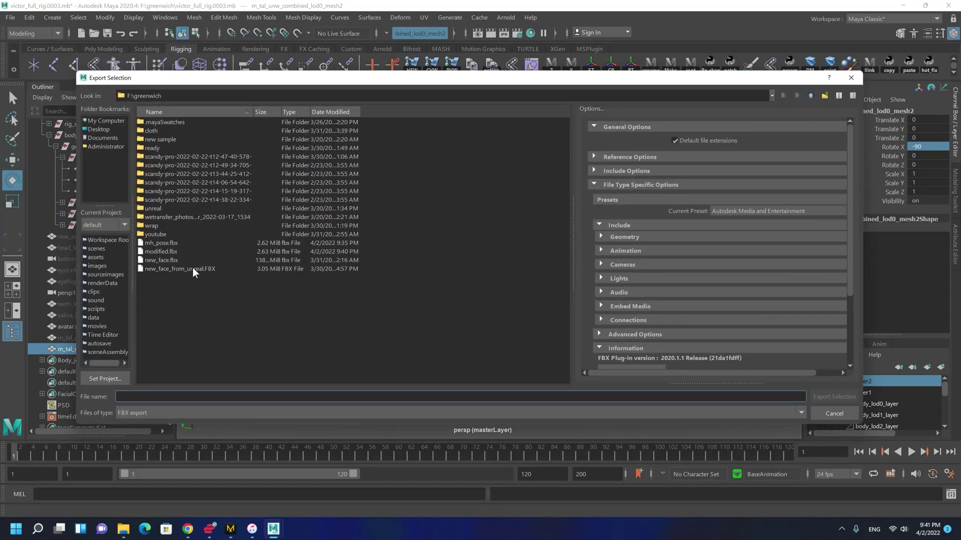
pyautogui.doubleClick(167, 251)
pyautogui.click(443, 266)
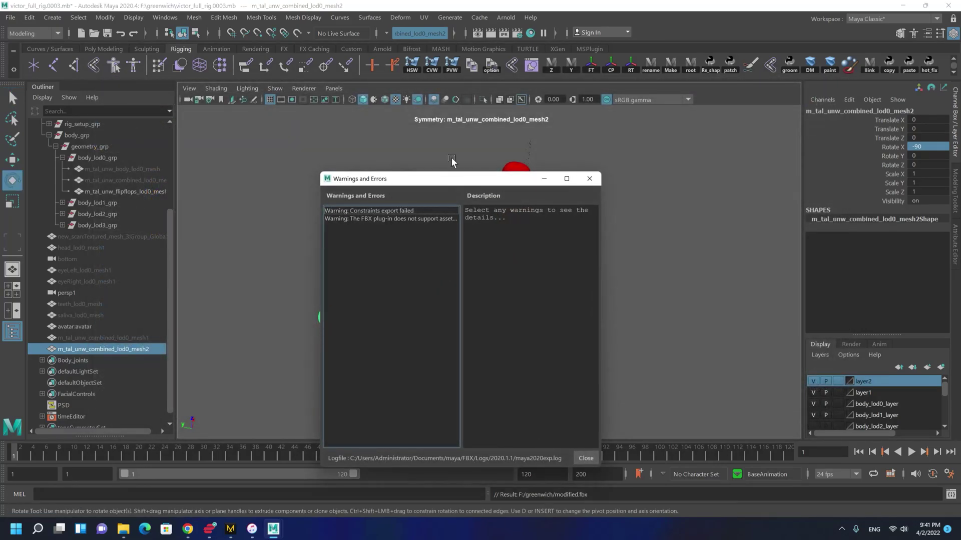
pyautogui.click(586, 458)
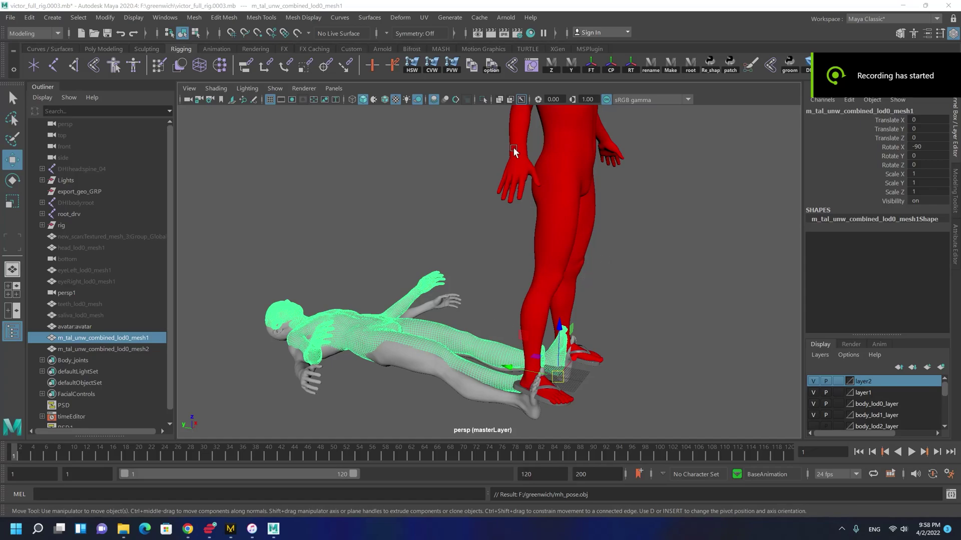
# Compare the rotated MetaHuman pose mesh and the reshaped mesh copy from several angles, selecting them together and individually
pyautogui.moveTo(540, 179); pyautogui.dragTo(514, 148, button='right')
pyautogui.keyDown('alt'); pyautogui.moveTo(554, 190); pyautogui.dragTo(532, 197); pyautogui.keyUp('alt')
pyautogui.keyDown('alt'); pyautogui.moveTo(533, 197); pyautogui.dragTo(311, 172, button='right'); pyautogui.keyUp('alt')
pyautogui.keyDown('alt'); pyautogui.moveTo(311, 173); pyautogui.dragTo(372, 368); pyautogui.keyUp('alt')
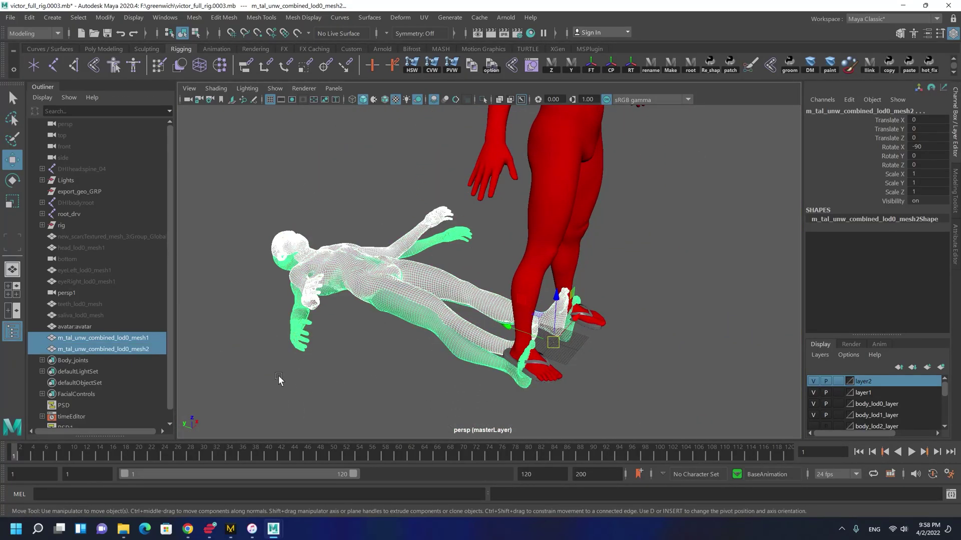
pyautogui.keyDown('alt'); pyautogui.moveTo(320, 313); pyautogui.dragTo(371, 306); pyautogui.keyUp('alt')
pyautogui.keyDown('alt'); pyautogui.moveTo(315, 231); pyautogui.dragTo(334, 220, button='middle'); pyautogui.keyUp('alt')
pyautogui.keyDown('alt'); pyautogui.moveTo(334, 220); pyautogui.dragTo(400, 362, button='right'); pyautogui.keyUp('alt')
pyautogui.click(424, 317)
pyautogui.keyDown('alt'); pyautogui.moveTo(507, 373); pyautogui.dragTo(378, 311, button='right'); pyautogui.keyUp('alt')
pyautogui.keyDown('alt'); pyautogui.moveTo(377, 311); pyautogui.dragTo(378, 348); pyautogui.keyUp('alt')
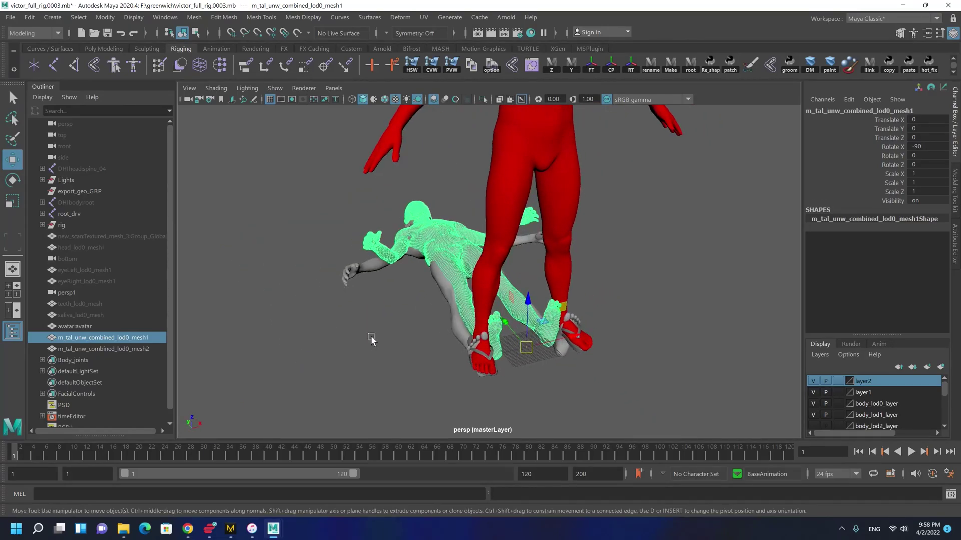
pyautogui.keyDown('alt'); pyautogui.moveTo(377, 348); pyautogui.dragTo(392, 323, button='right'); pyautogui.keyUp('alt')
pyautogui.keyDown('alt'); pyautogui.moveTo(365, 341); pyautogui.dragTo(362, 243); pyautogui.keyUp('alt')
pyautogui.click(369, 325)
pyautogui.click(440, 324)
pyautogui.keyDown('alt'); pyautogui.moveTo(273, 278); pyautogui.dragTo(364, 343); pyautogui.keyUp('alt')
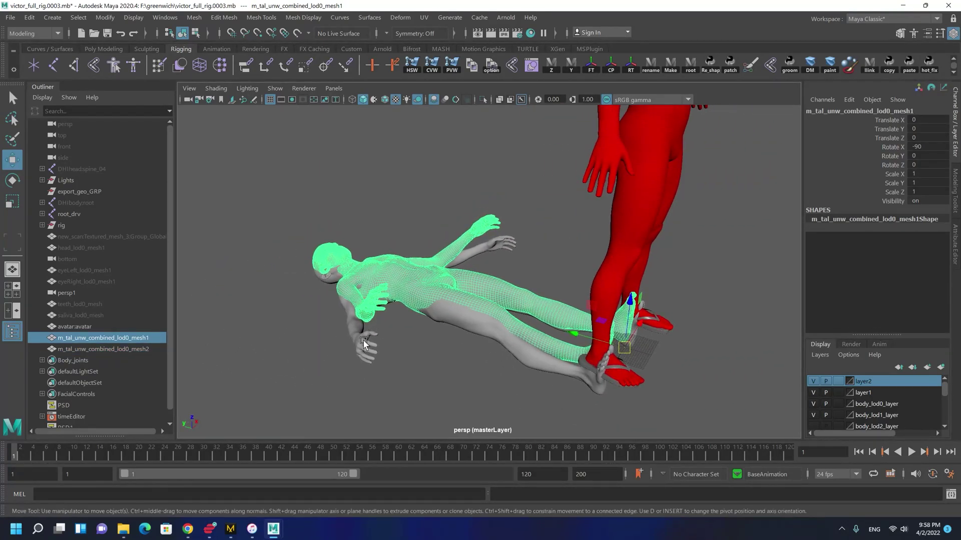
pyautogui.keyDown('alt'); pyautogui.moveTo(364, 344); pyautogui.dragTo(341, 336, button='middle'); pyautogui.keyUp('alt')
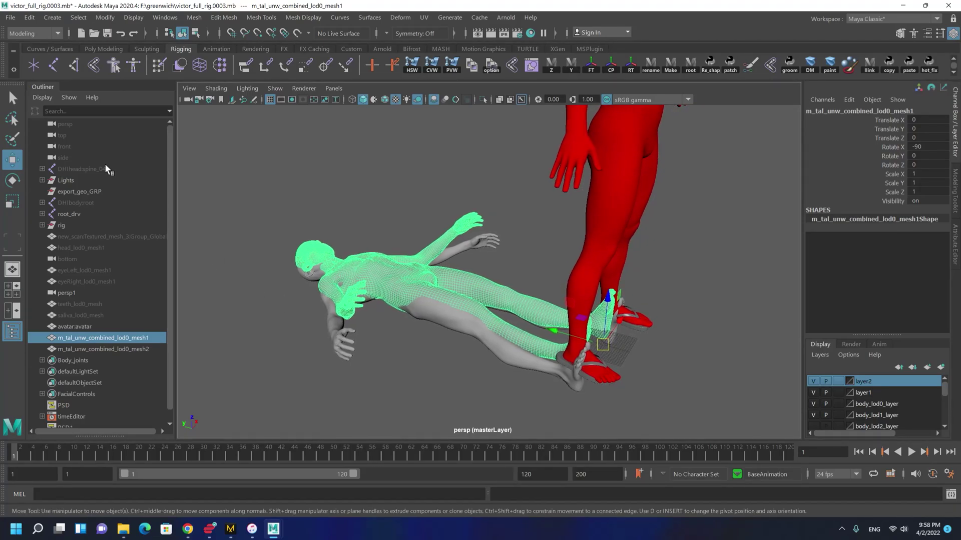
# Export m_tal_unw_combined_lod0_mesh1 as an OBJ, overwriting mh_pose.obj in the greenwich folder
pyautogui.click(10, 17)
pyautogui.click(53, 164)
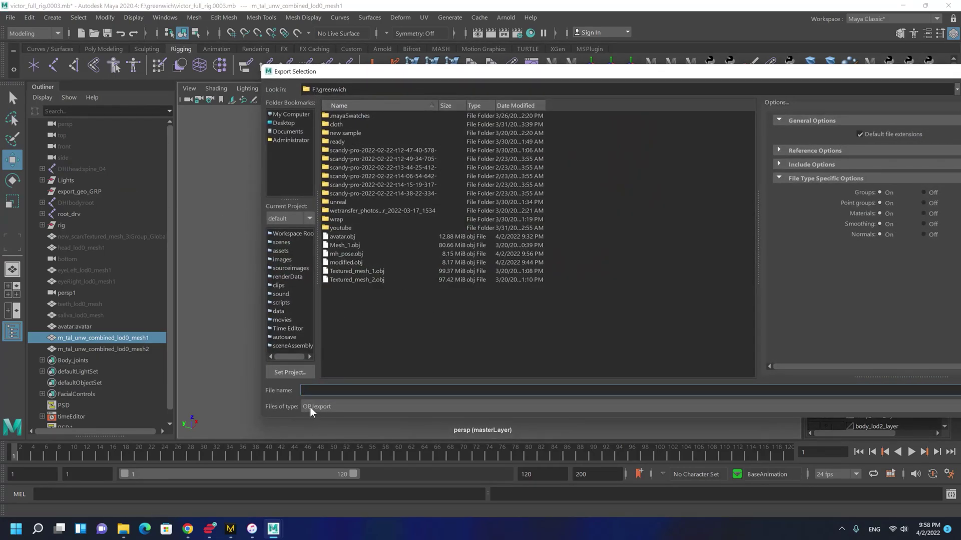
pyautogui.doubleClick(349, 252)
pyautogui.click(616, 260)
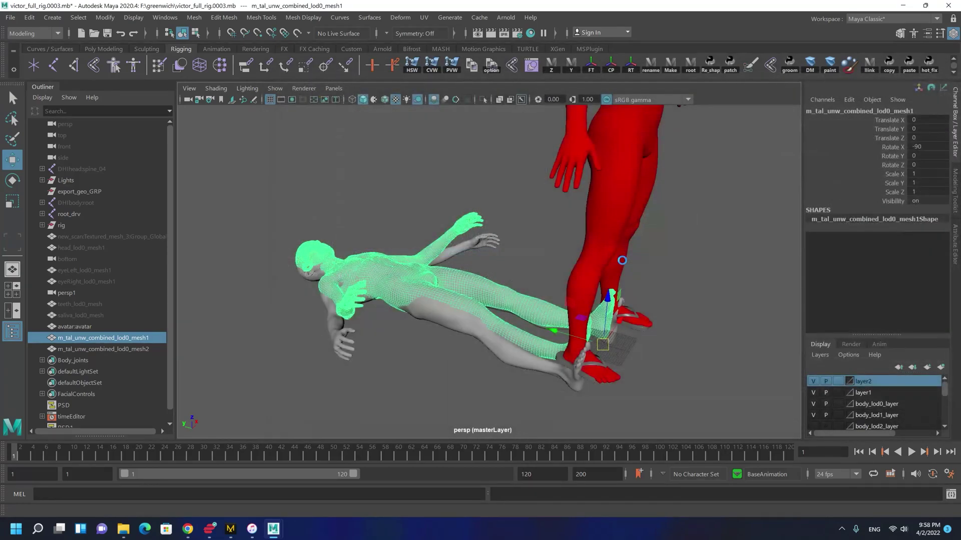
# Select m_tal_unw_combined_lod0_mesh2, export it as an OBJ over modified.obj, and clear the selection
pyautogui.click(501, 353)
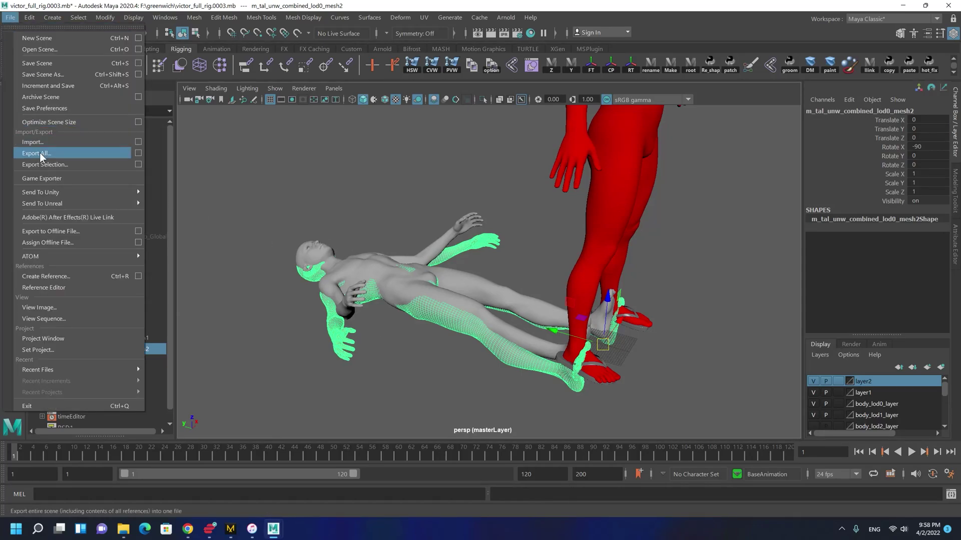
pyautogui.click(40, 164)
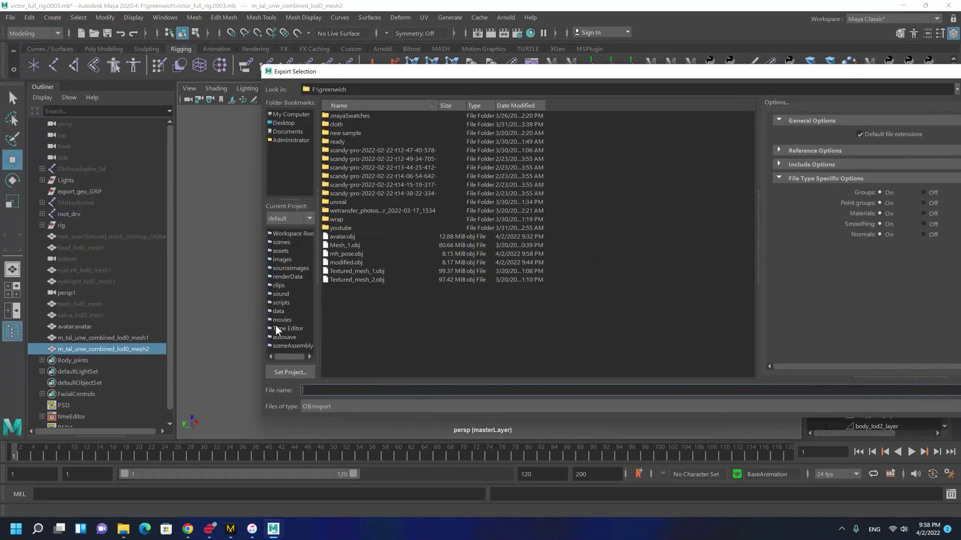
pyautogui.doubleClick(347, 264)
pyautogui.click(611, 259)
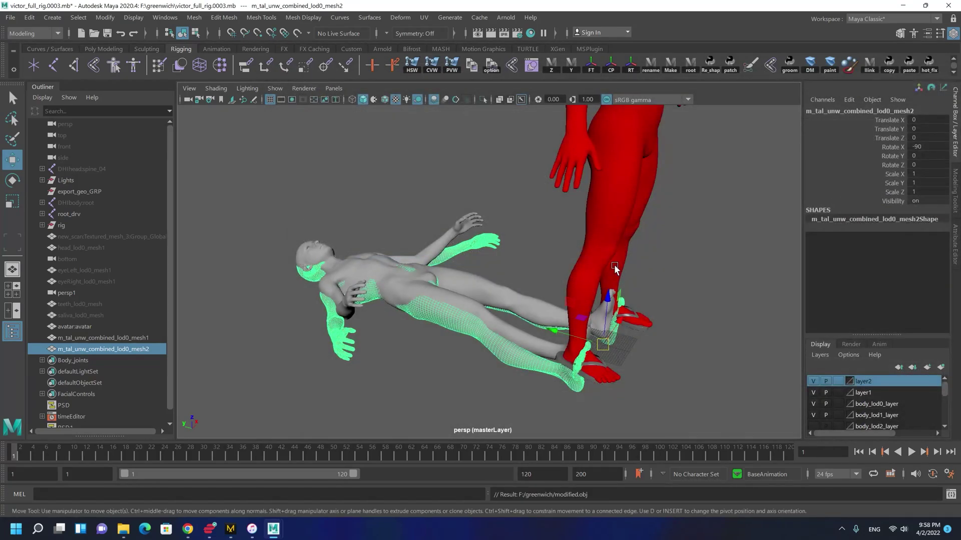
pyautogui.keyDown('alt'); pyautogui.moveTo(617, 265); pyautogui.dragTo(546, 297, button='middle'); pyautogui.keyUp('alt')
pyautogui.click(674, 336)
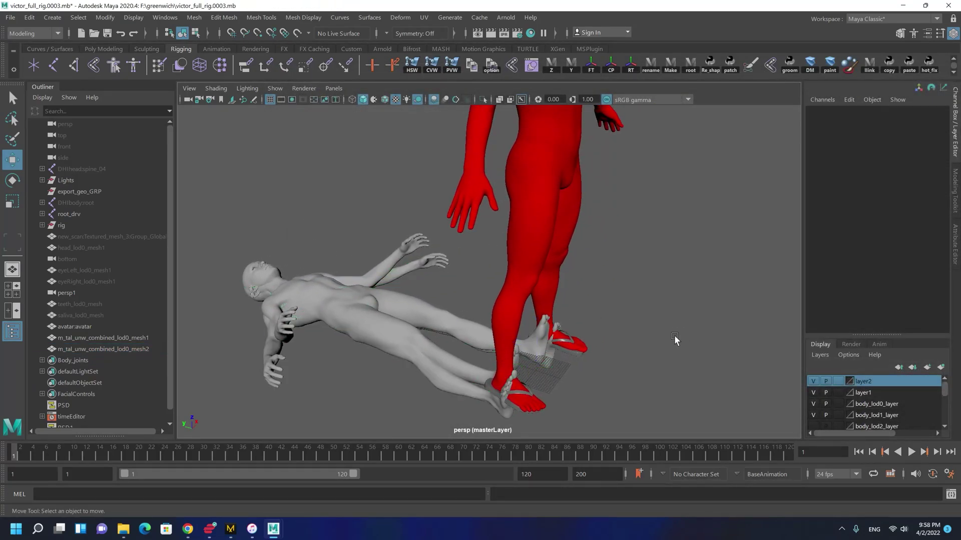
# Switch to Marvelous Designer, import modified.obj from the greenwich folder as the avatar, and turn the 3D view to the outfit's front
pyautogui.click(230, 529)
pyautogui.click(28, 9)
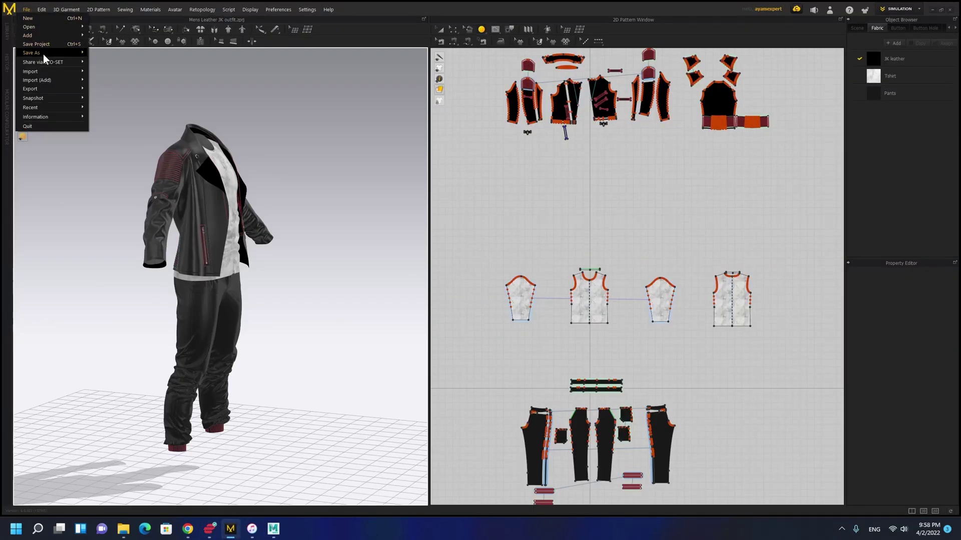
pyautogui.moveTo(44, 70)
pyautogui.click(114, 72)
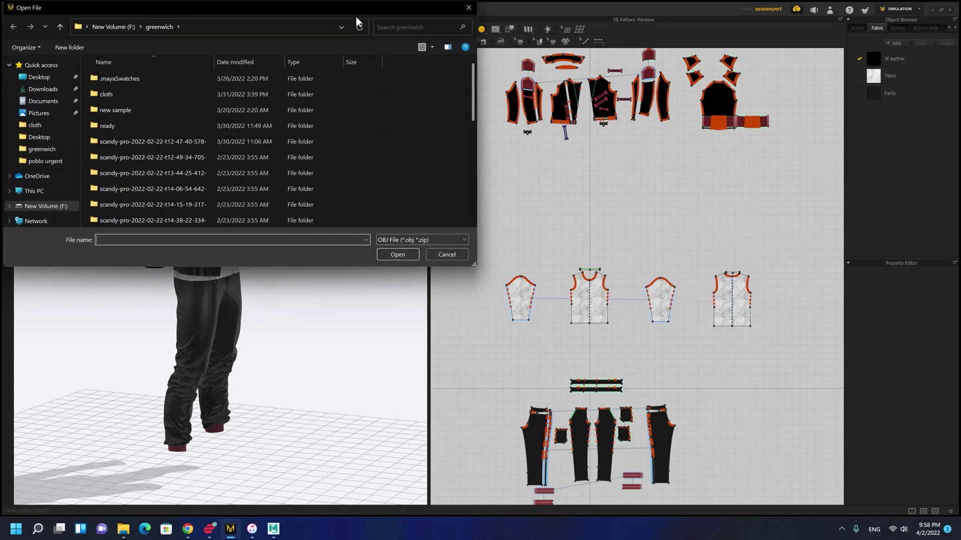
pyautogui.moveTo(344, 14); pyautogui.dragTo(431, 36)
pyautogui.scroll(-5, 407, 183)
pyautogui.scroll(-2, 400, 184)
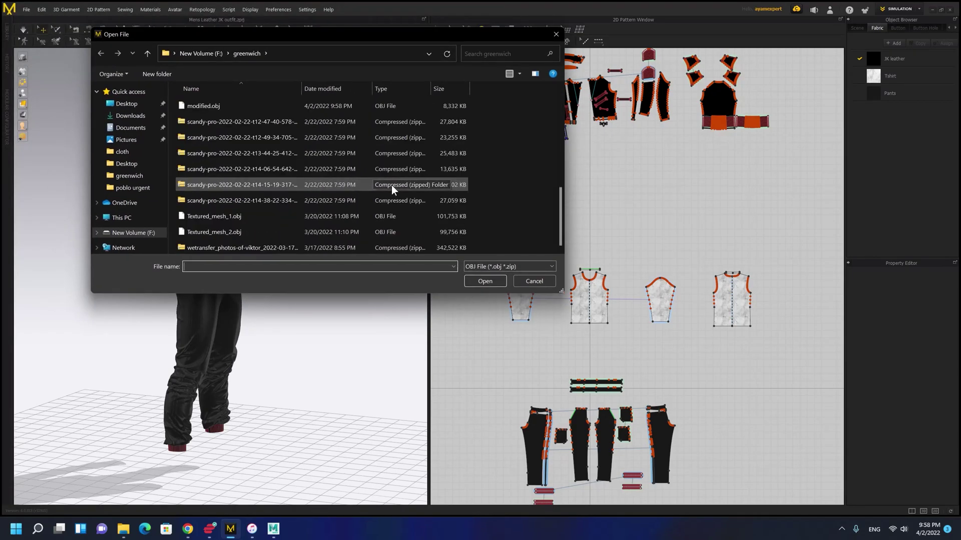
pyautogui.scroll(1, 300, 173)
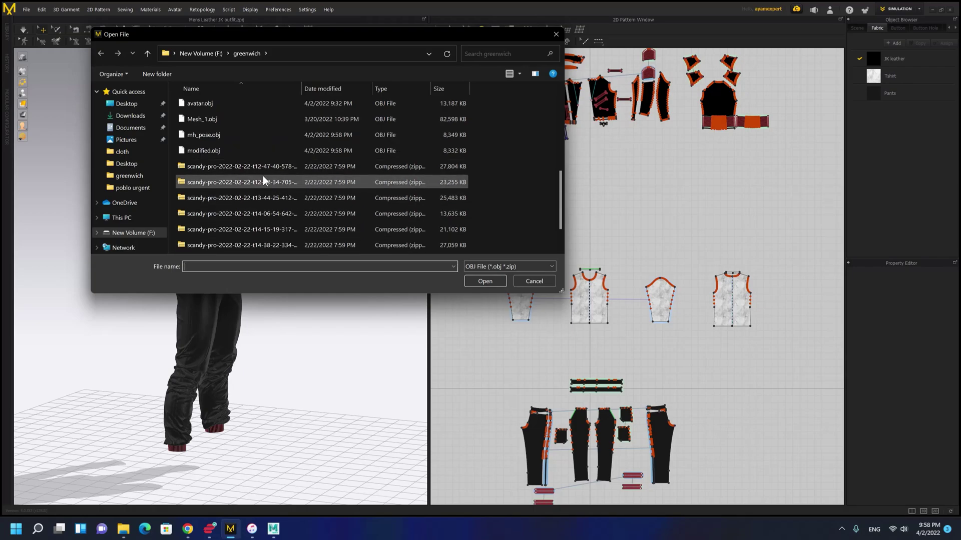
pyautogui.click(226, 150)
pyautogui.click(484, 281)
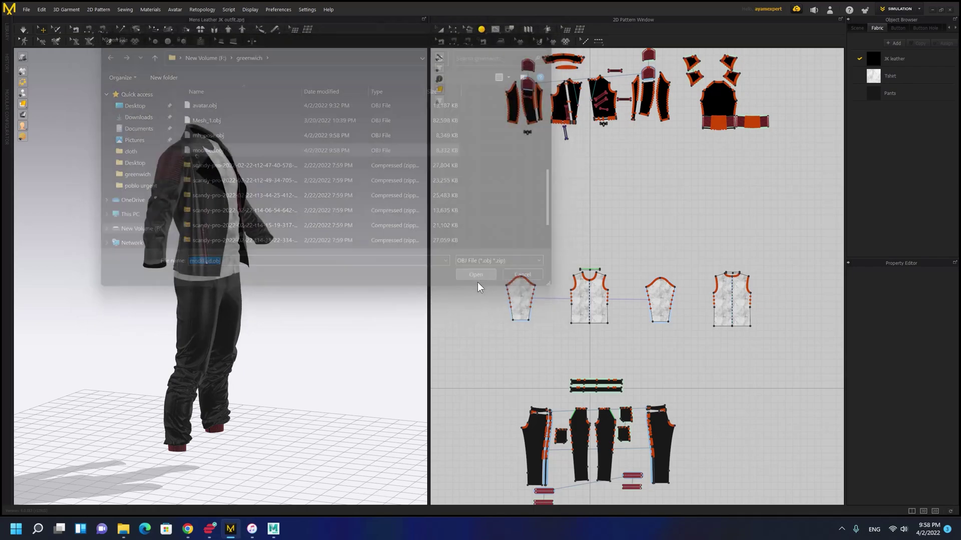
pyautogui.click(493, 345)
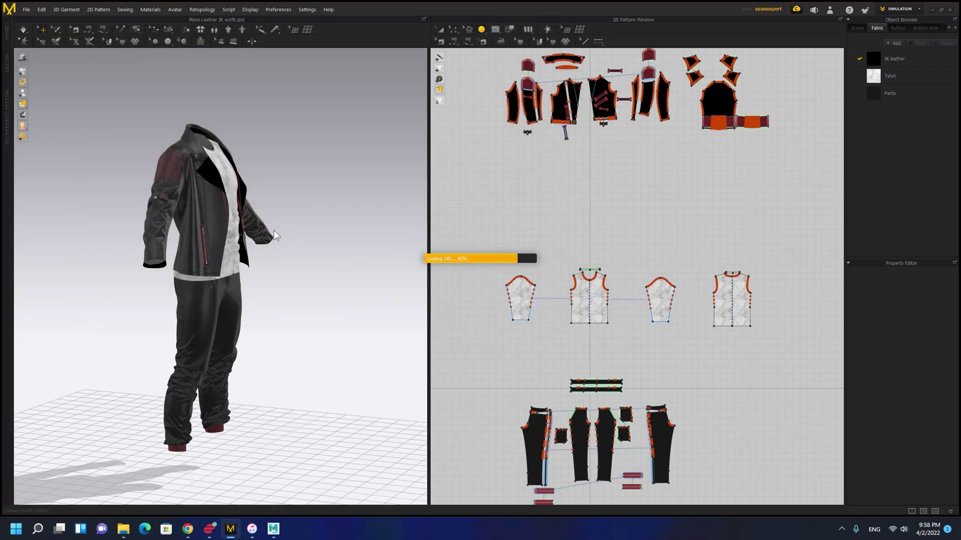
pyautogui.moveTo(274, 231); pyautogui.dragTo(212, 215, button='right')
pyautogui.moveTo(212, 215); pyautogui.dragTo(212, 231, button='middle')
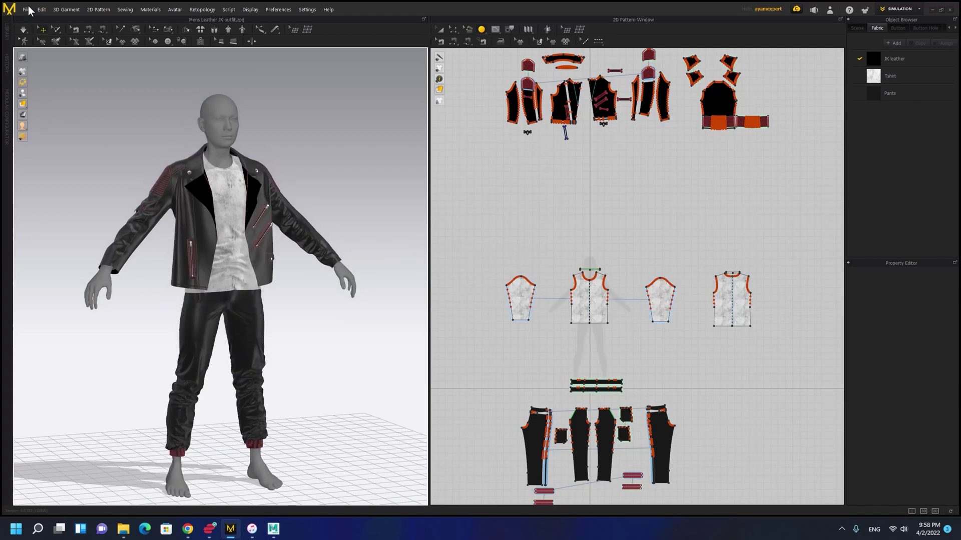
# Import mh_pose.obj from the greenwich folder with the object type set to Morph Target
pyautogui.click(28, 8)
pyautogui.moveTo(44, 74)
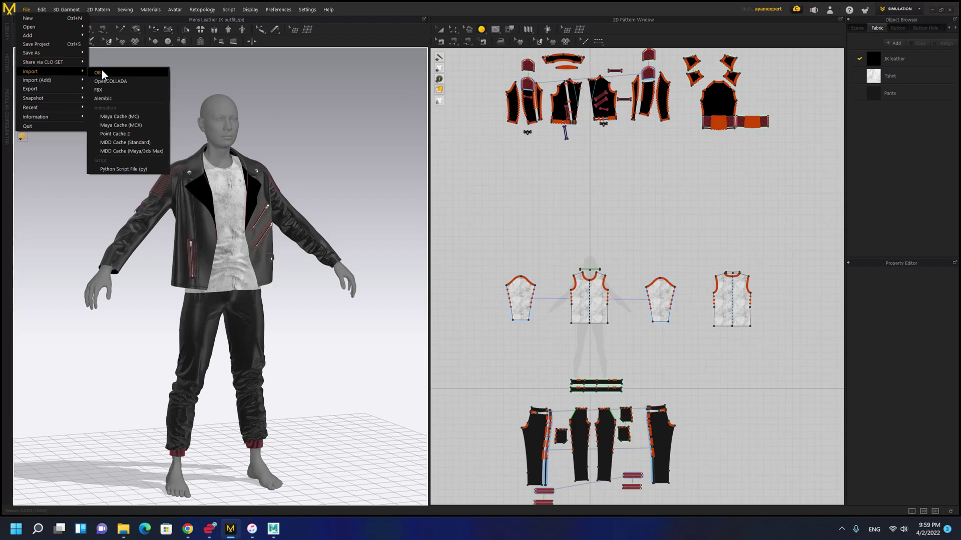
pyautogui.click(108, 71)
pyautogui.click(215, 184)
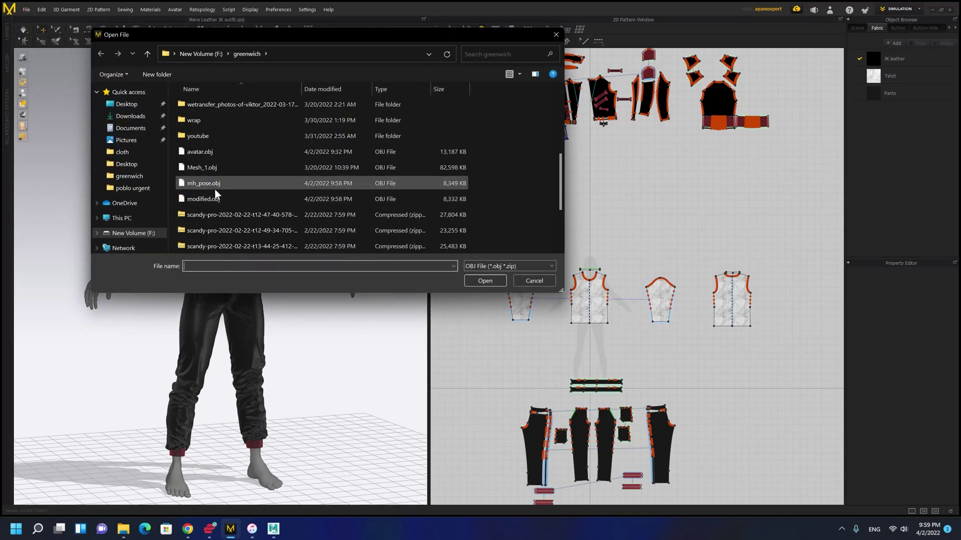
pyautogui.click(485, 281)
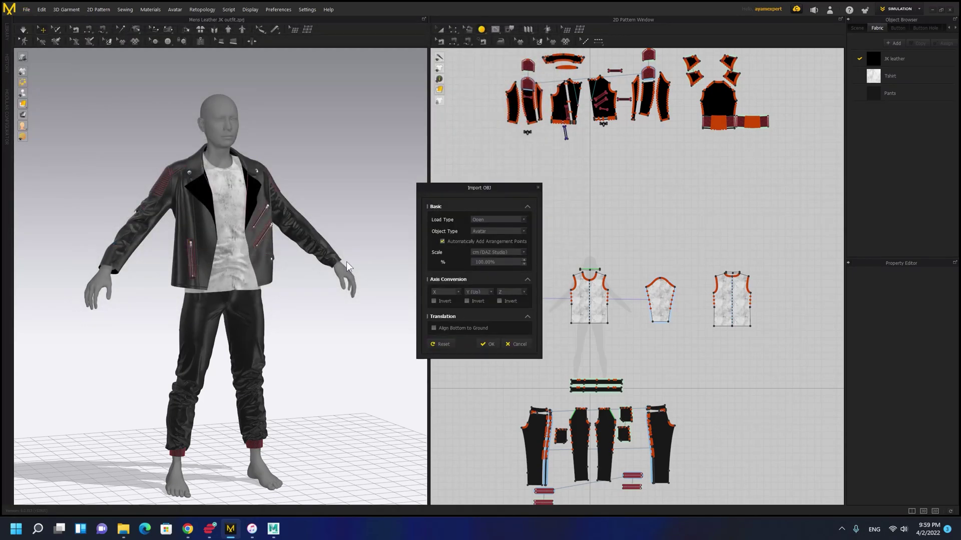
pyautogui.click(507, 231)
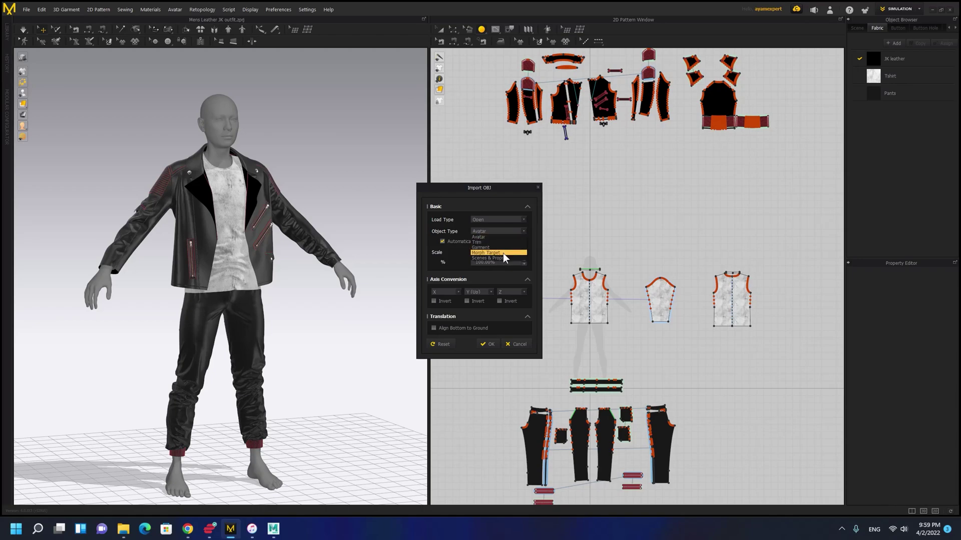
pyautogui.click(503, 253)
pyautogui.moveTo(478, 202); pyautogui.dragTo(556, 182)
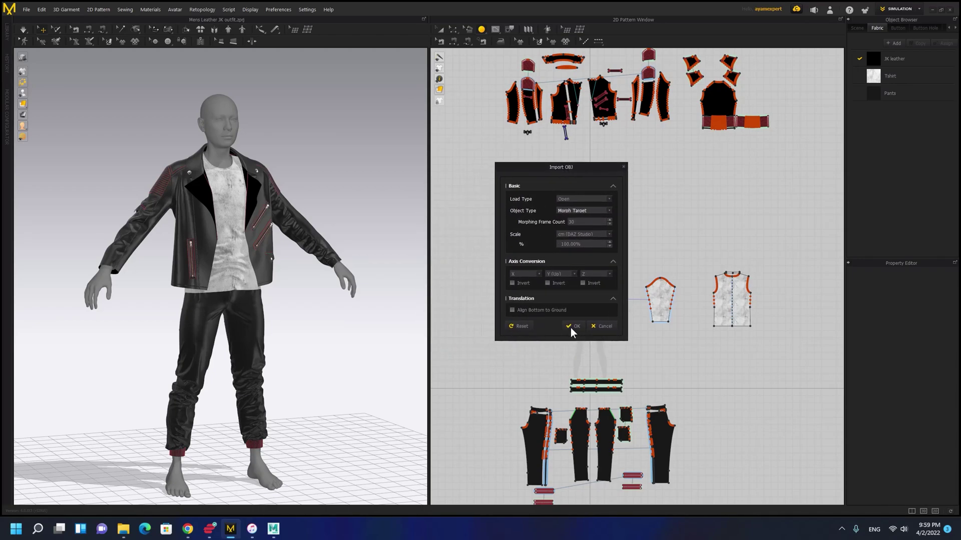
pyautogui.click(573, 327)
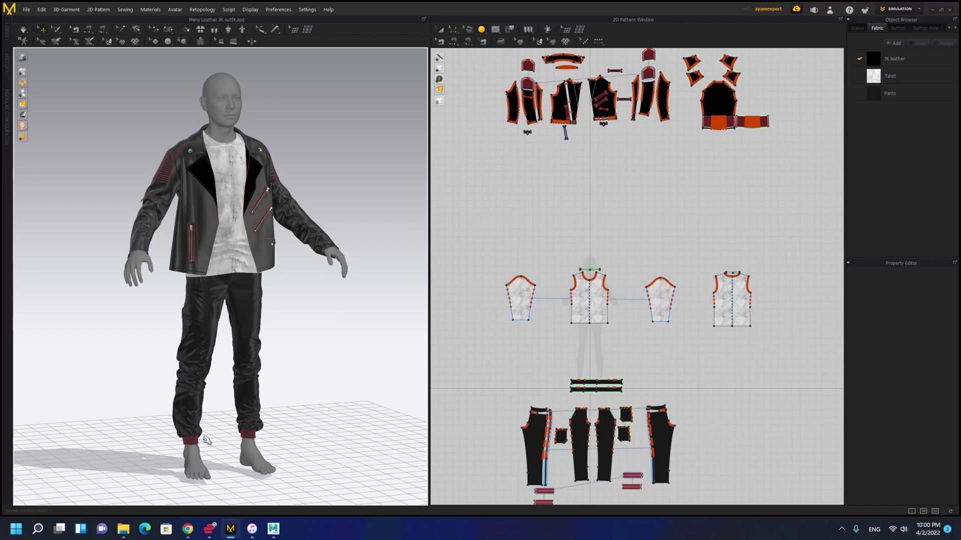
# Examine how the outfit fits the morphed avatar, inspecting the trousers and ankle cuffs up close from several angles
pyautogui.moveTo(150, 250); pyautogui.dragTo(196, 244, button='right')
pyautogui.moveTo(150, 220); pyautogui.dragTo(208, 278, button='middle')
pyautogui.scroll(3, 208, 277)
pyautogui.scroll(5, 208, 277)
pyautogui.moveTo(217, 305); pyautogui.dragTo(197, 266, button='right')
pyautogui.moveTo(208, 275); pyautogui.dragTo(275, 321, button='middle')
pyautogui.moveTo(179, 243); pyautogui.dragTo(180, 279, button='right')
pyautogui.scroll(-5, 356, 317)
pyautogui.moveTo(356, 316); pyautogui.dragTo(189, 273, button='right')
pyautogui.scroll(-8, 221, 275)
pyautogui.scroll(6, 221, 290)
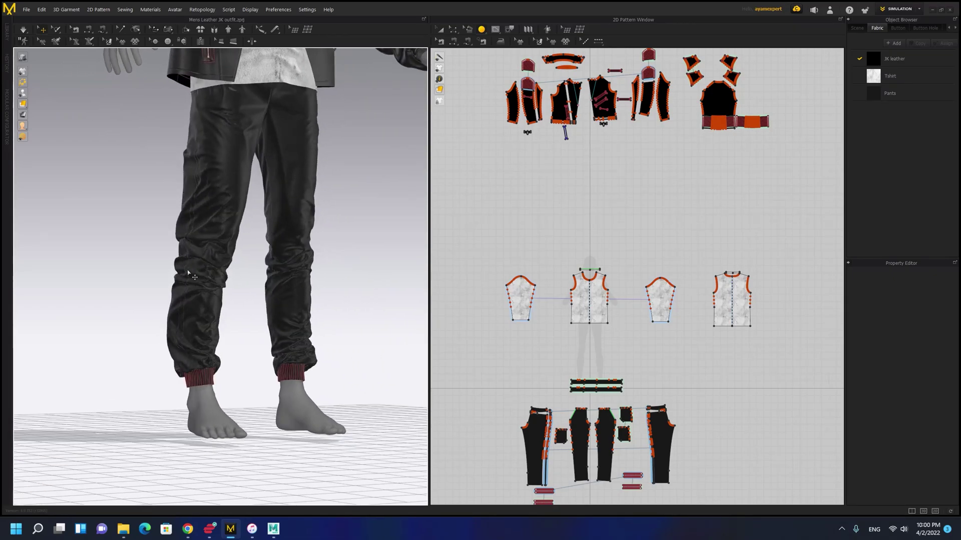
# Inspect the avatar's head and the leather jacket from the front and side, checking the fit around the arms
pyautogui.moveTo(193, 200); pyautogui.dragTo(198, 411, button='middle')
pyautogui.moveTo(200, 251); pyautogui.dragTo(254, 242, button='right')
pyautogui.moveTo(253, 242); pyautogui.dragTo(243, 443, button='middle')
pyautogui.scroll(6, 230, 215)
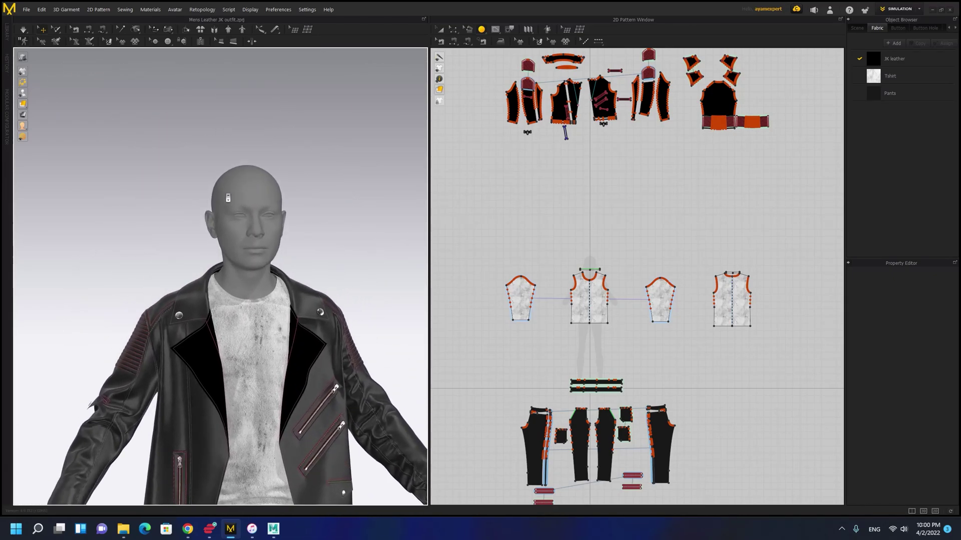
pyautogui.moveTo(231, 226); pyautogui.dragTo(28, 238, button='right')
pyautogui.scroll(-5, 226, 245)
pyautogui.moveTo(229, 283); pyautogui.dragTo(111, 290, button='right')
pyautogui.moveTo(281, 388); pyautogui.dragTo(310, 243, button='middle')
pyautogui.moveTo(316, 248); pyautogui.dragTo(265, 247, button='right')
pyautogui.moveTo(175, 256); pyautogui.dragTo(155, 260, button='right')
pyautogui.moveTo(117, 89); pyautogui.dragTo(134, 115, button='middle')
pyautogui.moveTo(180, 210); pyautogui.dragTo(190, 165, button='right')
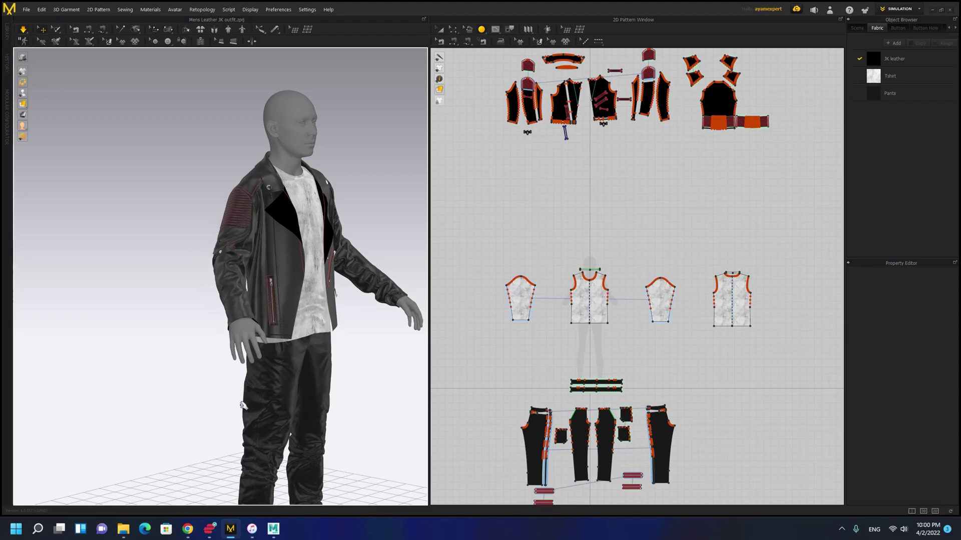
# Review the draping of the jacket, T-shirt and trousers from opposite sides, finishing with the front view
pyautogui.moveTo(287, 415); pyautogui.dragTo(284, 414, button='right')
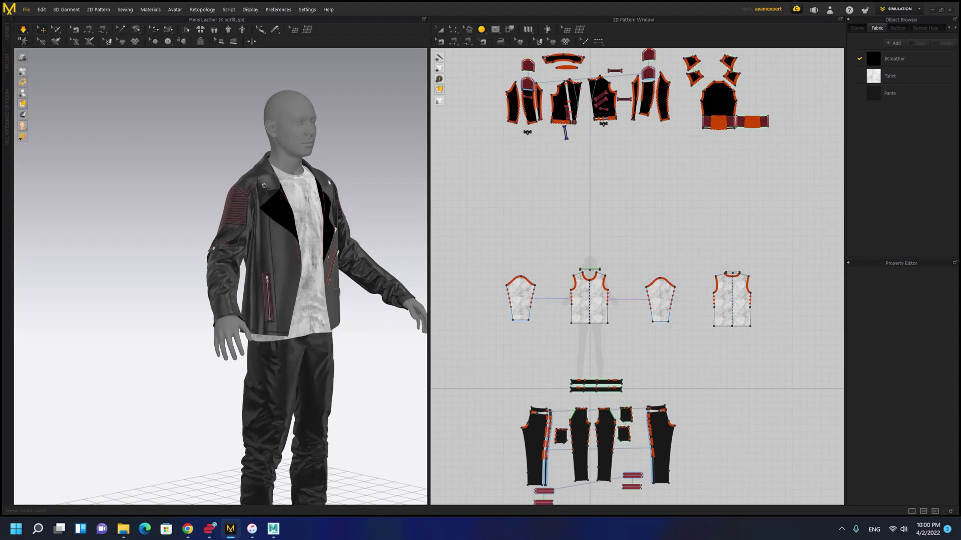
pyautogui.moveTo(273, 215); pyautogui.dragTo(235, 305, button='right')
pyautogui.scroll(6, 280, 256)
pyautogui.moveTo(316, 247); pyautogui.dragTo(82, 398, button='middle')
pyautogui.moveTo(320, 332); pyautogui.dragTo(218, 341, button='right')
pyautogui.moveTo(218, 342); pyautogui.dragTo(245, 299, button='middle')
pyautogui.scroll(-3, 288, 361)
pyautogui.moveTo(287, 356); pyautogui.dragTo(211, 320, button='right')
pyautogui.moveTo(211, 316); pyautogui.dragTo(285, 145, button='middle')
pyautogui.scroll(2, 273, 210)
pyautogui.press('2')
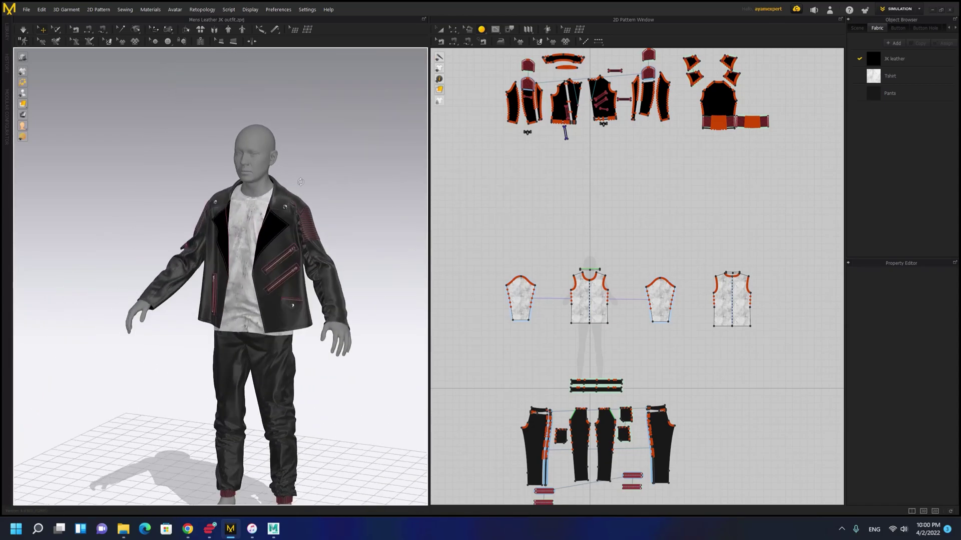
# Compare the jacket front at close and full-body distance, and check the overall 2D pattern layout
pyautogui.scroll(3, 310, 175)
pyautogui.scroll(-2, 260, 263)
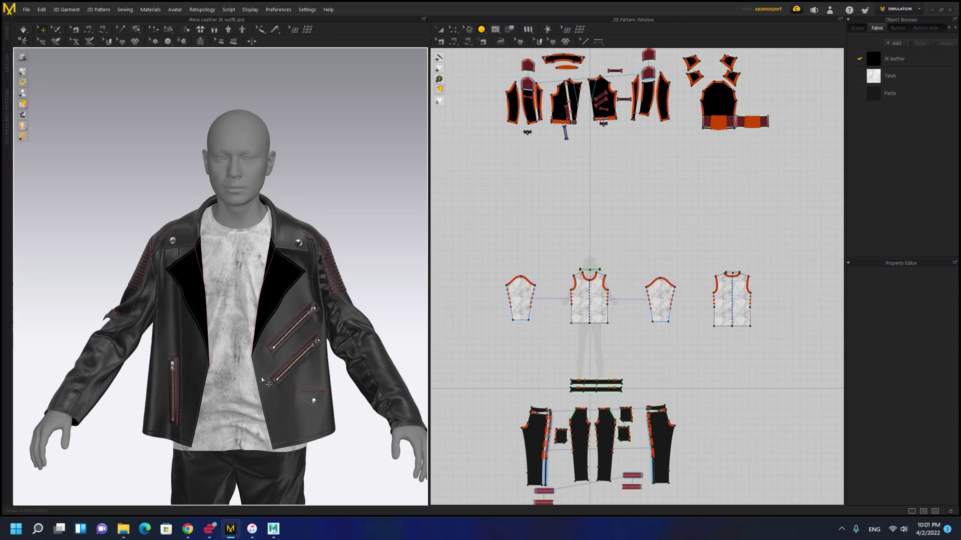
pyautogui.moveTo(284, 292); pyautogui.dragTo(273, 300, button='middle')
pyautogui.scroll(2, 287, 303)
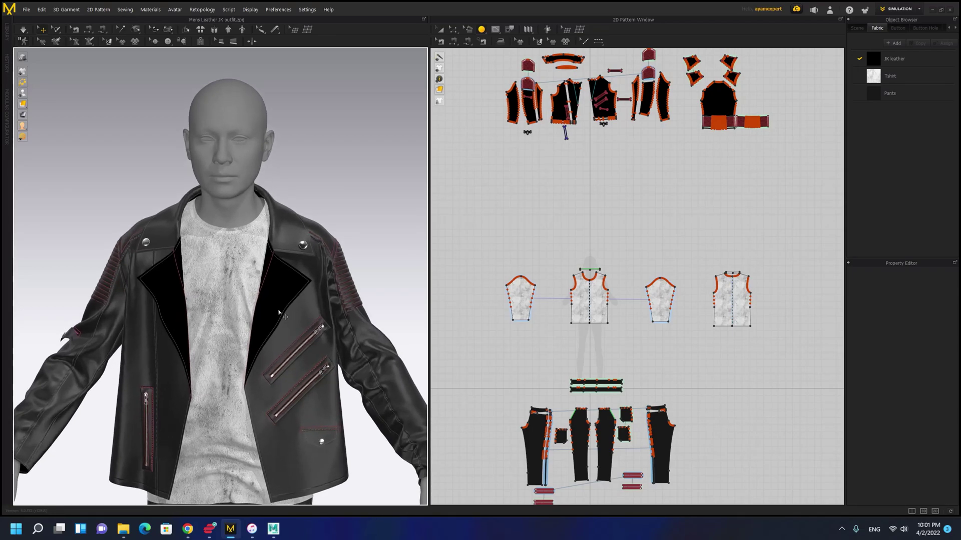
pyautogui.scroll(-5, 223, 349)
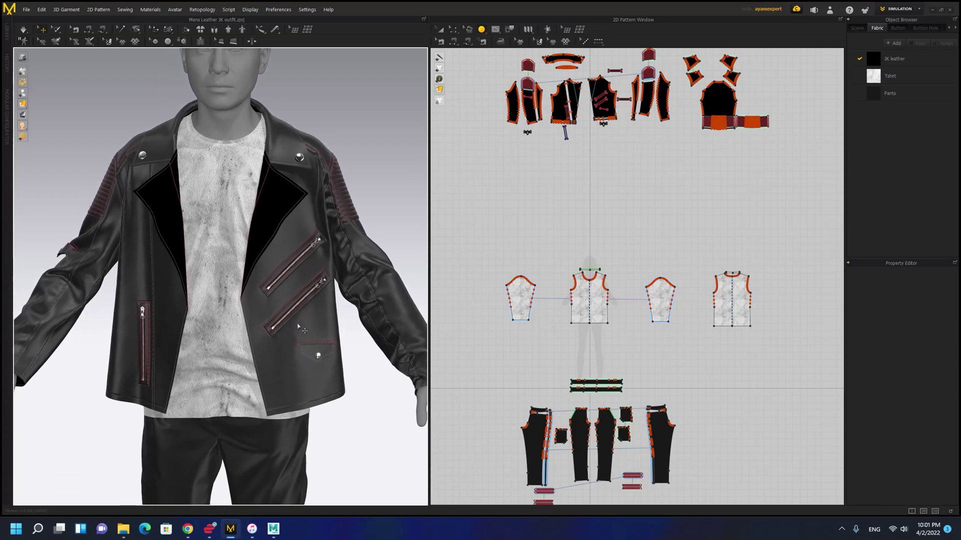
pyautogui.scroll(2, 223, 350)
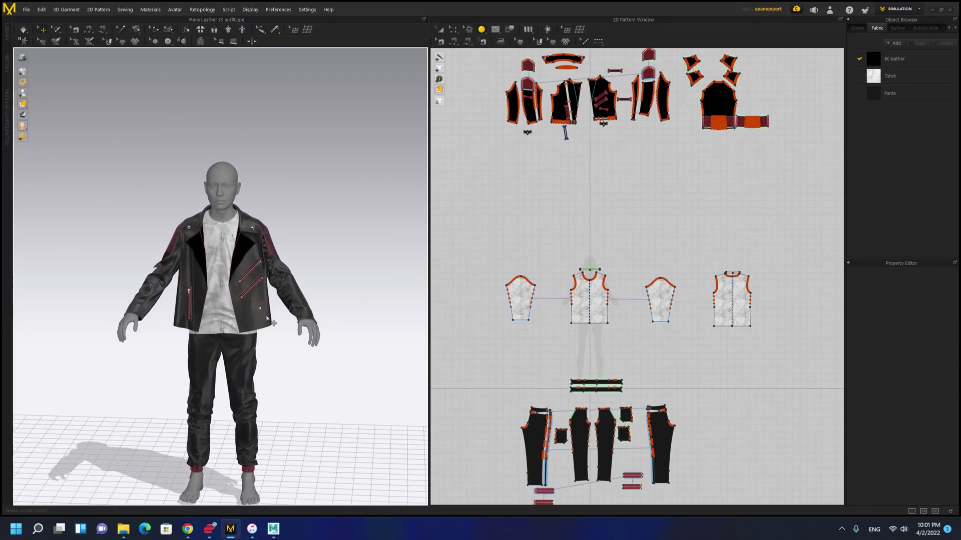
pyautogui.scroll(1, 293, 307)
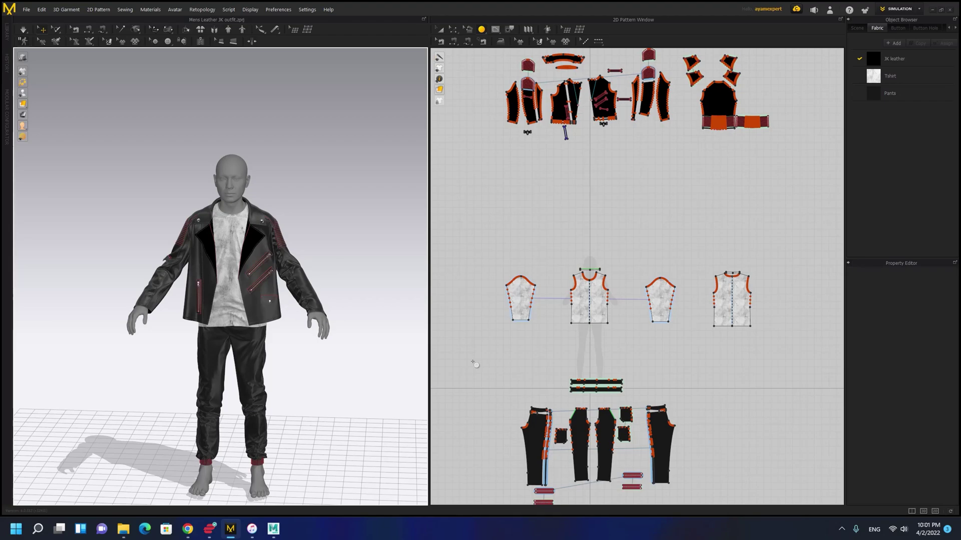
pyautogui.scroll(-2, 642, 223)
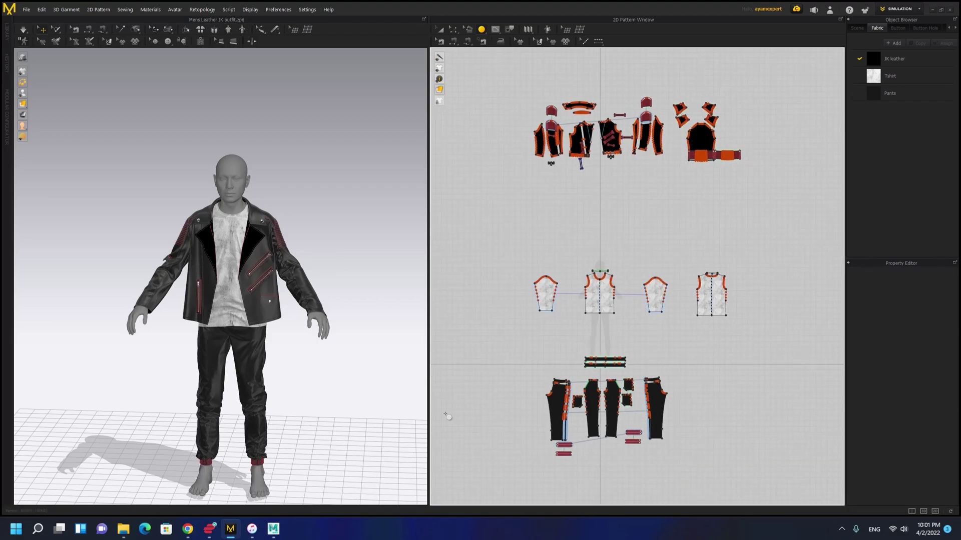
pyautogui.scroll(2, 218, 276)
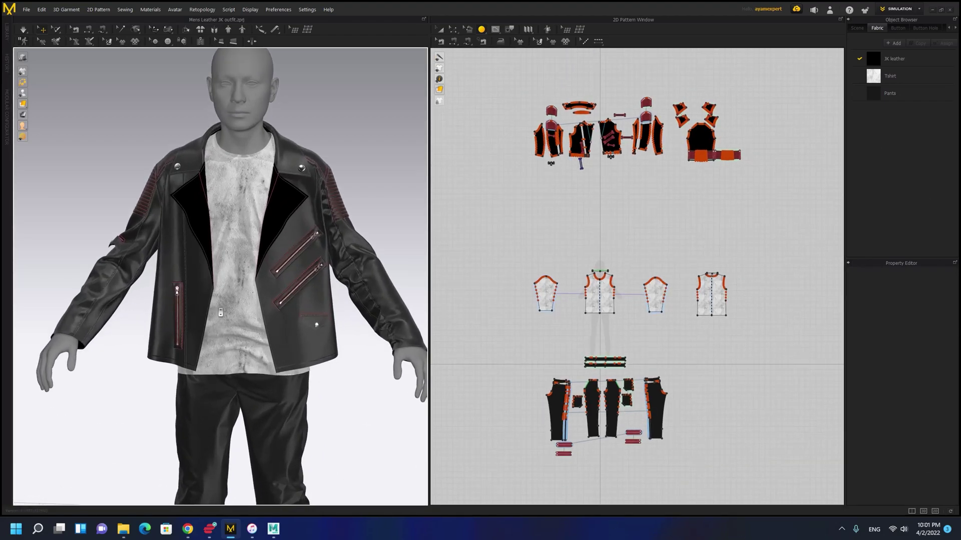
pyautogui.moveTo(183, 299); pyautogui.dragTo(181, 307, button='middle')
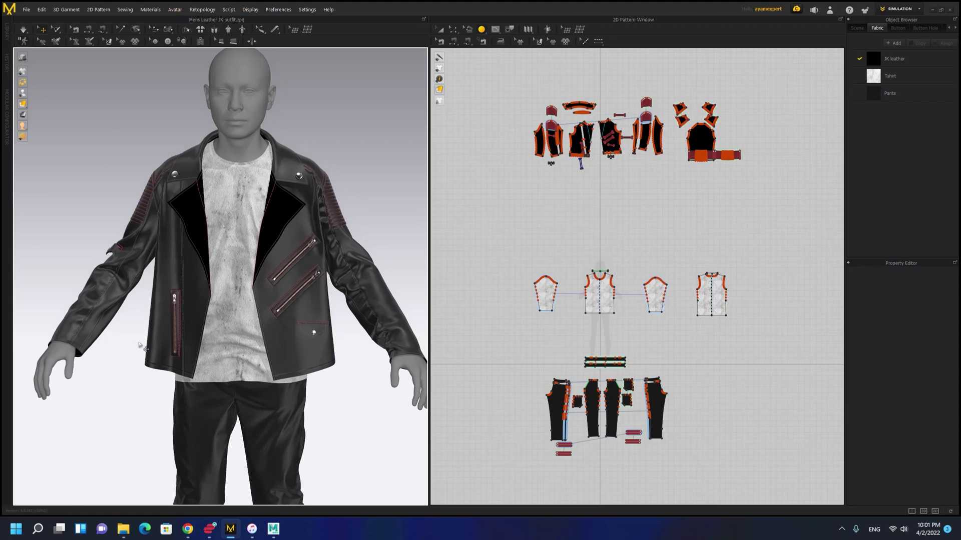
pyautogui.moveTo(242, 294); pyautogui.dragTo(253, 294, button='right')
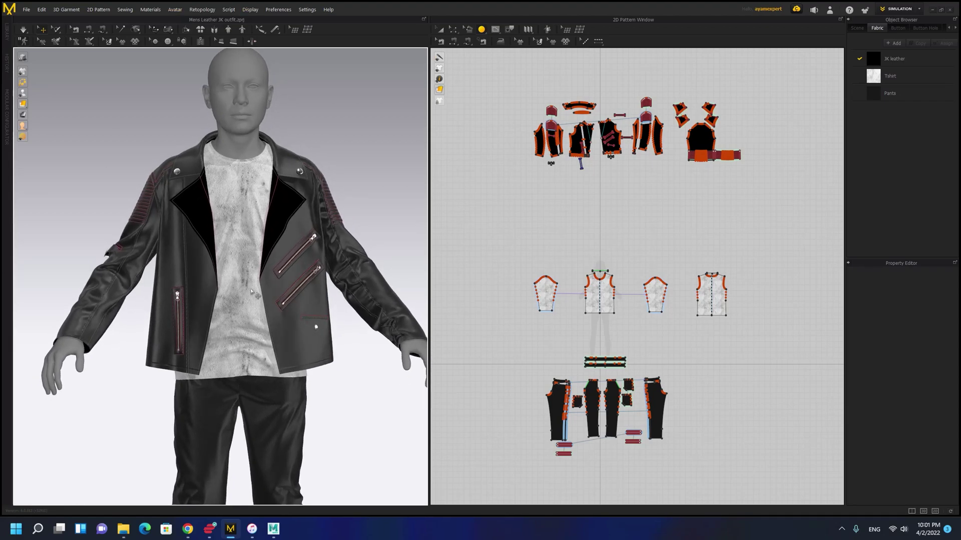
pyautogui.moveTo(252, 294); pyautogui.dragTo(310, 234, button='middle')
pyautogui.scroll(-3, 234, 293)
pyautogui.moveTo(222, 347); pyautogui.dragTo(245, 297, button='right')
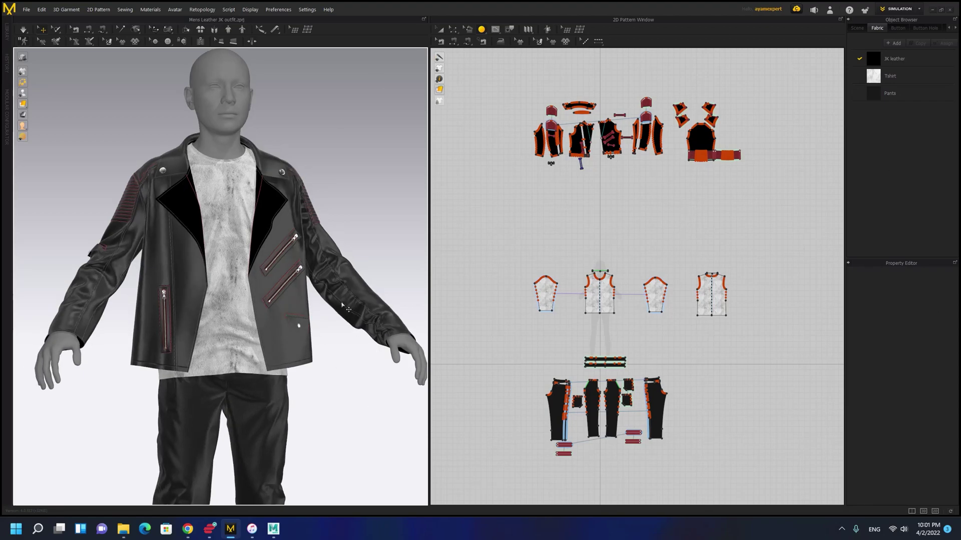
# Look over the whole dressed avatar from head to feet at slightly different angles
pyautogui.moveTo(345, 308); pyautogui.dragTo(343, 259, button='middle')
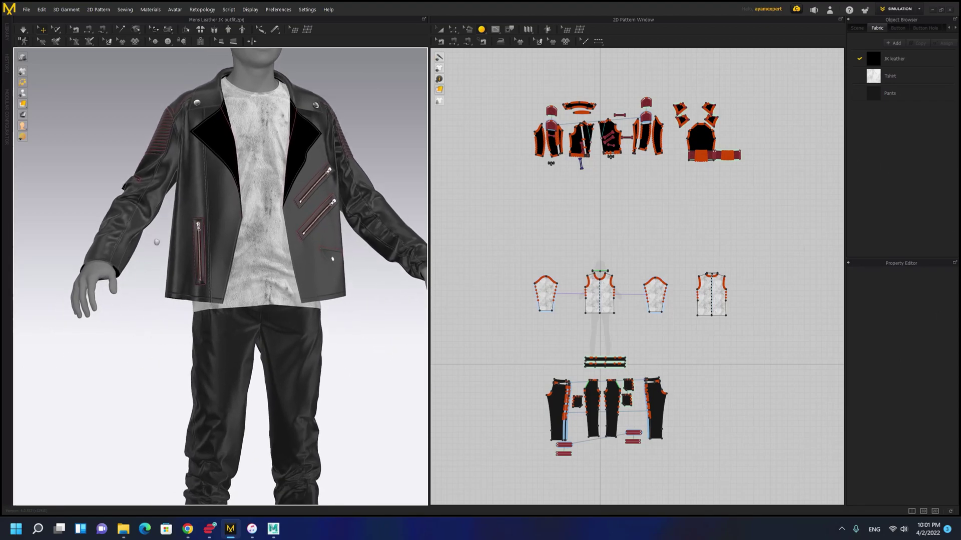
pyautogui.scroll(-5, 155, 238)
pyautogui.moveTo(155, 238); pyautogui.dragTo(167, 263, button='right')
pyautogui.scroll(3, 175, 258)
pyautogui.moveTo(181, 259); pyautogui.dragTo(168, 249, button='middle')
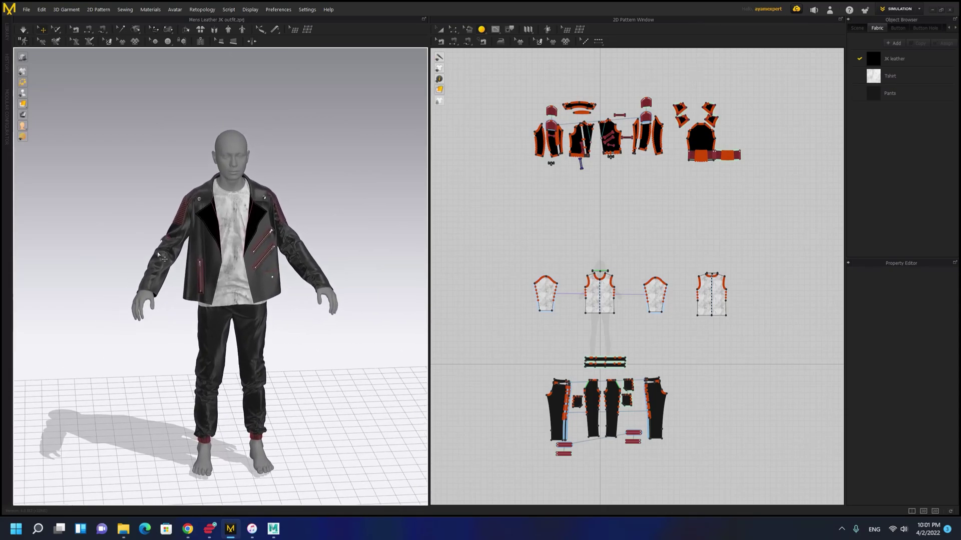
pyautogui.click(170, 250)
pyautogui.moveTo(171, 250); pyautogui.dragTo(172, 373, button='right')
pyautogui.moveTo(184, 351); pyautogui.dragTo(192, 344, button='middle')
pyautogui.click(112, 258)
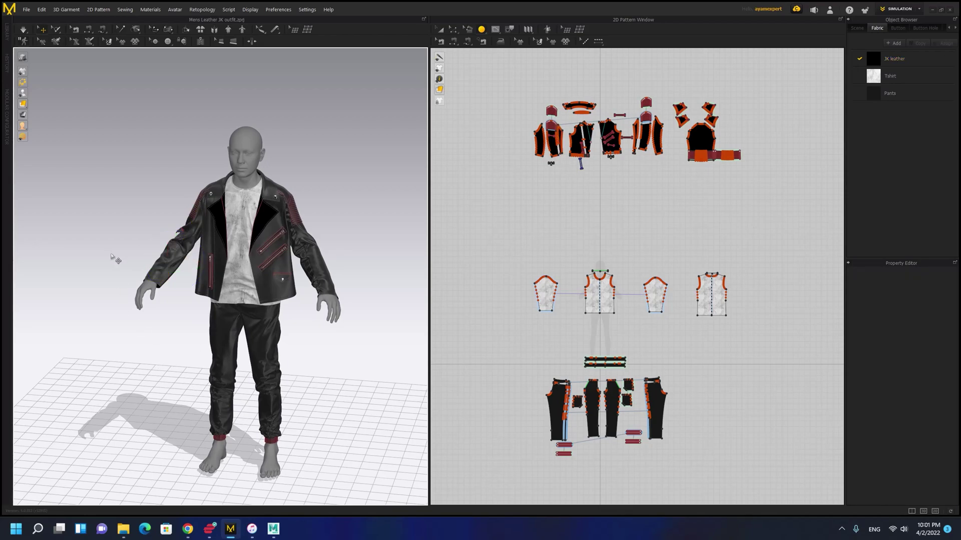
# Inspect the jacket lapels, sleeve and T-shirt up close, continuing down to the trousers' waist and legs
pyautogui.scroll(3, 111, 257)
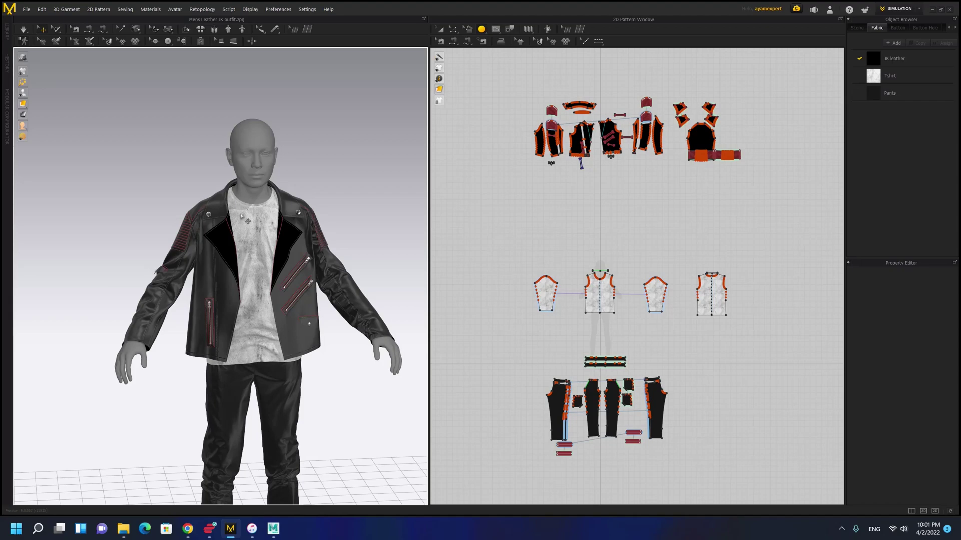
pyautogui.moveTo(240, 220); pyautogui.dragTo(242, 230, button='middle')
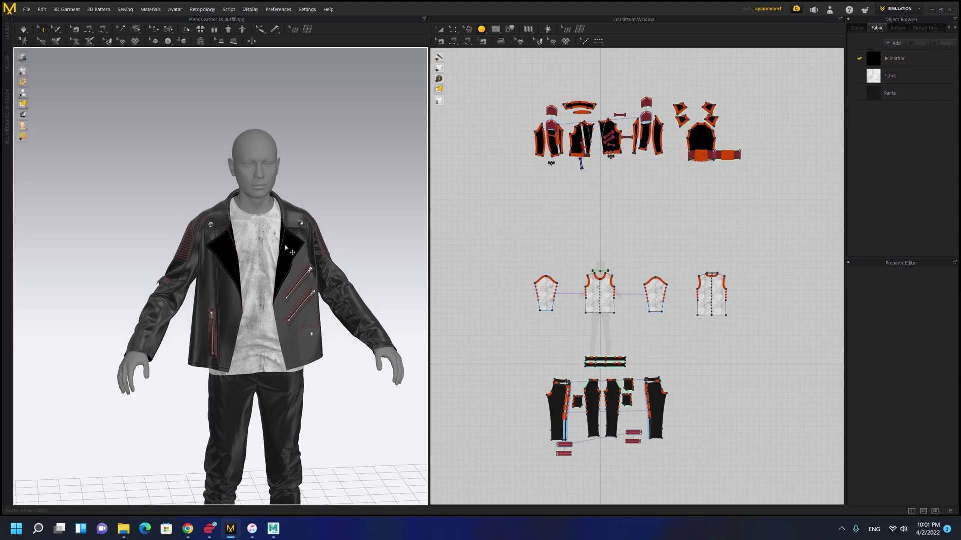
pyautogui.scroll(5, 249, 216)
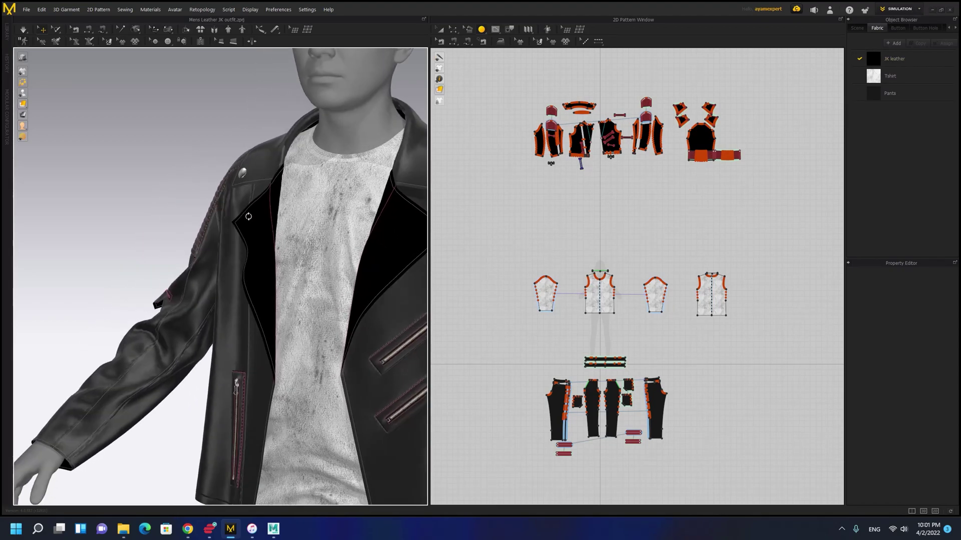
pyautogui.moveTo(248, 216); pyautogui.dragTo(223, 215, button='right')
pyautogui.moveTo(280, 386); pyautogui.dragTo(218, 217, button='middle')
pyautogui.moveTo(349, 404); pyautogui.dragTo(339, 404, button='right')
pyautogui.moveTo(230, 365); pyautogui.dragTo(251, 124, button='middle')
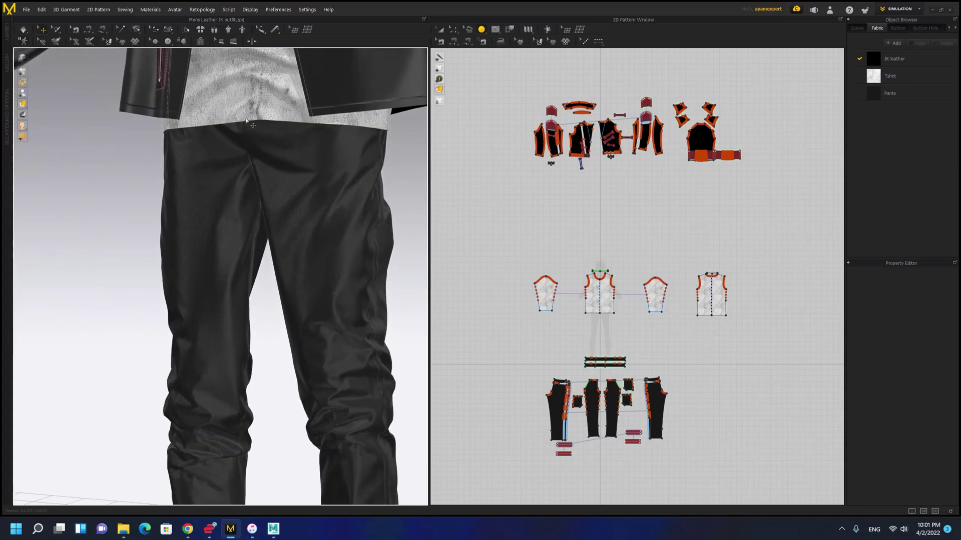
# Look over the trousers on the avatar from the hem of the jacket down to the ankle cuffs
pyautogui.scroll(-3, 269, 281)
pyautogui.moveTo(269, 280); pyautogui.dragTo(245, 275, button='right')
pyautogui.moveTo(242, 275); pyautogui.dragTo(229, 184, button='middle')
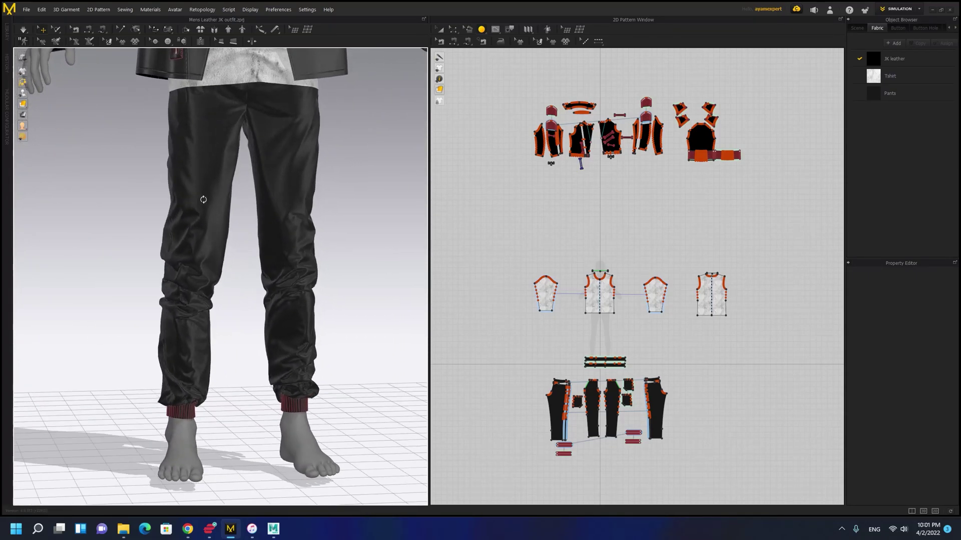
pyautogui.moveTo(203, 199); pyautogui.dragTo(222, 201, button='right')
pyautogui.moveTo(236, 241); pyautogui.dragTo(245, 296, button='middle')
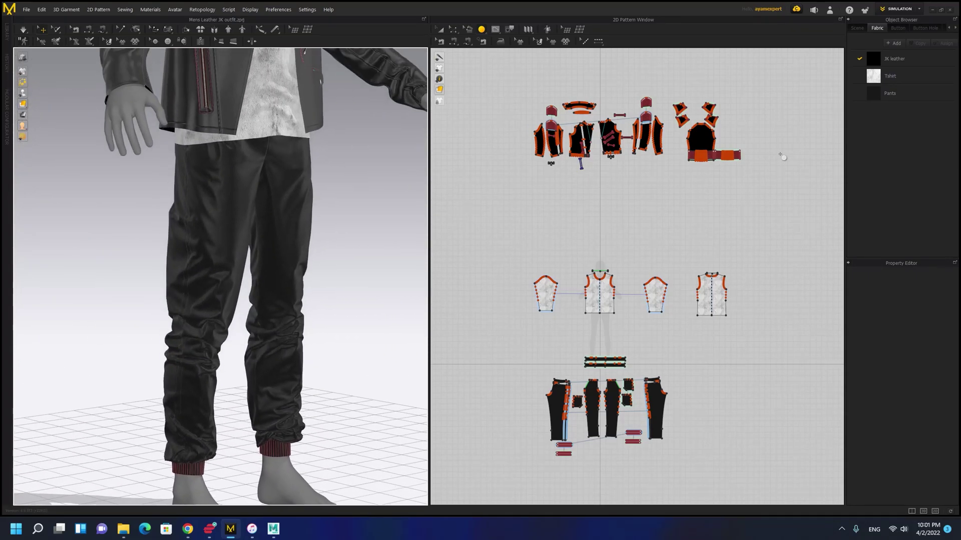
# Switch the workspace mode from Simulation to UV Editor and check the whole UV layout
pyautogui.click(912, 10)
pyautogui.click(892, 64)
pyautogui.scroll(6, 592, 264)
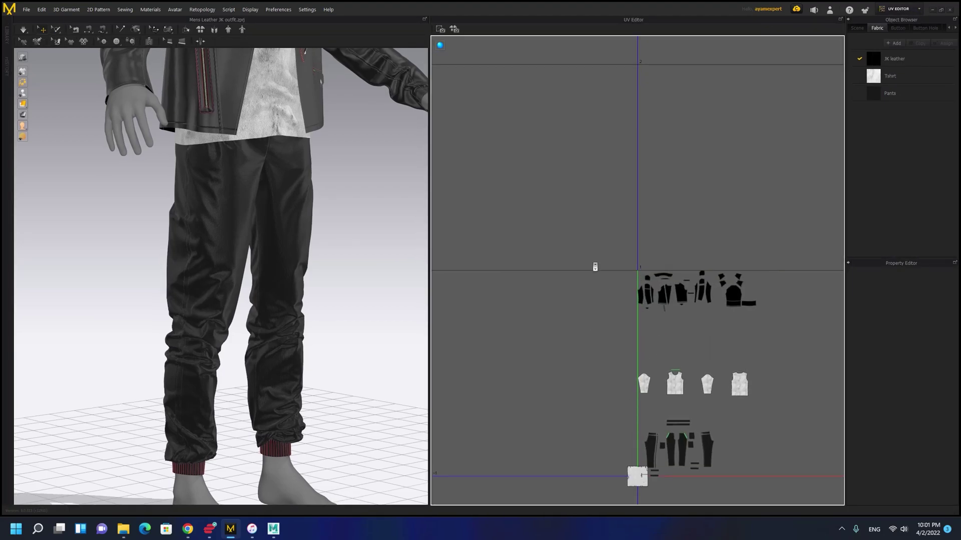
pyautogui.scroll(-3, 675, 345)
pyautogui.moveTo(669, 350); pyautogui.dragTo(661, 81, button='middle')
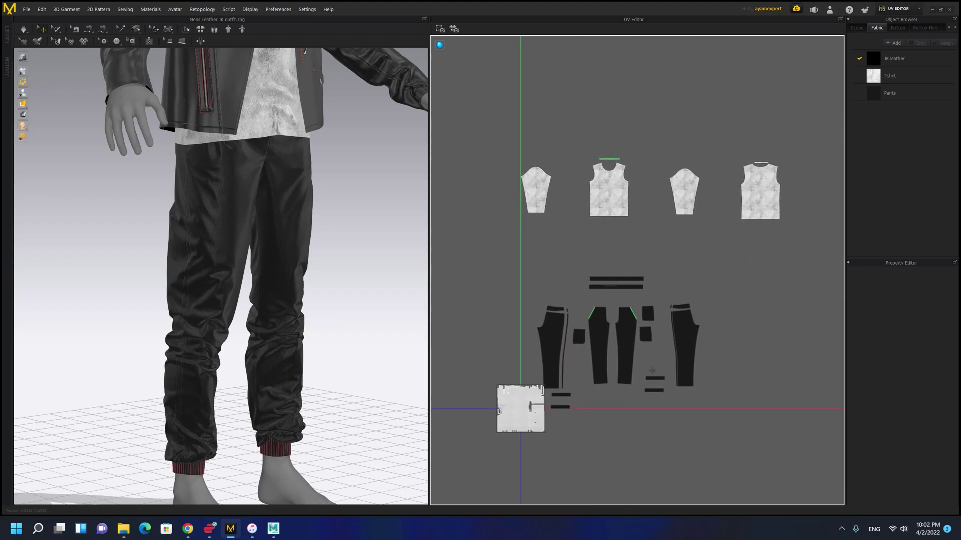
pyautogui.scroll(-5, 603, 342)
pyautogui.moveTo(669, 262); pyautogui.dragTo(664, 299, button='middle')
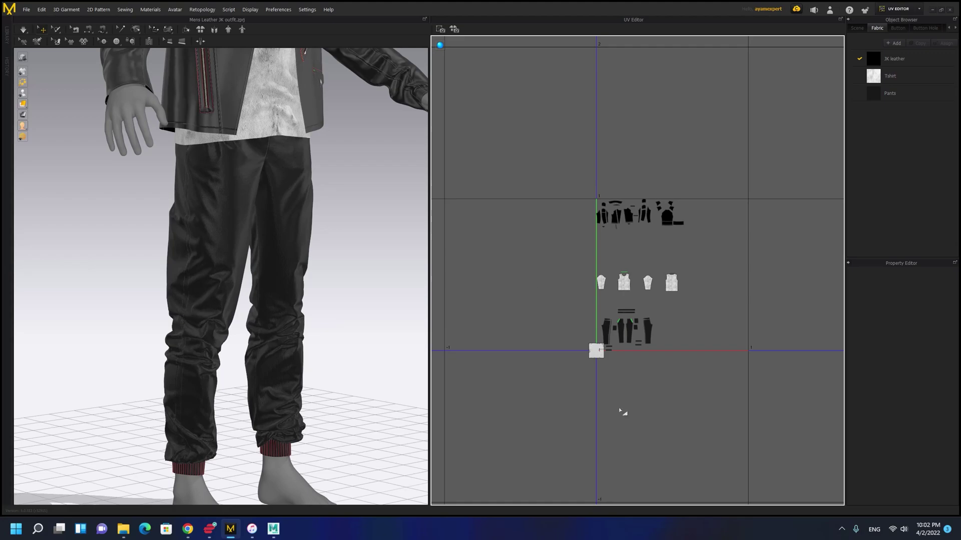
# Fit all UVs to 0-1 using the Length (Absolute) option
pyautogui.rightClick(555, 217)
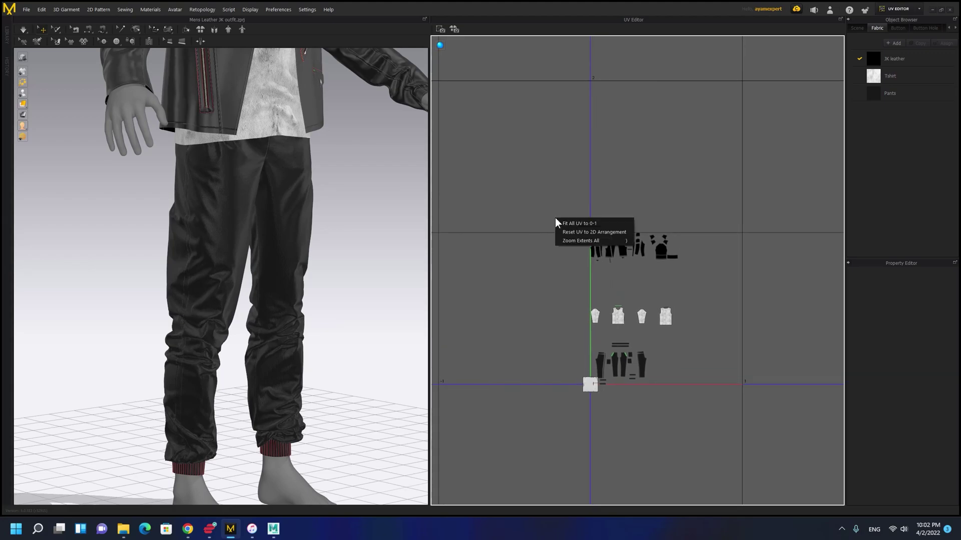
pyautogui.click(566, 221)
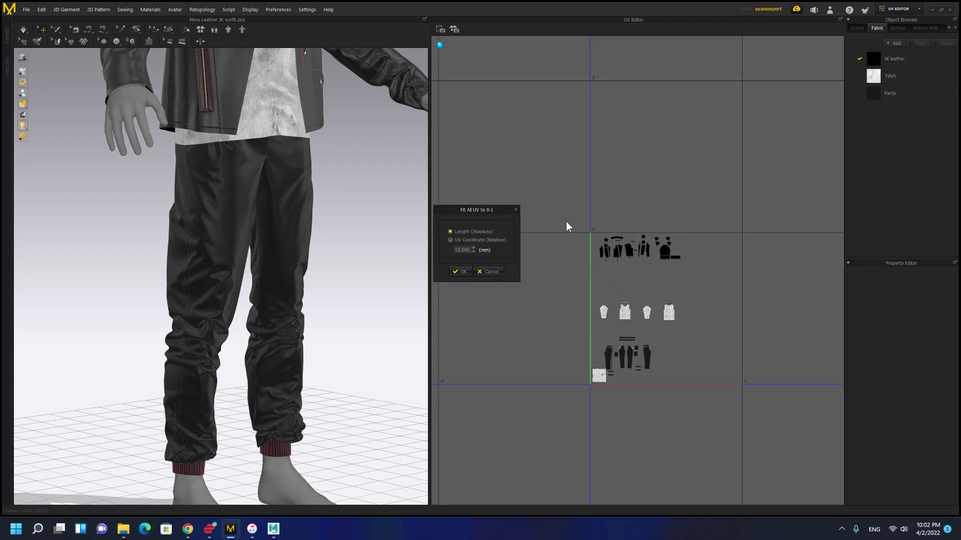
pyautogui.click(460, 273)
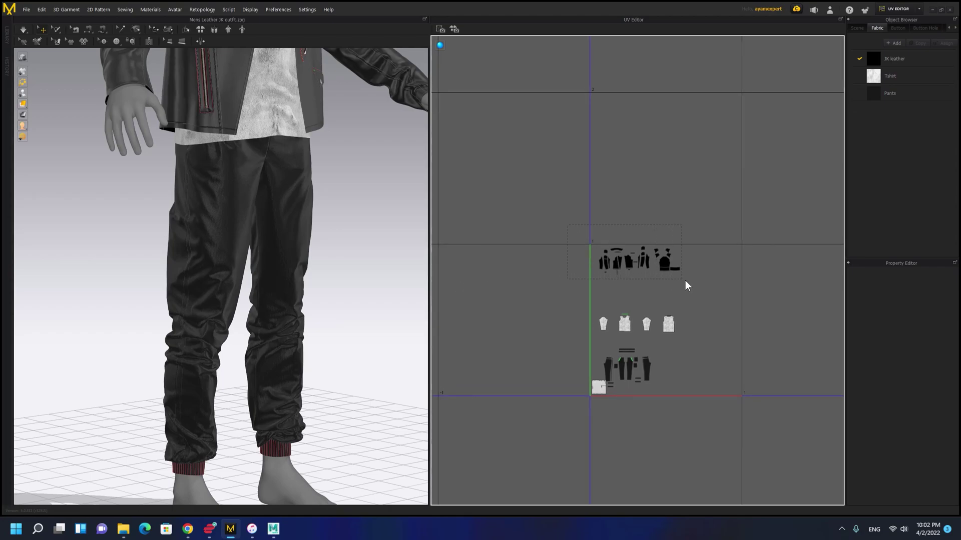
# Move the nearer pair of small angular jacket pieces and the jacket back panel closer to the sleeve pieces
pyautogui.click(622, 265)
pyautogui.scroll(4, 669, 325)
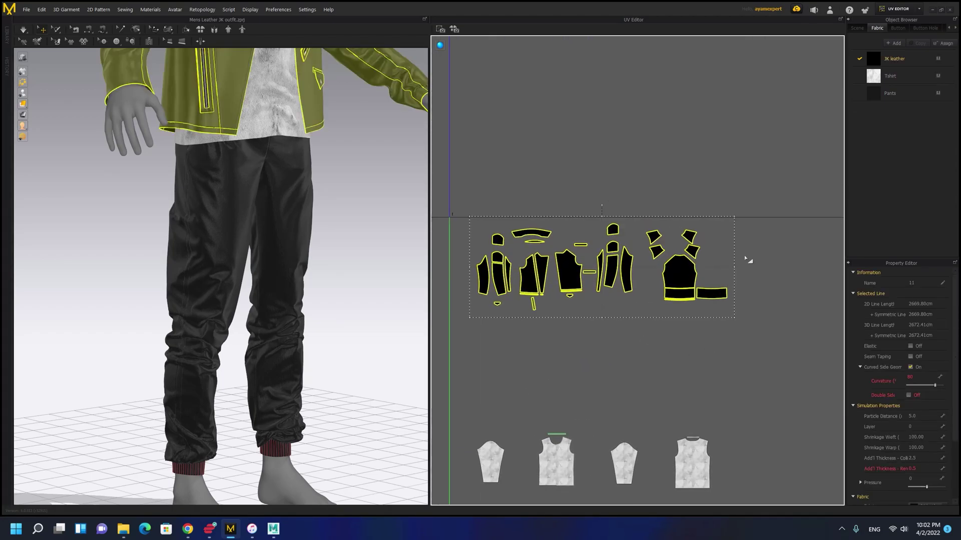
pyautogui.click(745, 262)
pyautogui.moveTo(674, 317); pyautogui.dragTo(736, 225)
pyautogui.scroll(3, 702, 355)
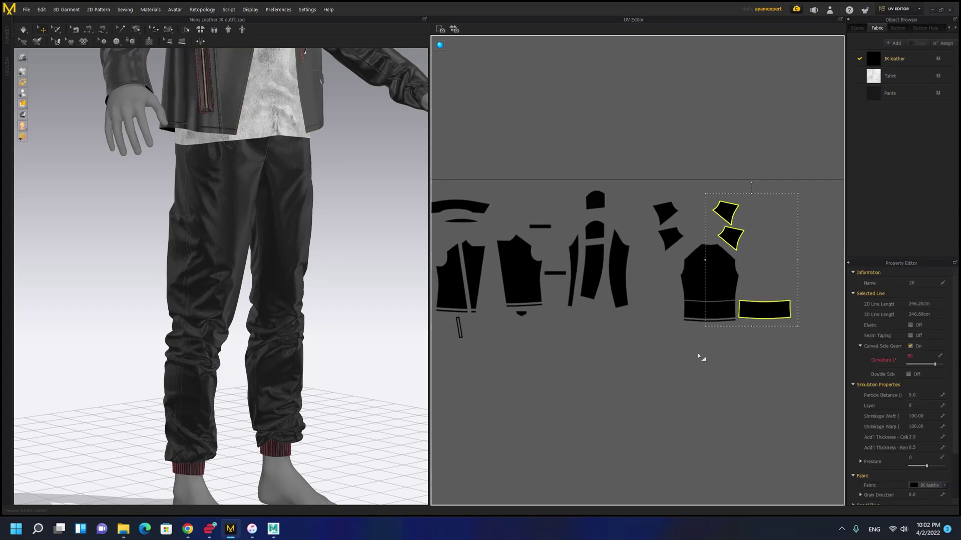
pyautogui.moveTo(657, 323); pyautogui.dragTo(706, 349, button='middle')
pyautogui.click(730, 272)
pyautogui.click(715, 243)
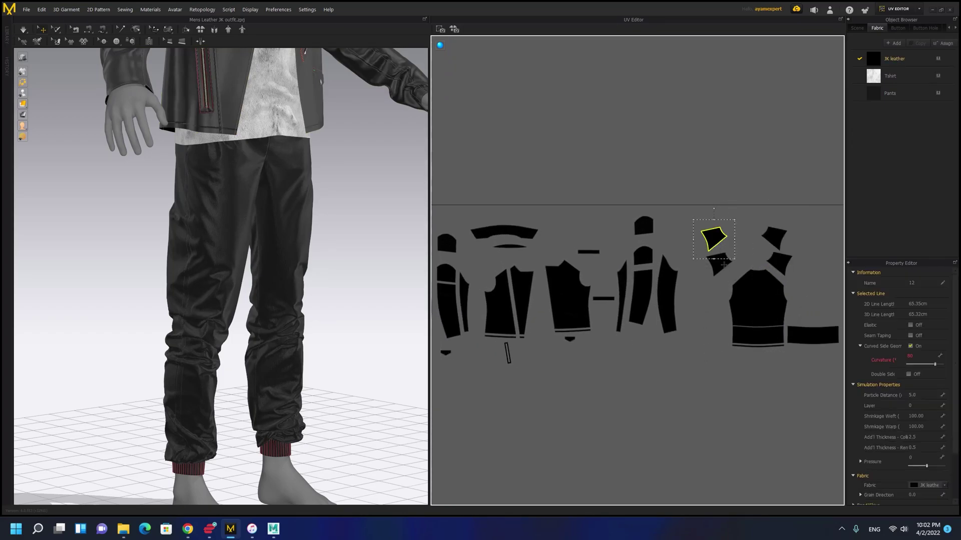
pyautogui.keyDown('shift'); pyautogui.click(716, 268); pyautogui.keyUp('shift')
pyautogui.moveTo(716, 268); pyautogui.dragTo(677, 257)
pyautogui.moveTo(744, 303); pyautogui.dragTo(696, 298)
# Place the other pair of small angular jacket pieces beside the first pair and bring the hem bands under the back panel
pyautogui.click(796, 247)
pyautogui.click(776, 239)
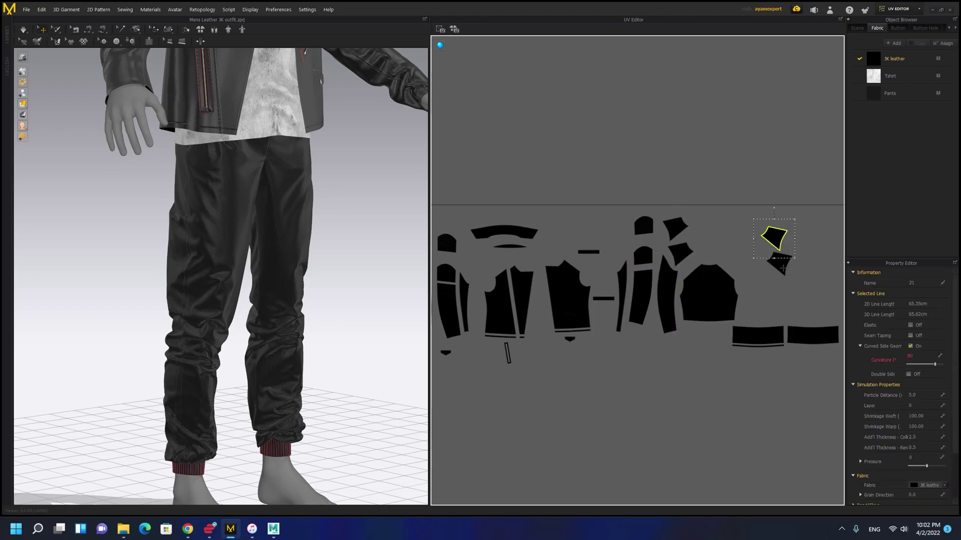
pyautogui.keyDown('shift'); pyautogui.click(779, 265); pyautogui.keyUp('shift')
pyautogui.moveTo(772, 236); pyautogui.dragTo(709, 229)
pyautogui.moveTo(757, 368); pyautogui.dragTo(651, 349, button='middle')
pyautogui.moveTo(747, 371); pyautogui.dragTo(557, 332)
# Tuck the narrow loose strip between the jacket pieces and shift all jacket UVs into the upper-left corner of the 0-1 tile
pyautogui.scroll(-3, 599, 344)
pyautogui.moveTo(577, 339); pyautogui.dragTo(620, 259, button='middle')
pyautogui.scroll(-2, 599, 343)
pyautogui.moveTo(598, 256); pyautogui.dragTo(579, 194)
pyautogui.moveTo(537, 259); pyautogui.dragTo(736, 156)
pyautogui.moveTo(561, 223); pyautogui.dragTo(542, 219)
pyautogui.moveTo(611, 259); pyautogui.dragTo(606, 236, button='middle')
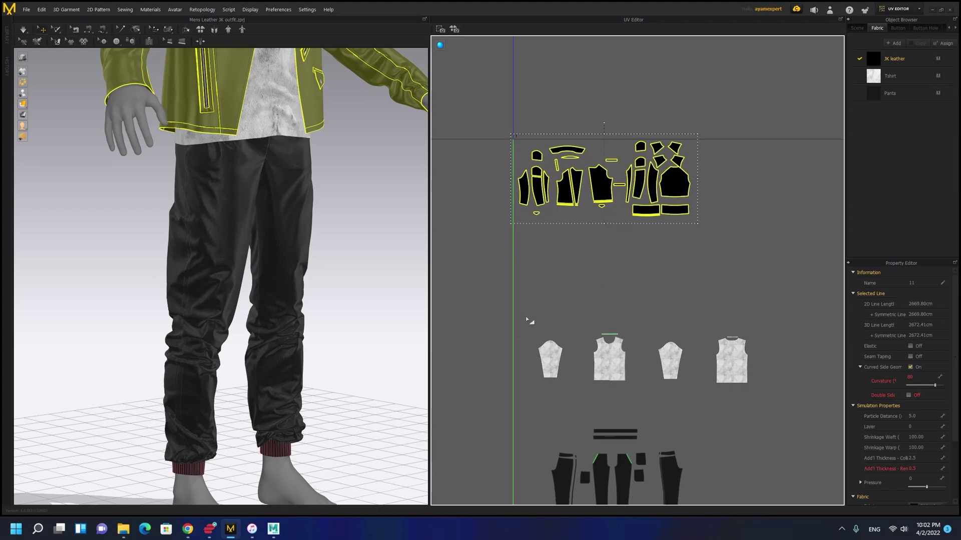
# Arrange the T-shirt sleeves, front and back in a row directly beneath the jacket pieces
pyautogui.click(569, 393)
pyautogui.moveTo(550, 360); pyautogui.dragTo(534, 243)
pyautogui.click(639, 394)
pyautogui.moveTo(621, 374); pyautogui.dragTo(573, 254)
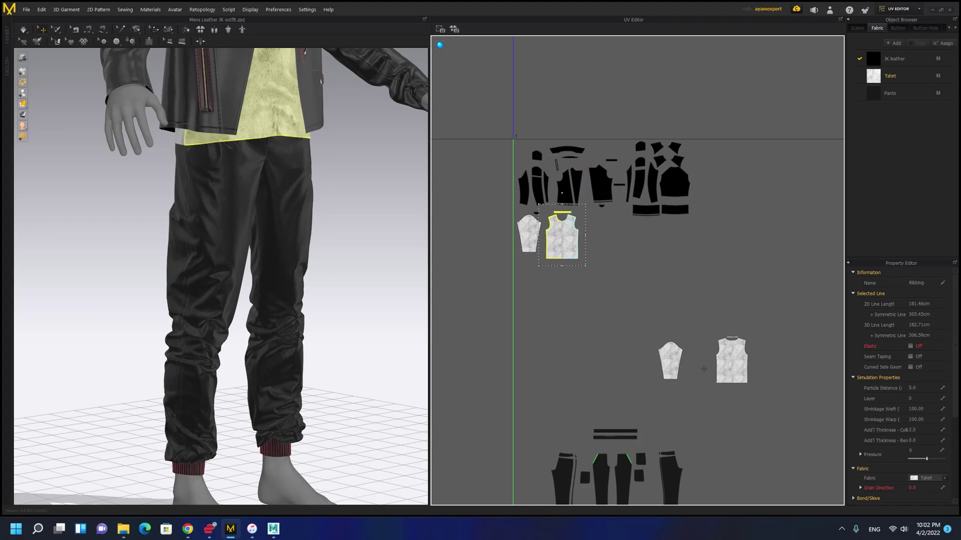
pyautogui.click(689, 384)
pyautogui.moveTo(674, 369); pyautogui.dragTo(602, 245)
pyautogui.click(733, 364)
pyautogui.moveTo(733, 365); pyautogui.dragTo(634, 251)
pyautogui.moveTo(699, 356); pyautogui.dragTo(704, 274, button='middle')
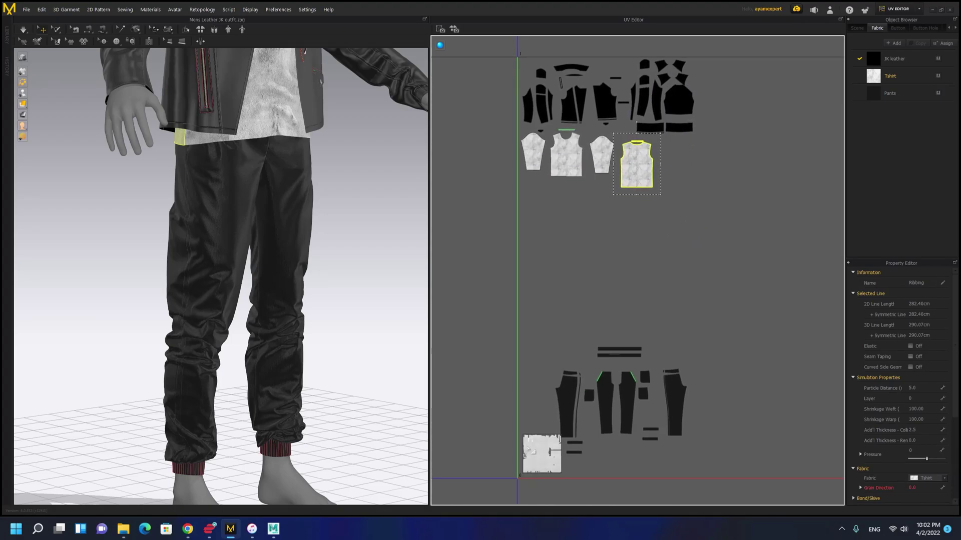
# Examine the square zipper slider UV island up close and compare it with the jacket in the 3D view
pyautogui.click(499, 430)
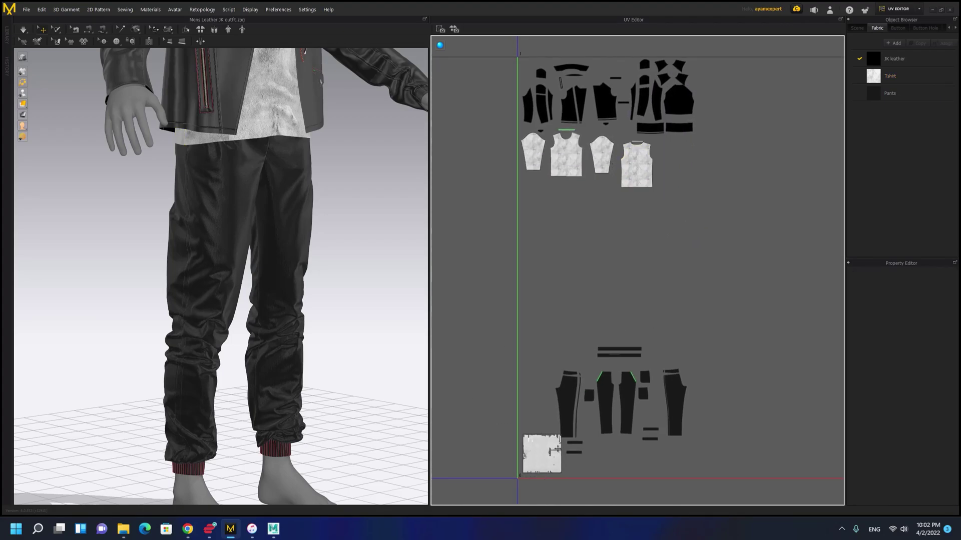
pyautogui.click(526, 469)
pyautogui.scroll(10, 525, 476)
pyautogui.moveTo(525, 477); pyautogui.dragTo(521, 319, button='middle')
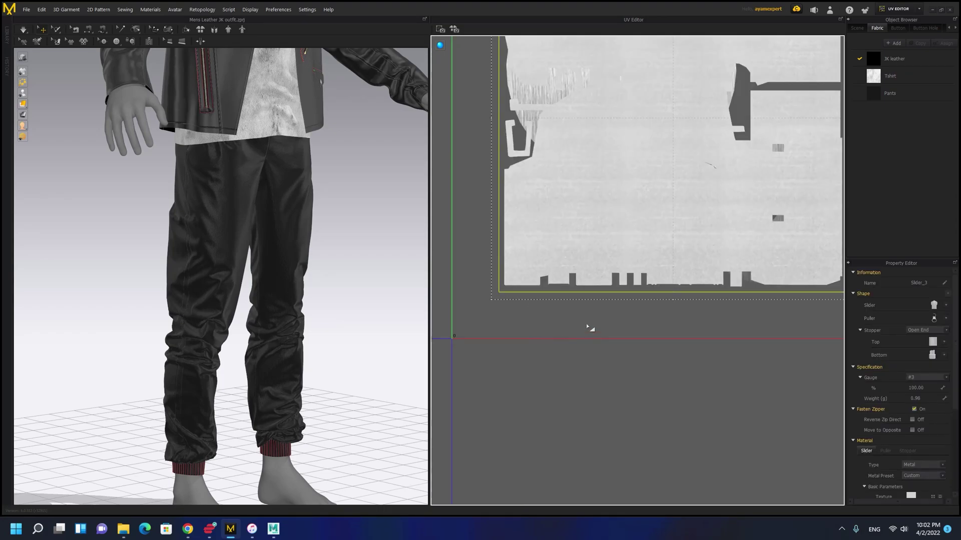
pyautogui.scroll(-3, 638, 258)
pyautogui.moveTo(616, 253); pyautogui.dragTo(593, 328, button='middle')
pyautogui.moveTo(250, 168); pyautogui.dragTo(236, 445, button='middle')
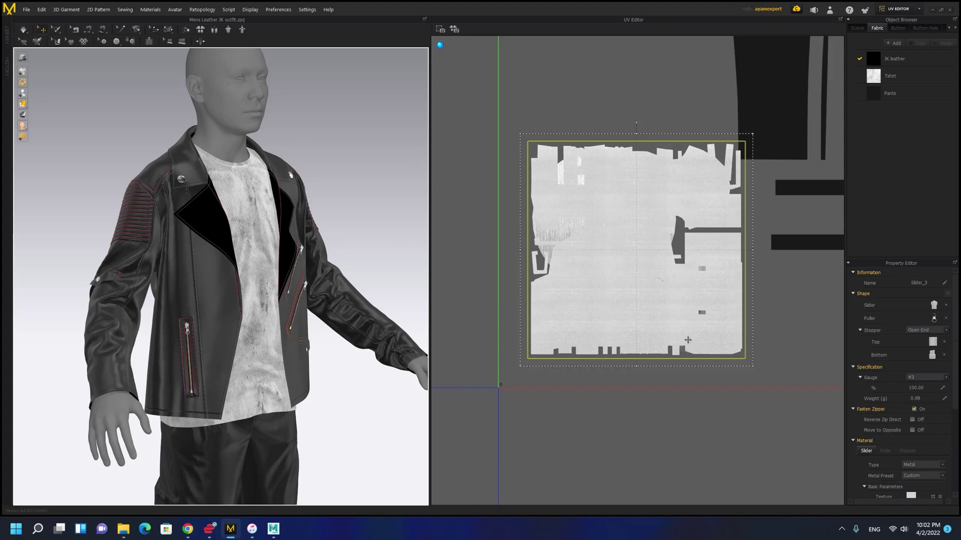
pyautogui.scroll(-6, 561, 264)
pyautogui.scroll(-4, 560, 264)
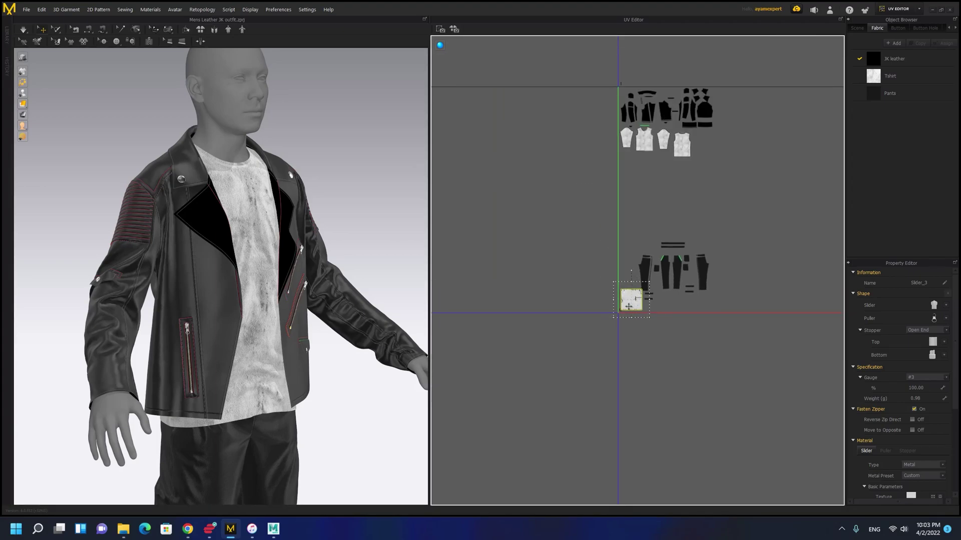
# Select the zipper slider UV island and move it to the end of the T-shirt row, beside the back piece
pyautogui.click(706, 145)
pyautogui.click(636, 301)
pyautogui.scroll(5, 645, 270)
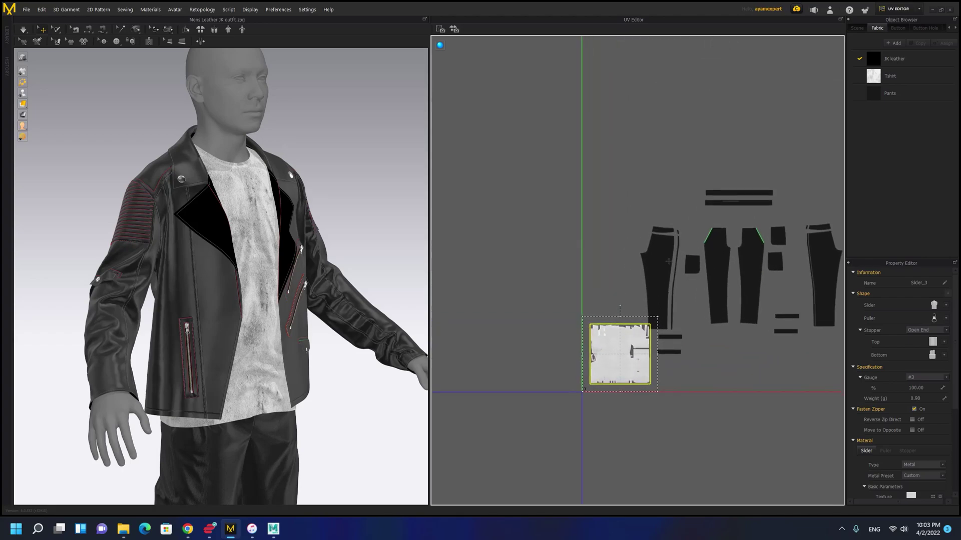
pyautogui.moveTo(580, 131); pyautogui.dragTo(826, 295)
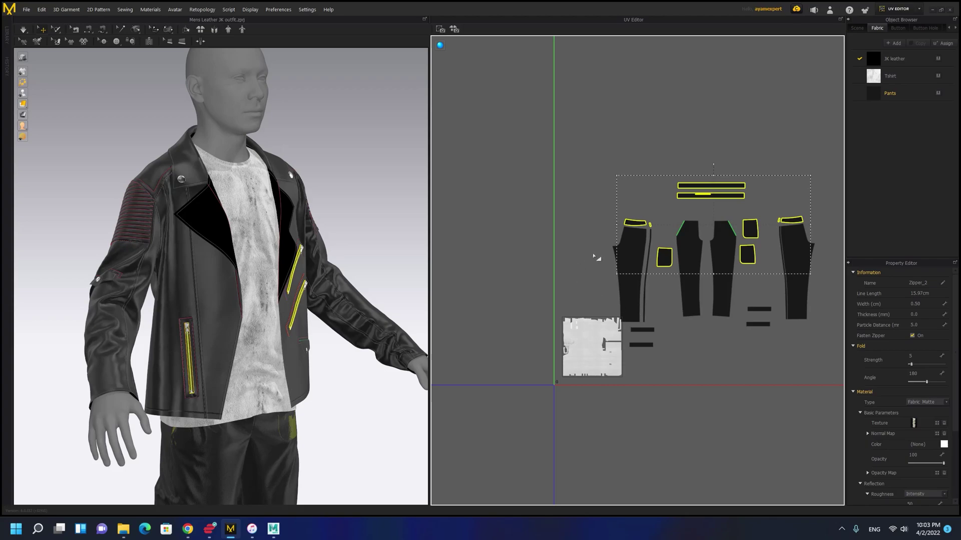
pyautogui.moveTo(523, 292); pyautogui.dragTo(627, 400)
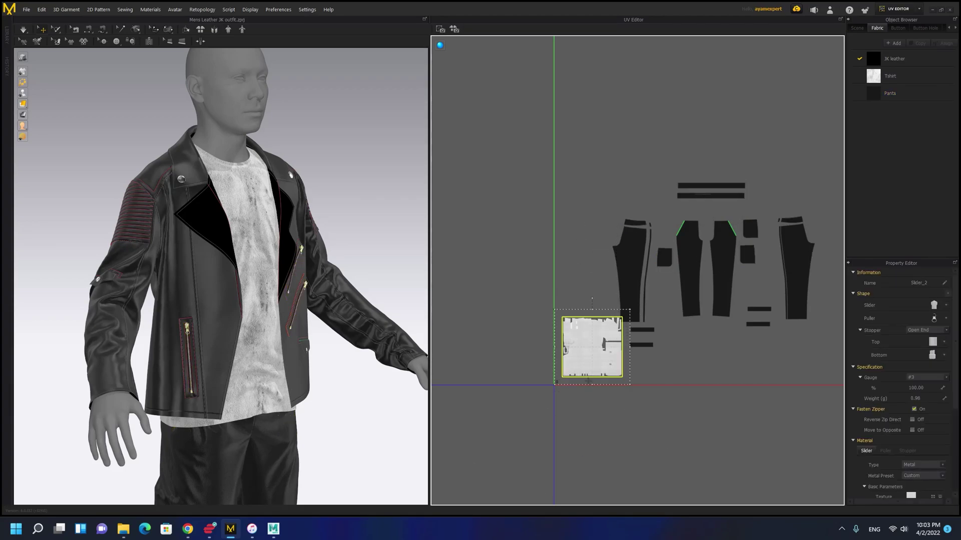
pyautogui.scroll(-1, 608, 386)
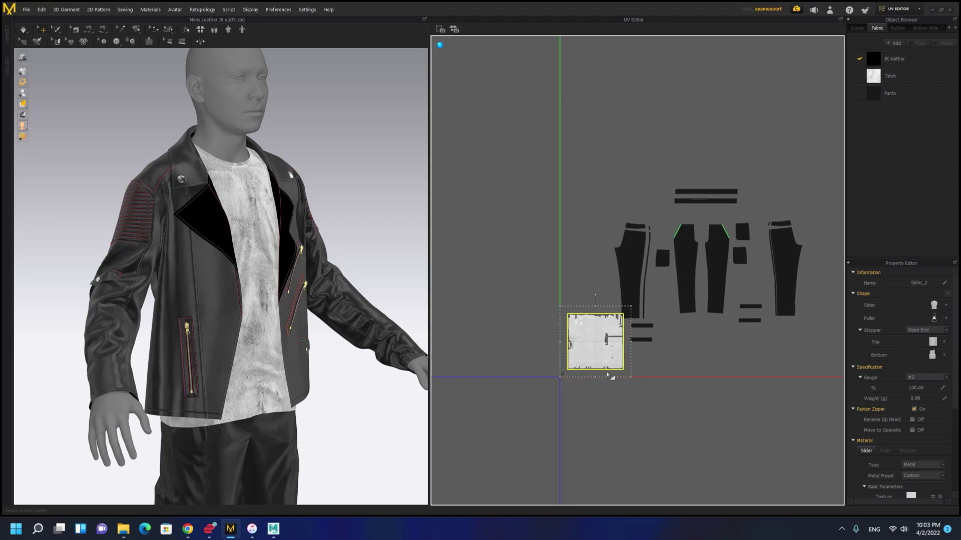
pyautogui.moveTo(610, 376); pyautogui.dragTo(583, 417, button='middle')
pyautogui.scroll(-3, 672, 410)
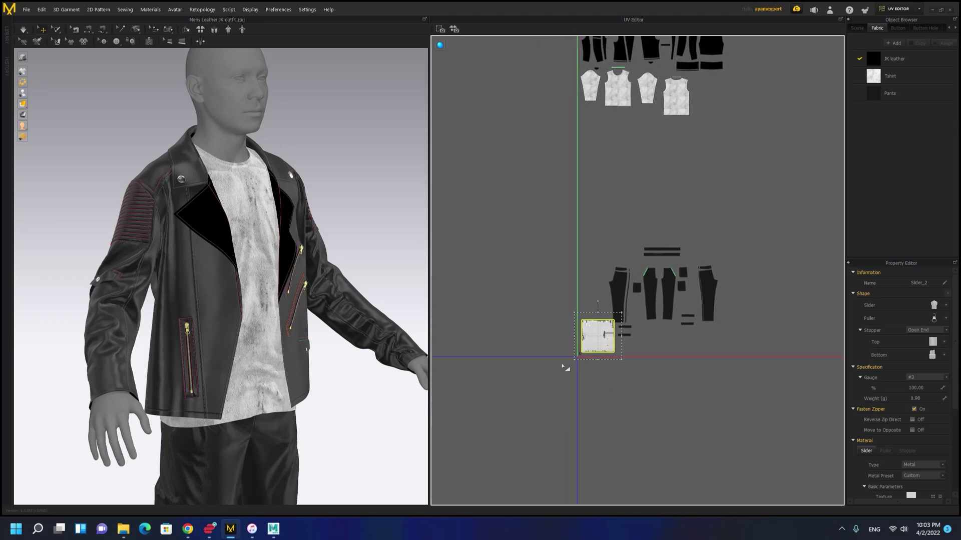
pyautogui.moveTo(537, 344); pyautogui.dragTo(504, 388, button='middle')
pyautogui.moveTo(556, 387); pyautogui.dragTo(673, 141)
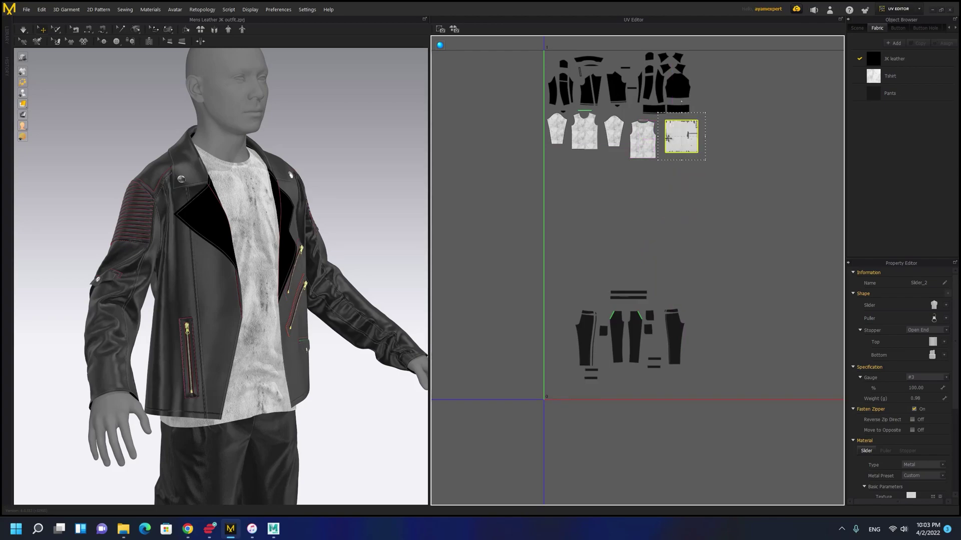
# Move the outer trouser panel with its cuff strips, plus the remaining trouser pieces, directly beneath the T-shirt row
pyautogui.click(592, 378)
pyautogui.moveTo(590, 362); pyautogui.dragTo(561, 205)
pyautogui.moveTo(587, 270); pyautogui.dragTo(690, 399)
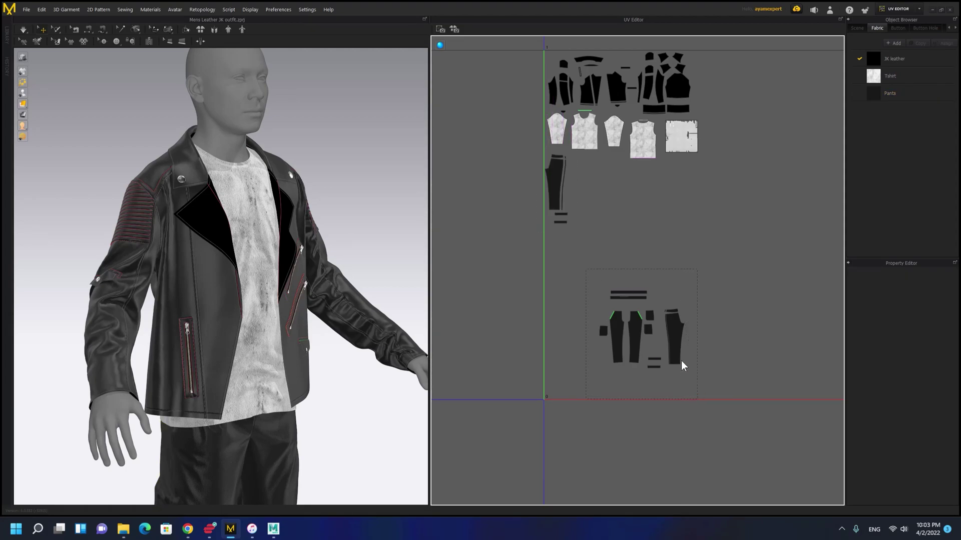
pyautogui.moveTo(678, 350); pyautogui.dragTo(650, 213)
# Refit the rearranged UV layout to 0-1 with Length (Absolute)
pyautogui.scroll(-3, 670, 350)
pyautogui.scroll(-3, 672, 357)
pyautogui.click(553, 236)
pyautogui.scroll(5, 555, 250)
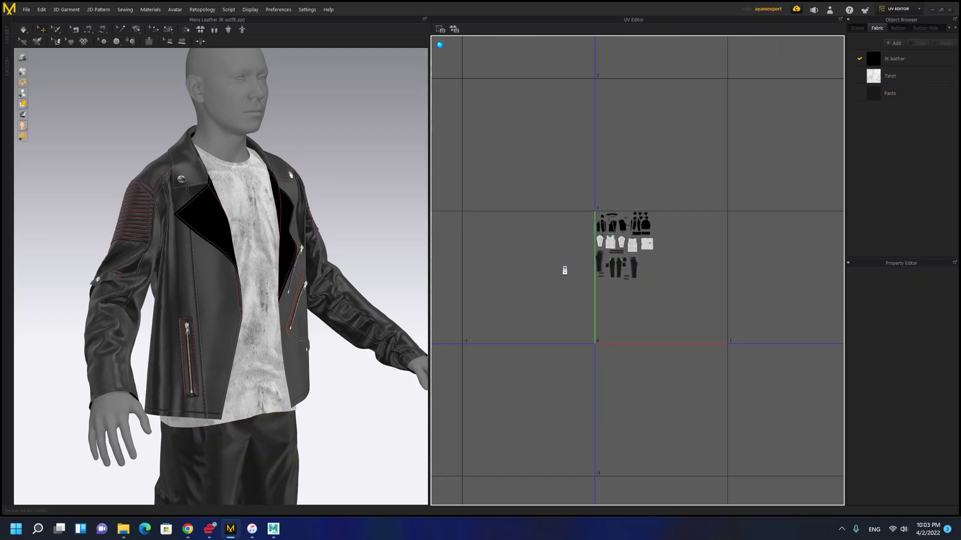
pyautogui.rightClick(539, 237)
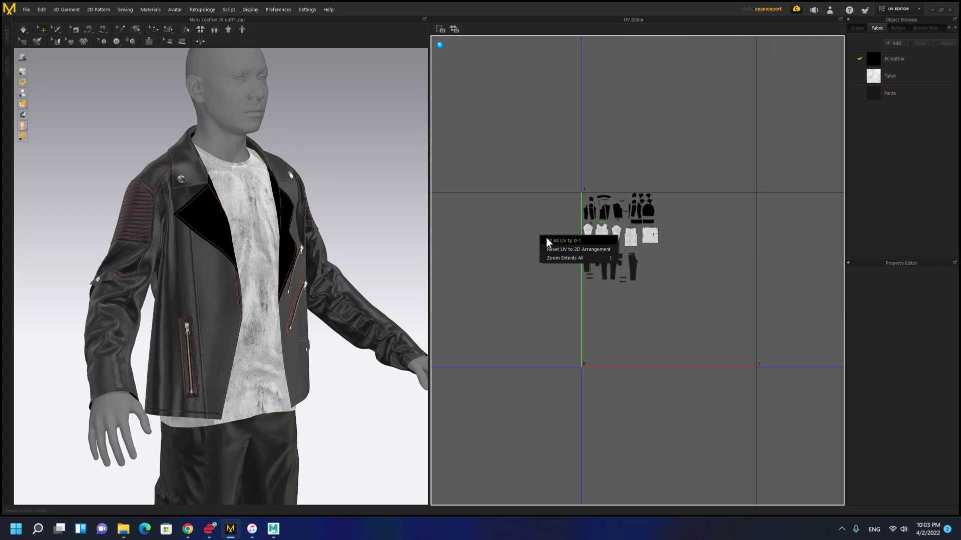
pyautogui.click(574, 241)
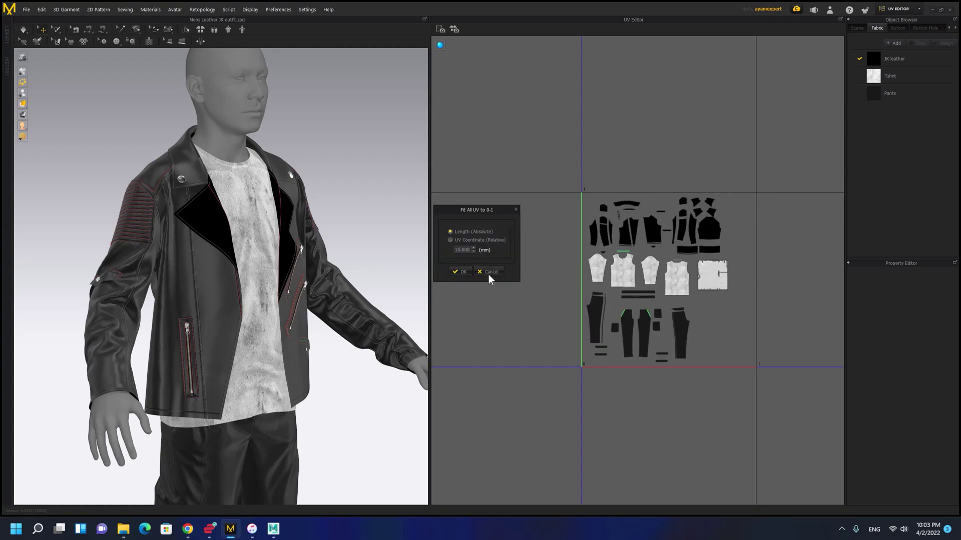
pyautogui.click(459, 272)
# Shift the inner trouser panels, pockets, far outer panel and nearby cuff strips up closer to the waistband strips
pyautogui.scroll(3, 612, 224)
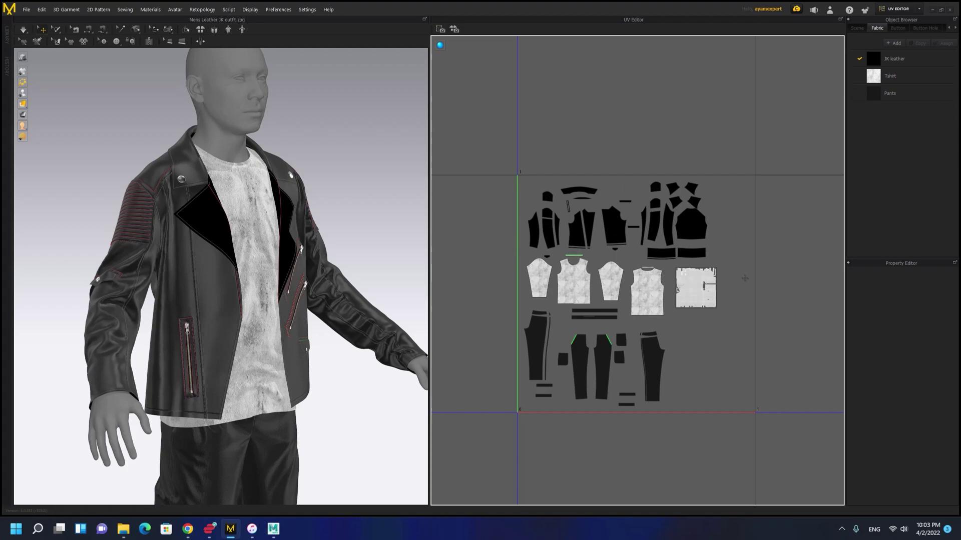
pyautogui.moveTo(775, 276); pyautogui.dragTo(755, 290, button='middle')
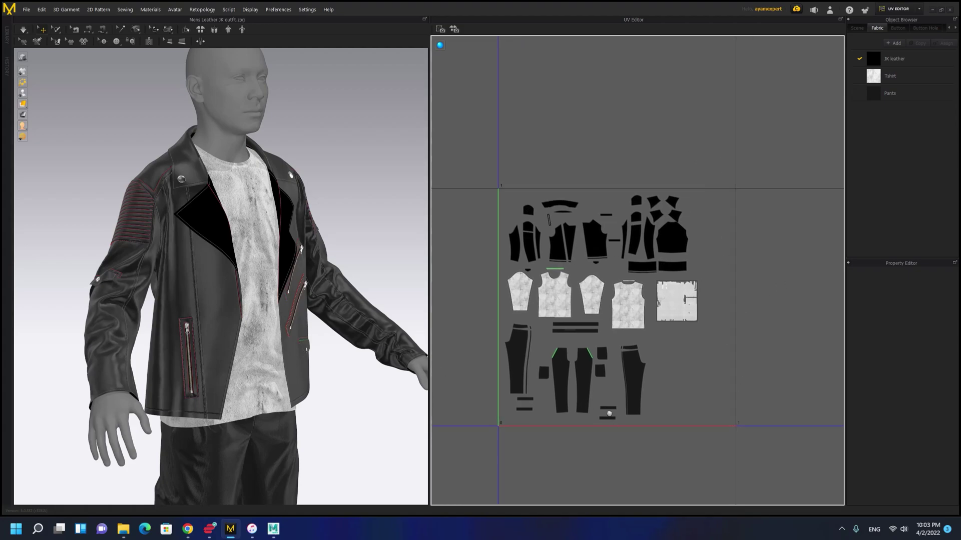
pyautogui.moveTo(653, 365); pyautogui.dragTo(658, 368, button='middle')
pyautogui.moveTo(557, 429); pyautogui.dragTo(541, 441)
pyautogui.moveTo(584, 390); pyautogui.dragTo(579, 373)
pyautogui.click(694, 481)
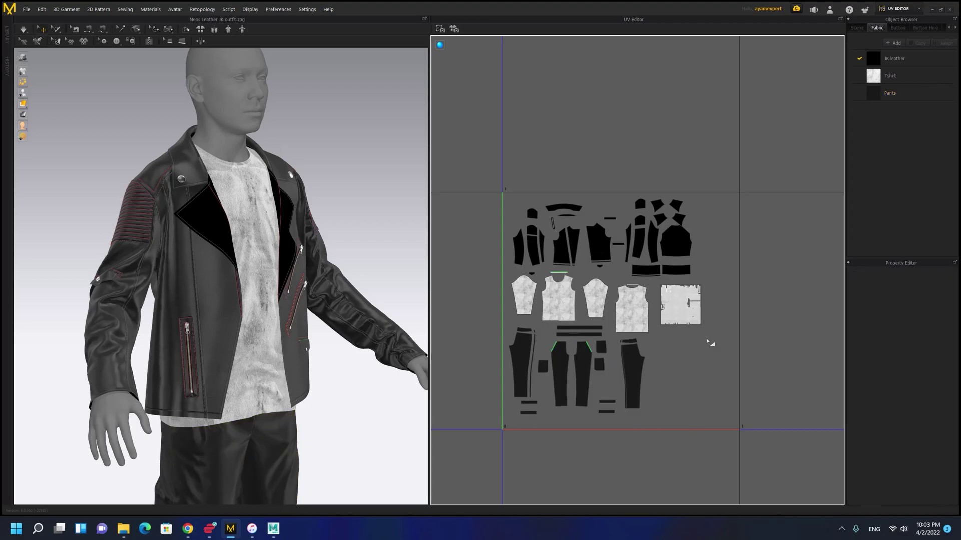
# Place the four trouser cuff strips in the gaps between the trouser panels
pyautogui.moveTo(620, 323); pyautogui.dragTo(637, 319, button='middle')
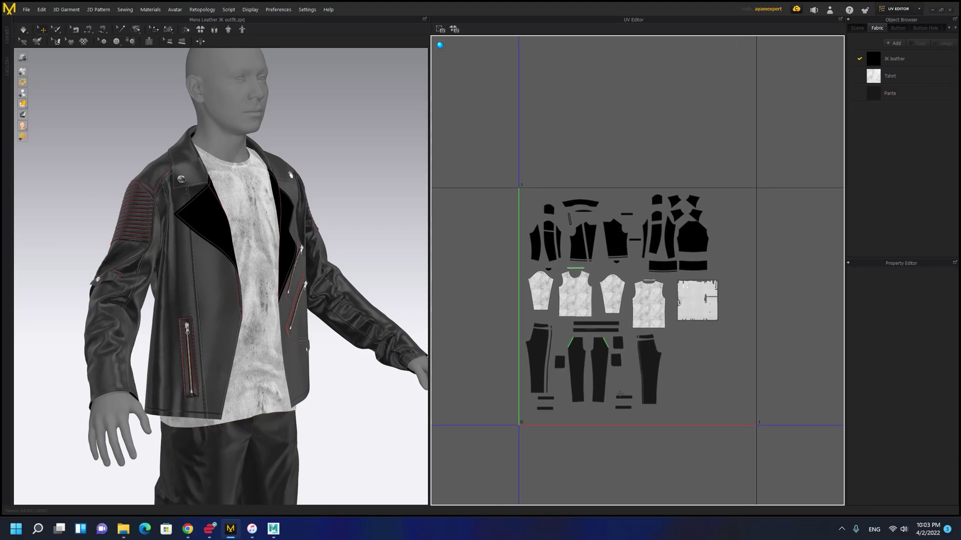
pyautogui.click(622, 399)
pyautogui.moveTo(627, 391); pyautogui.dragTo(623, 398)
pyautogui.moveTo(549, 400)
pyautogui.mouseDown()
pyautogui.moveTo(555, 370)
pyautogui.moveTo(558, 394)
pyautogui.mouseUp()
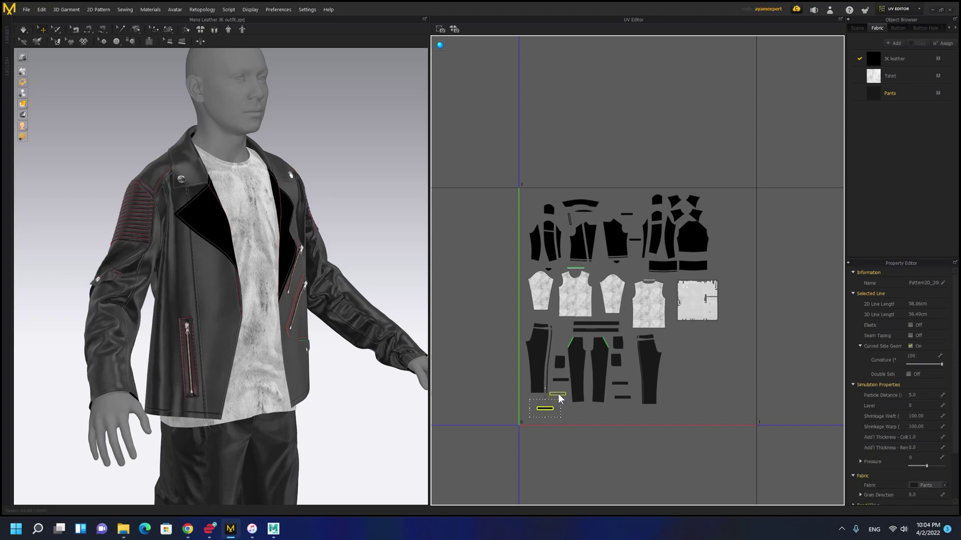
pyautogui.moveTo(454, 249); pyautogui.dragTo(456, 263, button='middle')
pyautogui.click(456, 263)
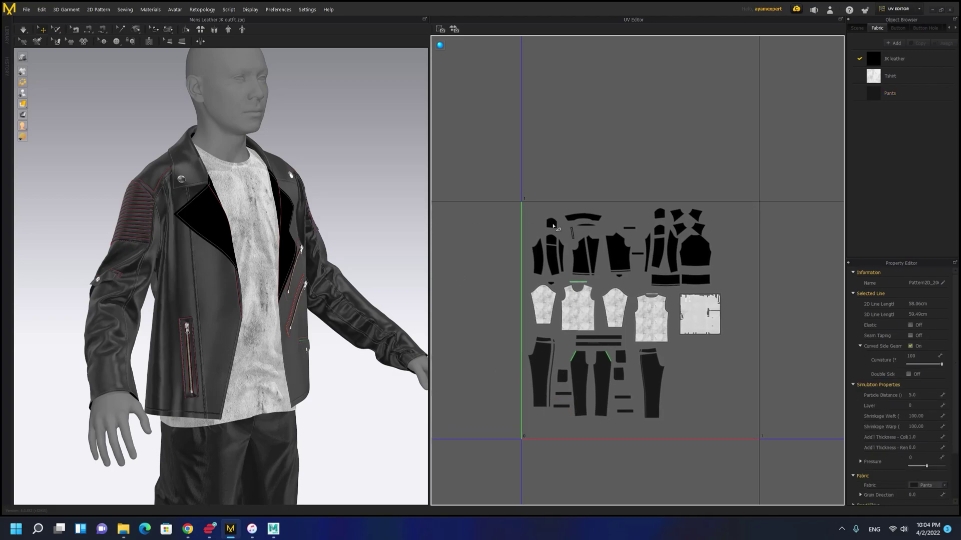
# Fit all garment UVs to the 0-1 tile again using Length (Absolute)
pyautogui.click(566, 280)
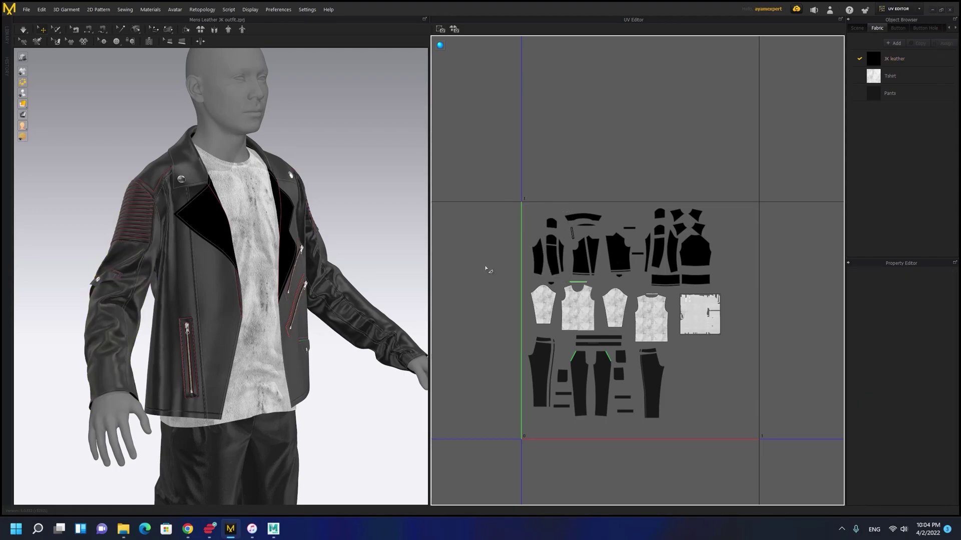
pyautogui.rightClick(473, 224)
pyautogui.click(477, 227)
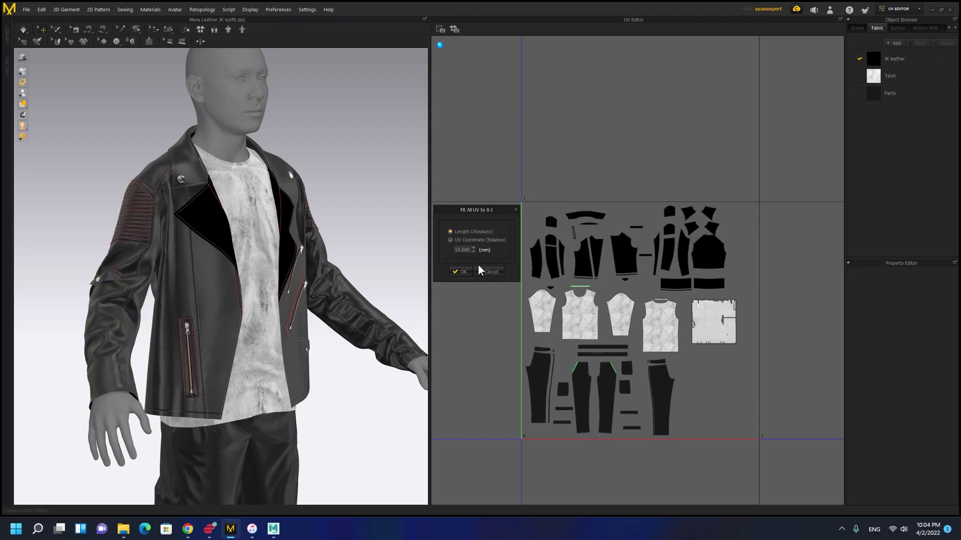
pyautogui.click(460, 272)
pyautogui.scroll(-4, 645, 350)
pyautogui.moveTo(636, 349); pyautogui.dragTo(662, 332, button='middle')
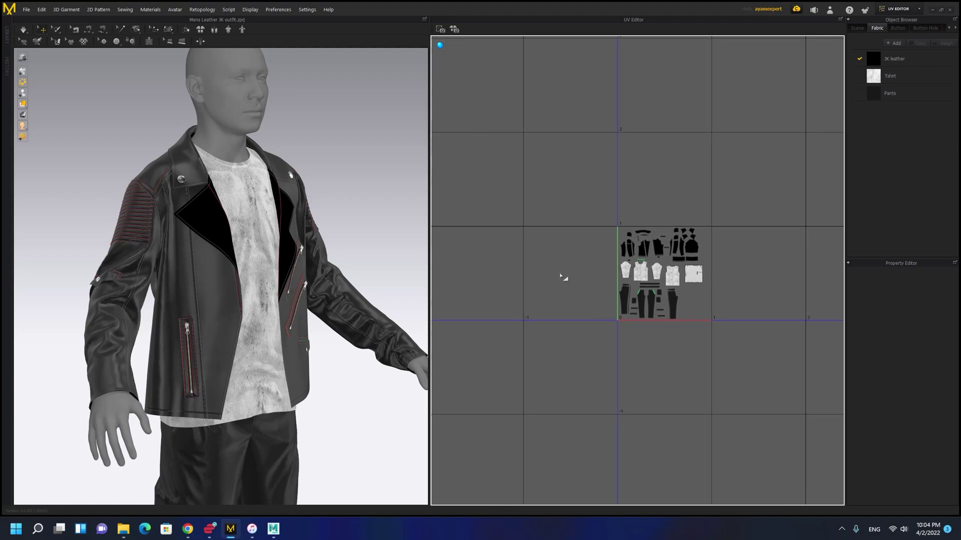
pyautogui.scroll(6, 575, 305)
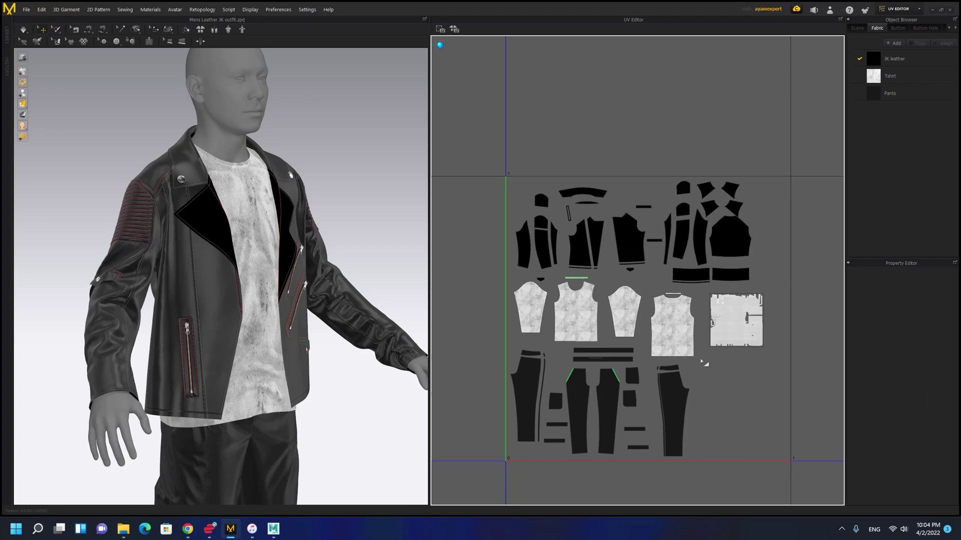
pyautogui.moveTo(280, 296); pyautogui.dragTo(135, 300, button='right')
pyautogui.moveTo(260, 281); pyautogui.dragTo(203, 317, button='middle')
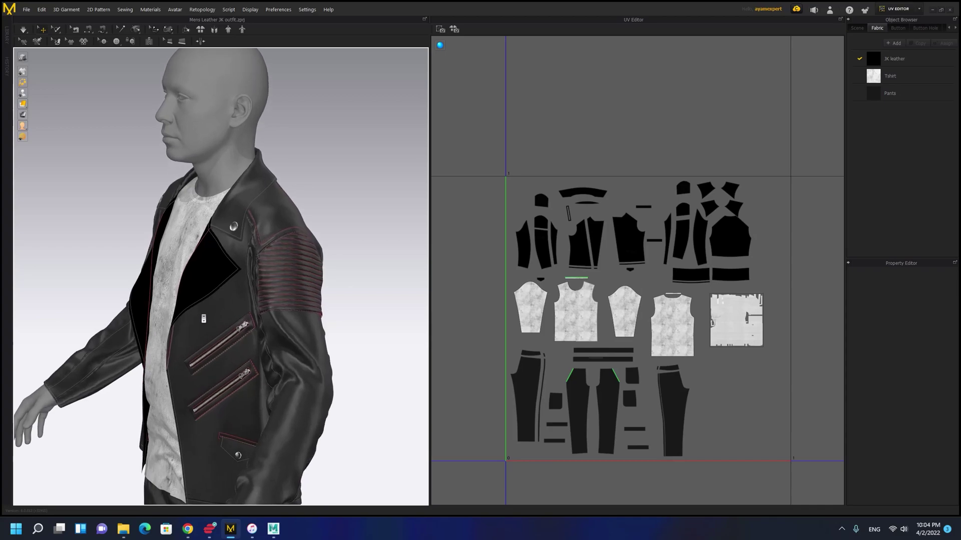
pyautogui.scroll(2, 203, 317)
pyautogui.click(898, 9)
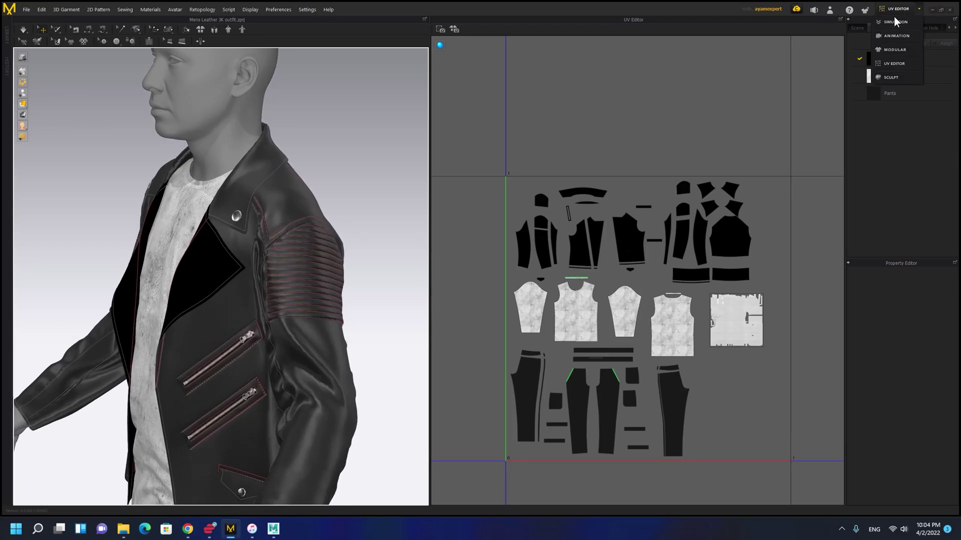
pyautogui.moveTo(200, 225); pyautogui.dragTo(225, 244, button='right')
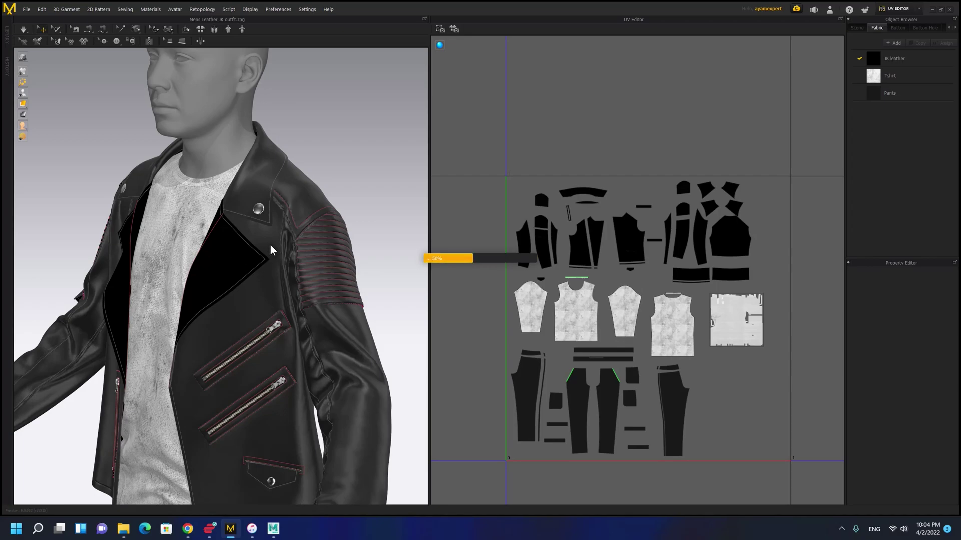
pyautogui.click(904, 10)
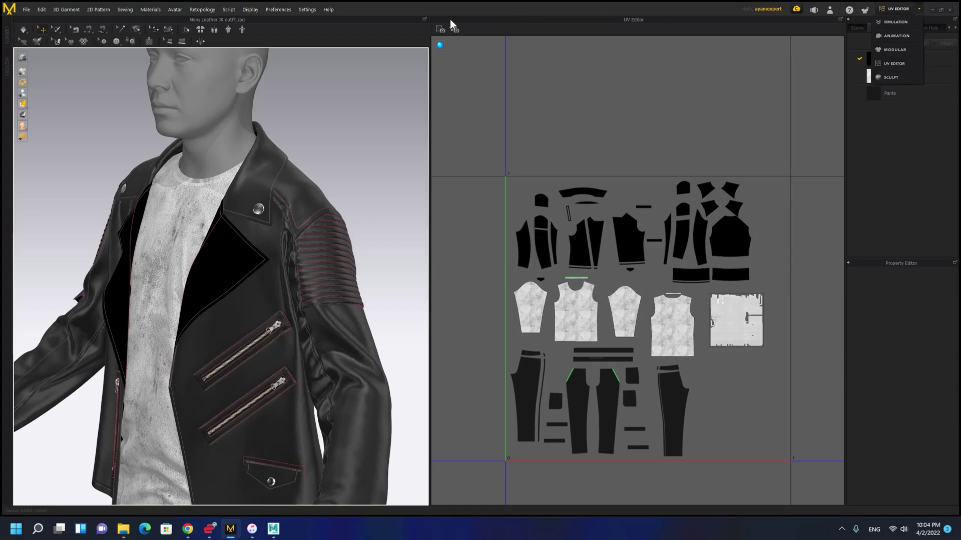
pyautogui.click(442, 32)
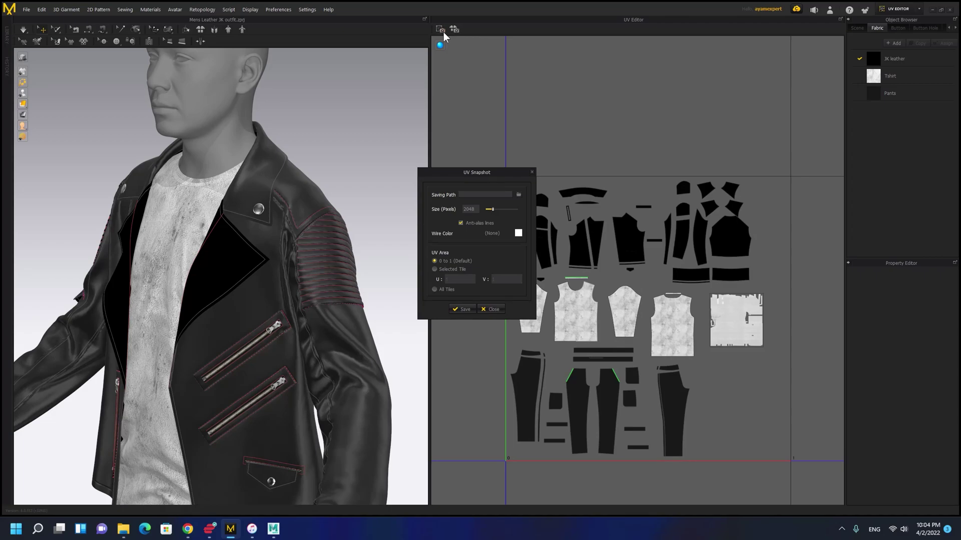
pyautogui.click(531, 173)
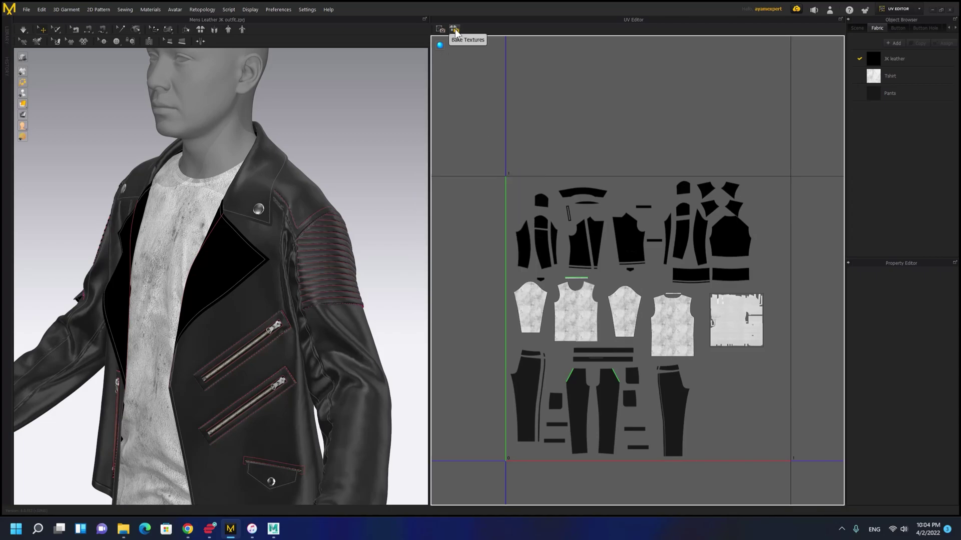
# Start a texture bake for the UV layout and set its size to 8192 pixels
pyautogui.click(455, 30)
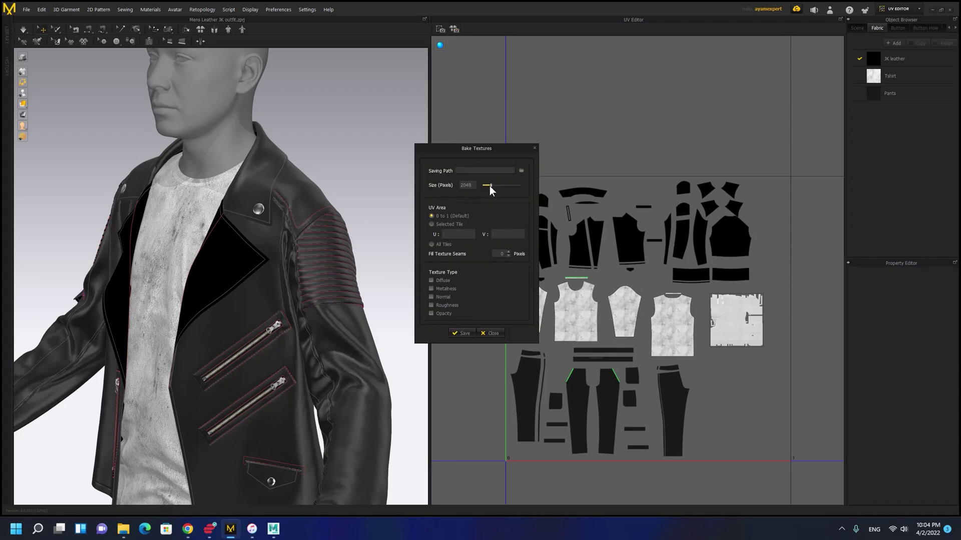
pyautogui.moveTo(475, 185); pyautogui.dragTo(458, 186)
pyautogui.click(465, 186)
pyautogui.moveTo(485, 148); pyautogui.dragTo(541, 125)
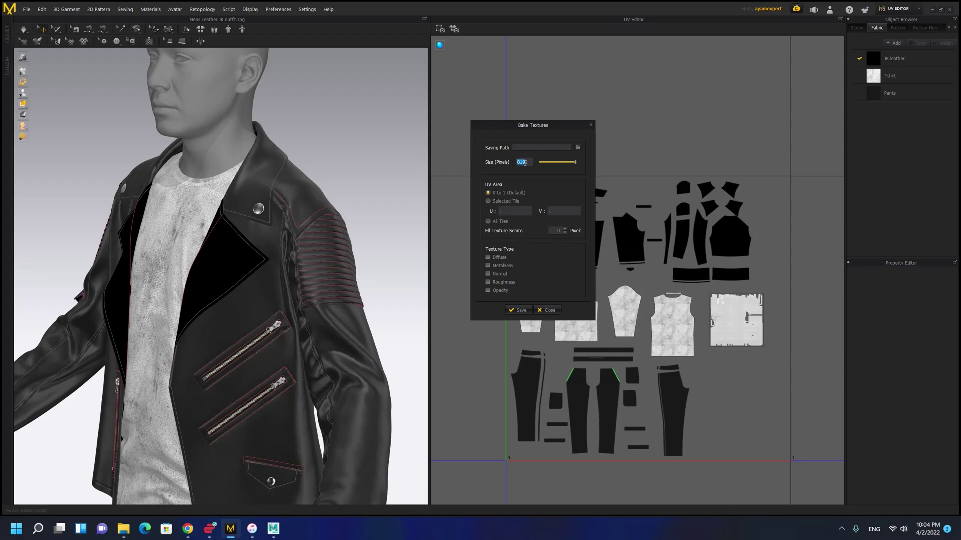
pyautogui.click(522, 164)
pyautogui.moveTo(527, 163); pyautogui.dragTo(518, 157)
pyautogui.click(528, 163)
# Browse for the bake's saving path to the greenwich folder on New Volume (F:)
pyautogui.click(578, 148)
pyautogui.moveTo(569, 129); pyautogui.dragTo(356, 198)
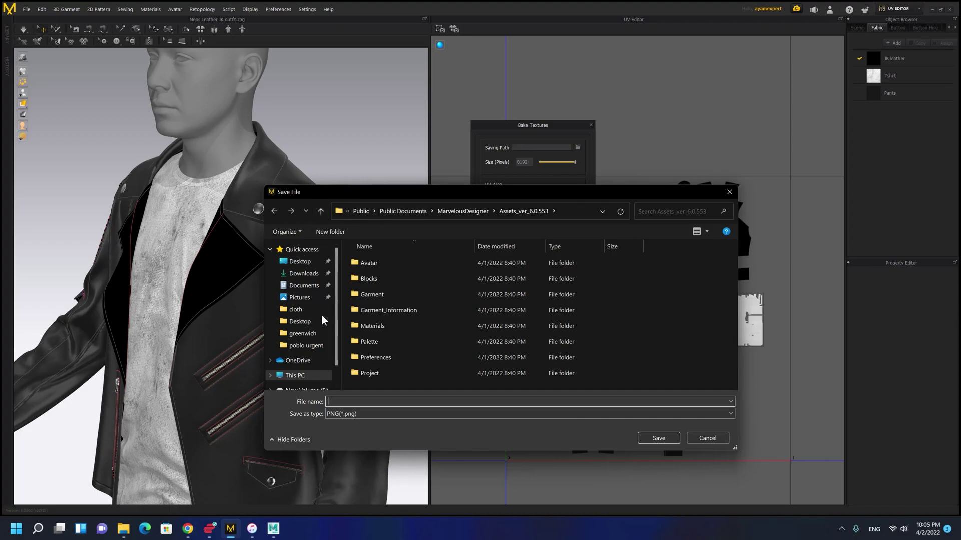
pyautogui.click(322, 331)
pyautogui.rightClick(671, 271)
pyautogui.click(645, 314)
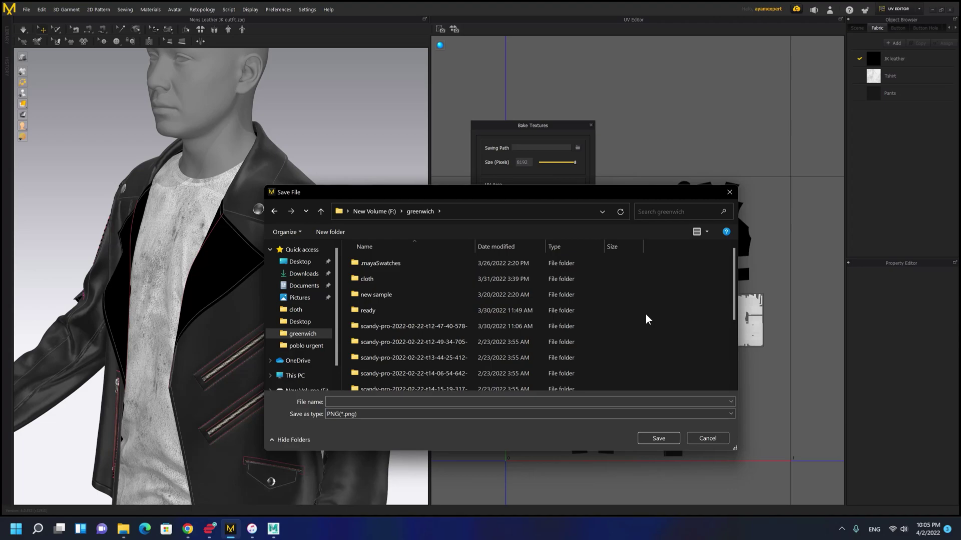
pyautogui.click(388, 279)
pyautogui.doubleClick(388, 279)
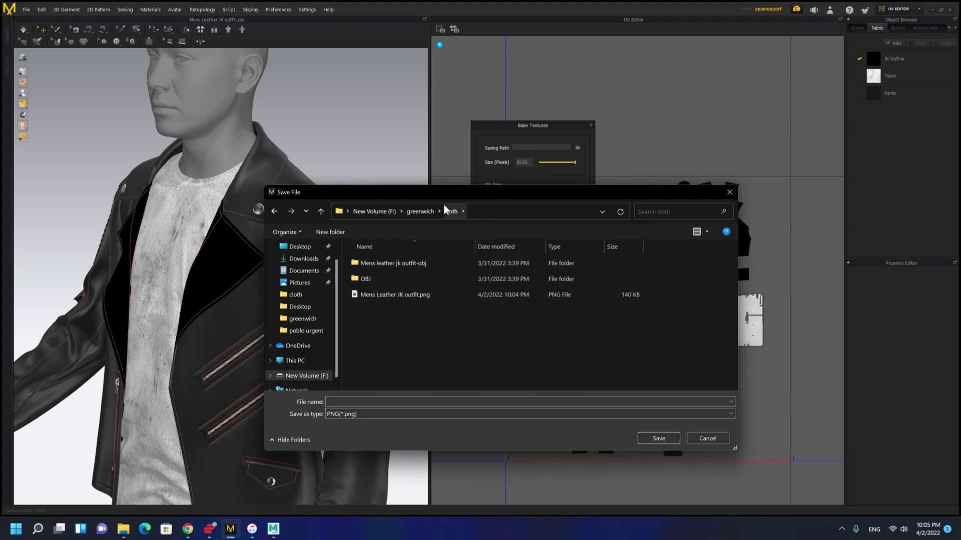
pyautogui.click(420, 211)
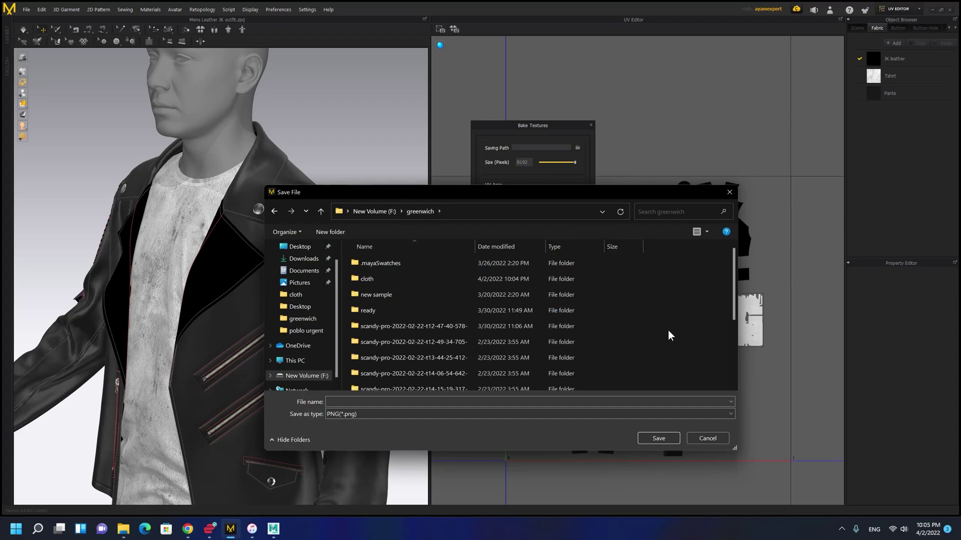
# Create a folder named "jacket" inside greenwich and open it
pyautogui.hotkey('ctrl', 'shift', 'n')
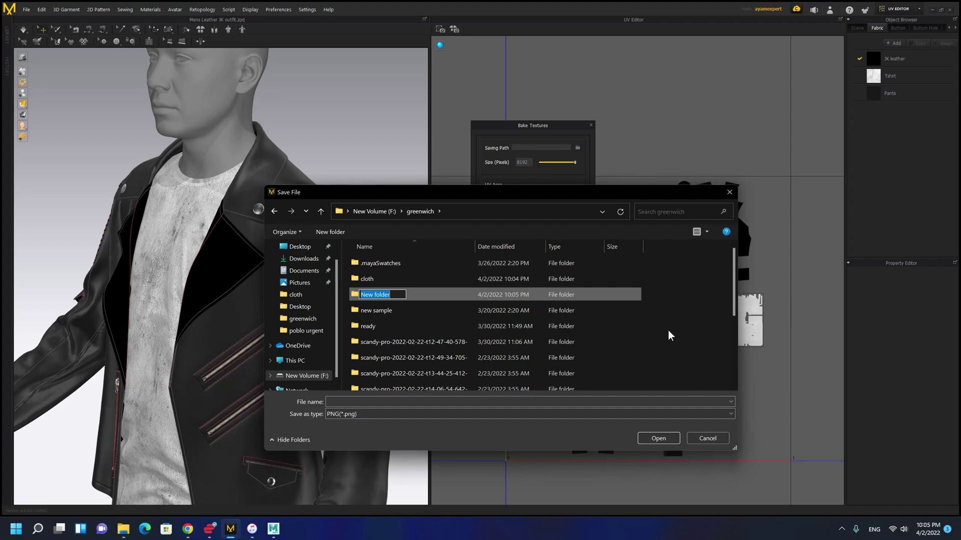
pyautogui.press('BackSpace')
pyautogui.write('jacket')
pyautogui.press('Return')
pyautogui.press('Return')
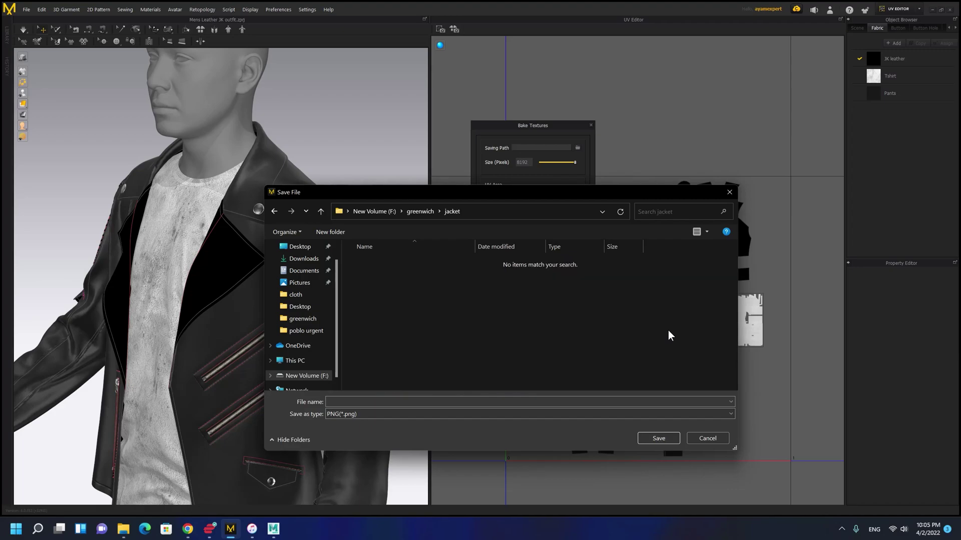
# Create a "textures" subfolder inside the jacket folder and open it
pyautogui.click(475, 406)
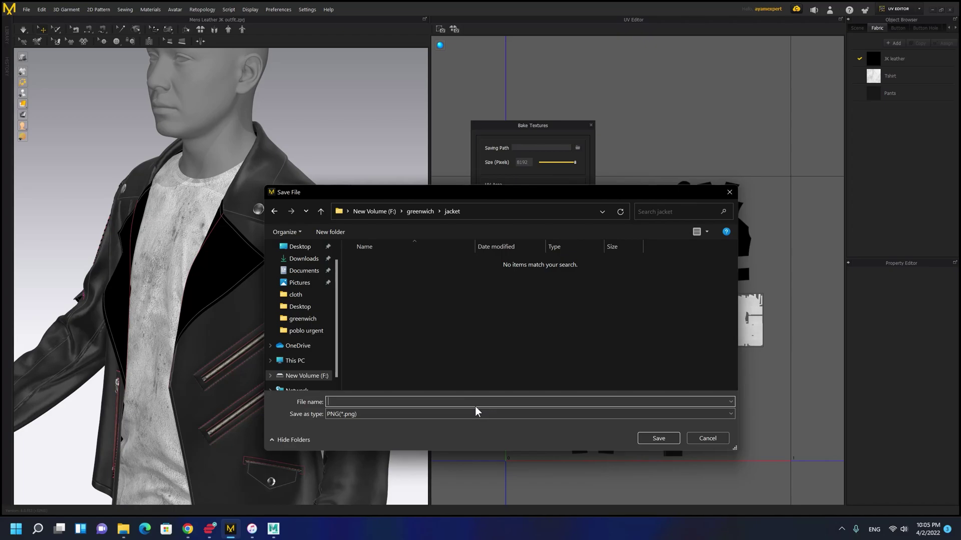
pyautogui.write('jacke')
pyautogui.click(559, 355)
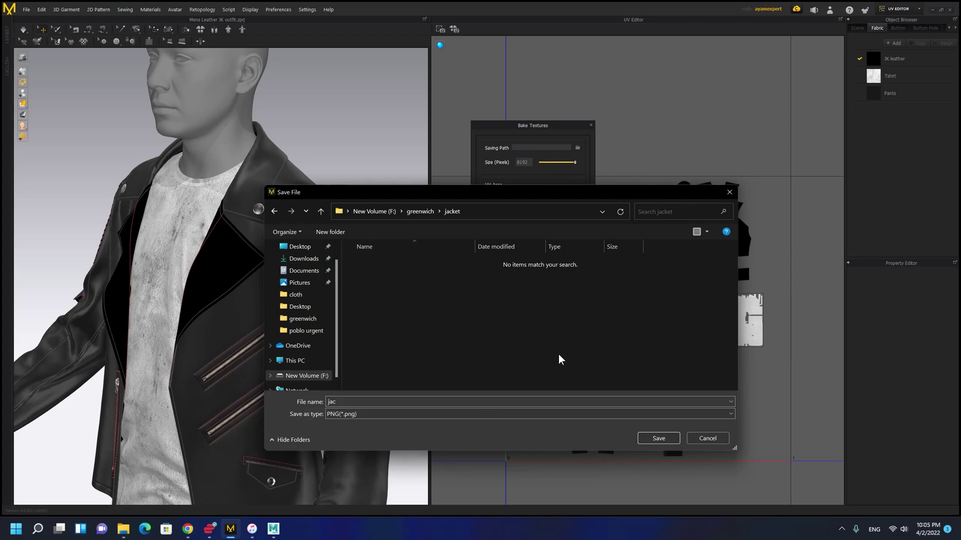
pyautogui.hotkey('ctrl', 'shift', 'n')
pyautogui.write('textures')
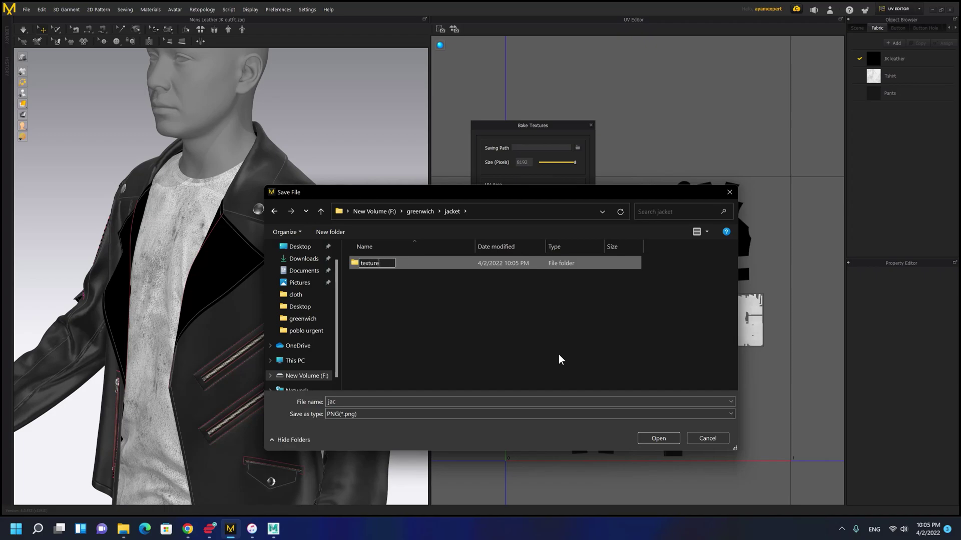
pyautogui.press('Return')
pyautogui.press('Return')
# Name the baked PNG file "jacket" and confirm the saving path
pyautogui.click(359, 401)
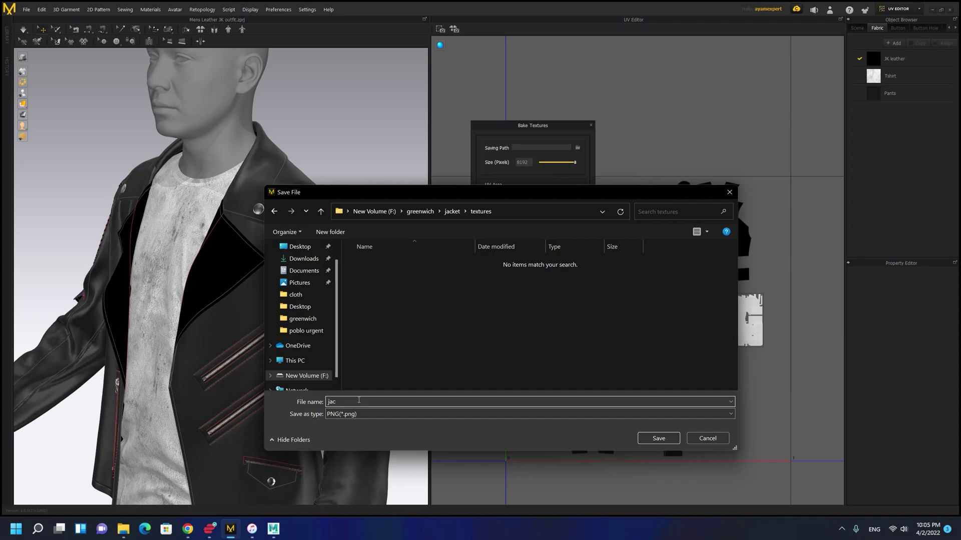
pyautogui.write('ket')
pyautogui.click(656, 438)
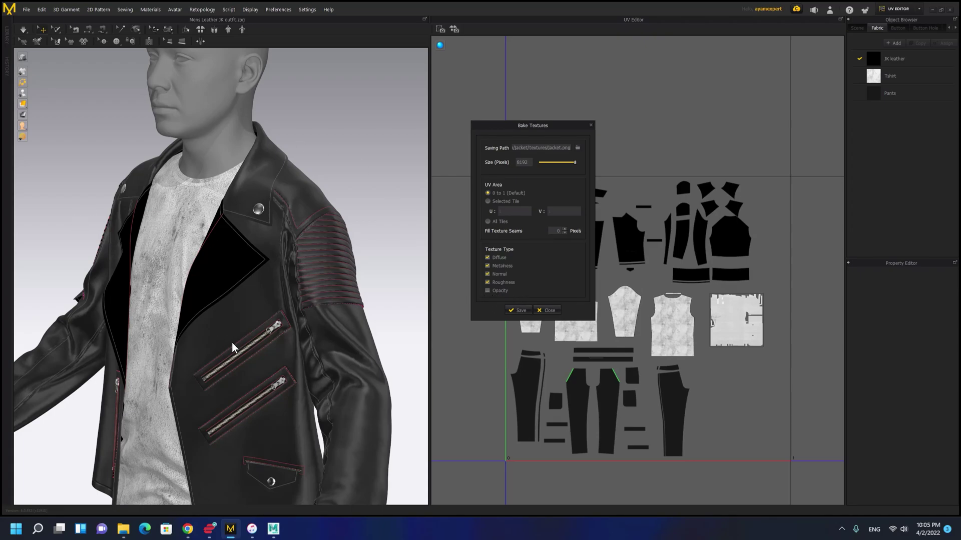
# Bake the Diffuse, Metalness, Normal and Roughness textures and close the baking dialog
pyautogui.click(519, 311)
pyautogui.moveTo(493, 123); pyautogui.dragTo(473, 130)
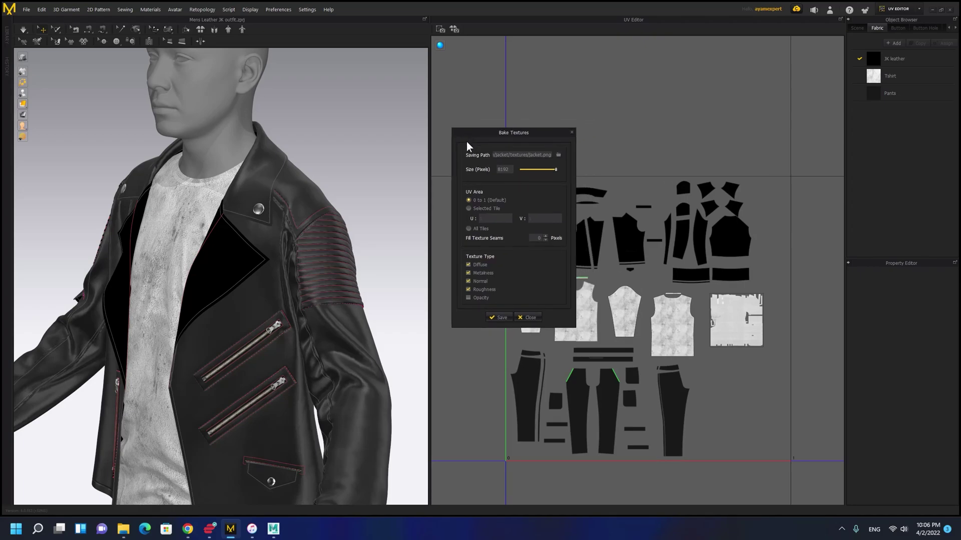
pyautogui.click(499, 318)
pyautogui.click(533, 316)
# Examine the T-shirt fabric, jacket hem and trousers up close on the avatar
pyautogui.moveTo(278, 359); pyautogui.dragTo(348, 156, button='middle')
pyautogui.moveTo(348, 156); pyautogui.dragTo(360, 261, button='right')
pyautogui.moveTo(360, 262); pyautogui.dragTo(386, 329, button='middle')
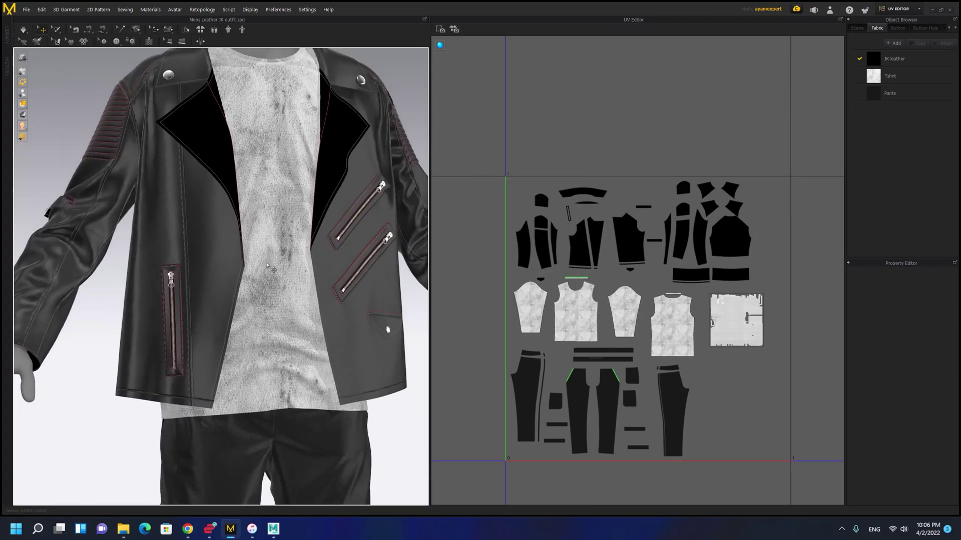
pyautogui.moveTo(190, 391); pyautogui.dragTo(185, 263, button='middle')
pyautogui.scroll(5, 188, 320)
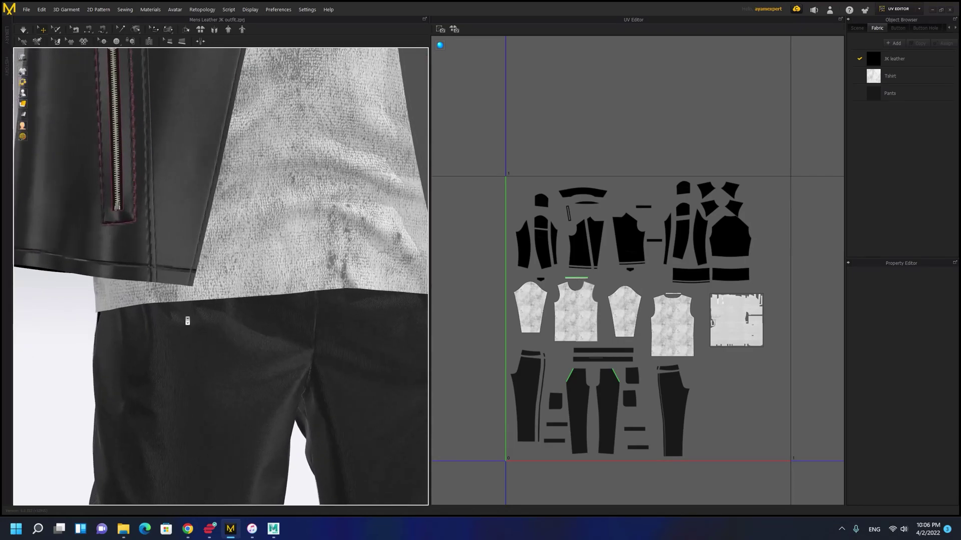
pyautogui.moveTo(188, 320); pyautogui.dragTo(149, 153, button='middle')
pyautogui.scroll(-5, 225, 256)
pyautogui.moveTo(226, 255); pyautogui.dragTo(215, 339, button='middle')
# Select the jacket's front lapel panel to examine it up close, and review the whole outfit from the front
pyautogui.click(216, 153)
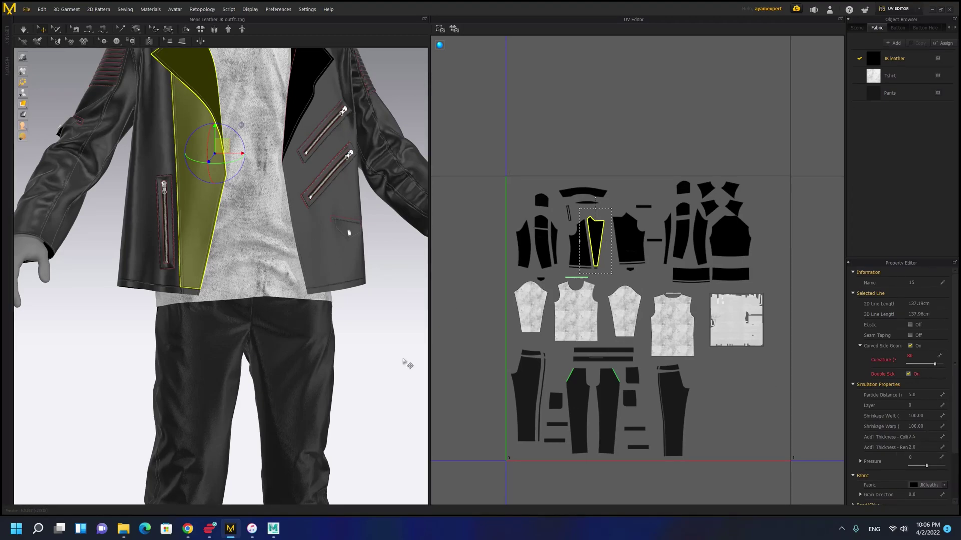
pyautogui.moveTo(277, 234); pyautogui.dragTo(304, 439, button='middle')
pyautogui.scroll(6, 128, 295)
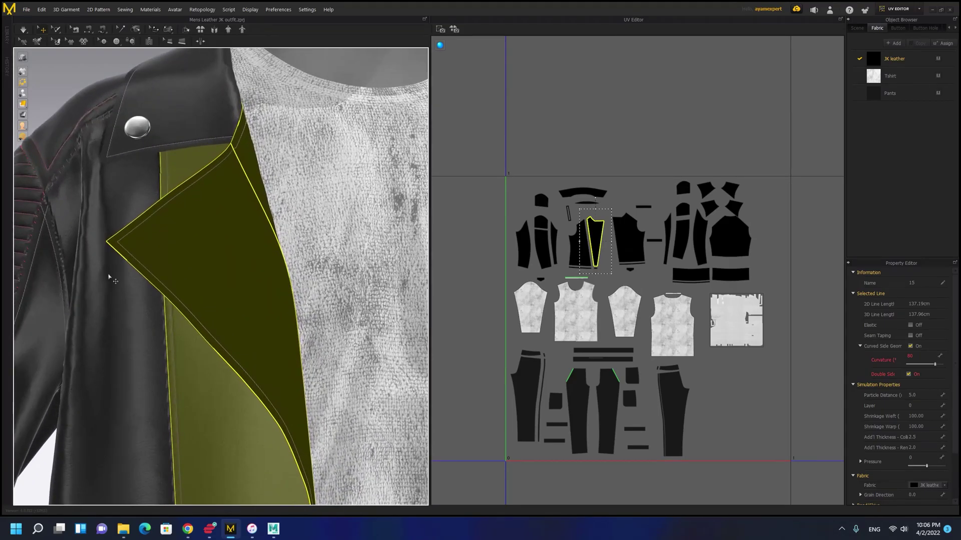
pyautogui.moveTo(128, 295); pyautogui.dragTo(146, 249, button='right')
pyautogui.moveTo(209, 327); pyautogui.dragTo(262, 469, button='middle')
pyautogui.scroll(-1, 267, 307)
pyautogui.scroll(-6, 266, 307)
pyautogui.moveTo(268, 322); pyautogui.dragTo(250, 296, button='right')
pyautogui.moveTo(250, 296); pyautogui.dragTo(250, 237, button='middle')
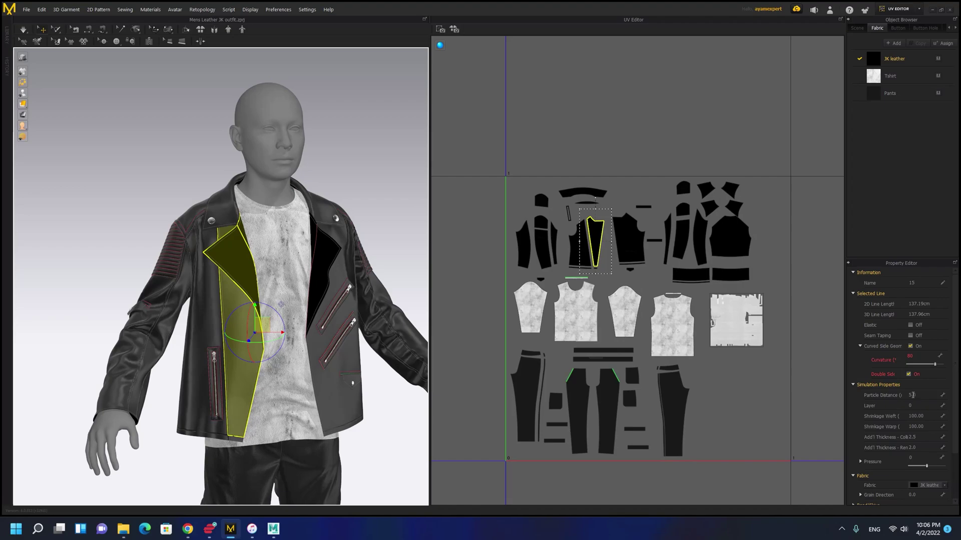
pyautogui.moveTo(298, 297); pyautogui.dragTo(250, 277, button='right')
pyautogui.moveTo(251, 276); pyautogui.dragTo(214, 249, button='middle')
pyautogui.click(90, 197)
pyautogui.scroll(-7, 91, 199)
pyautogui.moveTo(220, 295); pyautogui.dragTo(199, 291, button='right')
pyautogui.moveTo(199, 290); pyautogui.dragTo(193, 270, button='middle')
pyautogui.scroll(5, 193, 269)
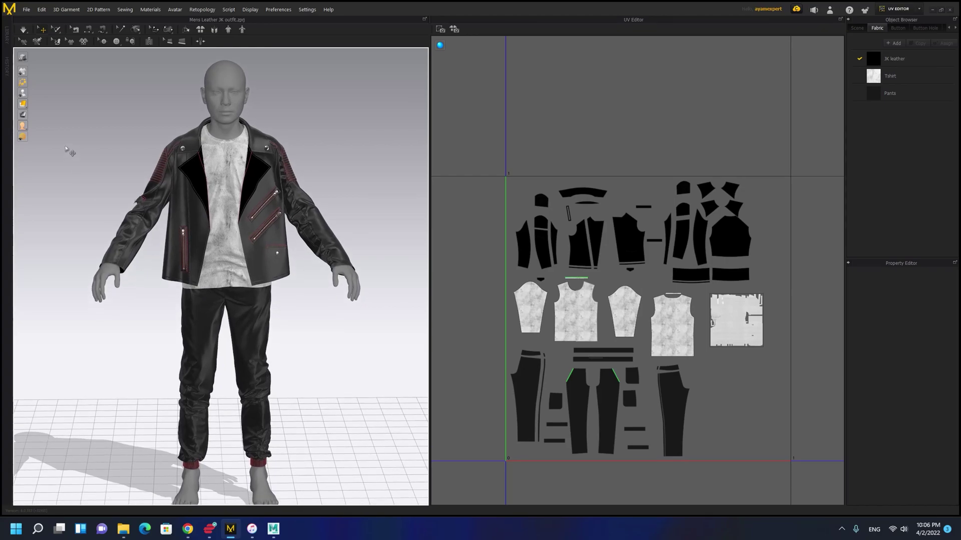
# Export the outfit as an OBJ named "jacket" into the greenwich jacket folder with Unified UV Coordinates (PNG) enabled
pyautogui.click(26, 9)
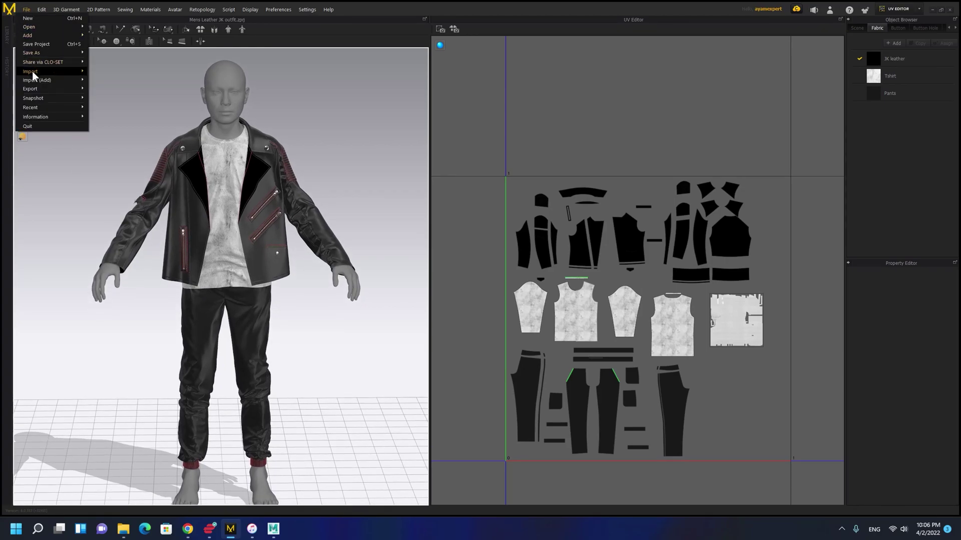
pyautogui.moveTo(35, 88)
pyautogui.click(96, 86)
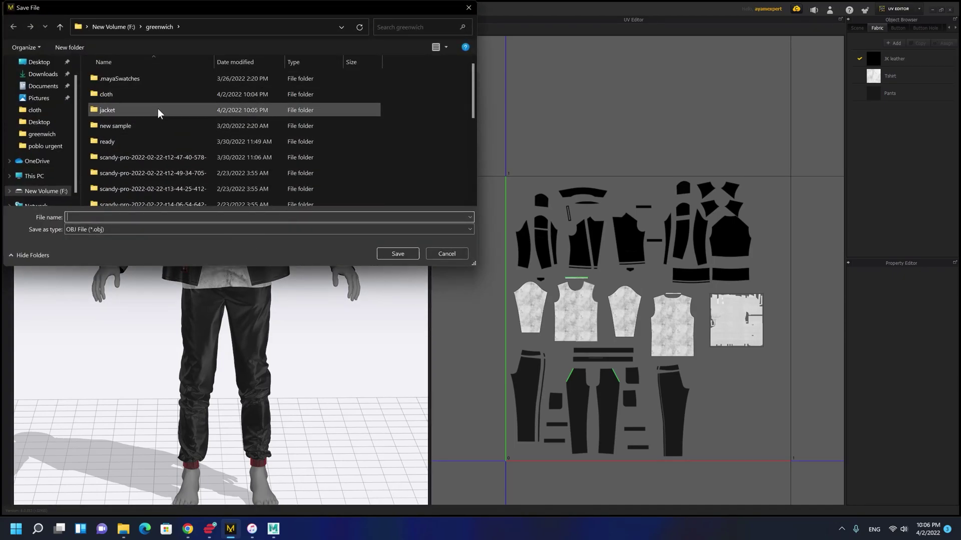
pyautogui.doubleClick(120, 110)
pyautogui.click(142, 217)
pyautogui.write('jacked')
pyautogui.press('BackSpace')
pyautogui.write('t')
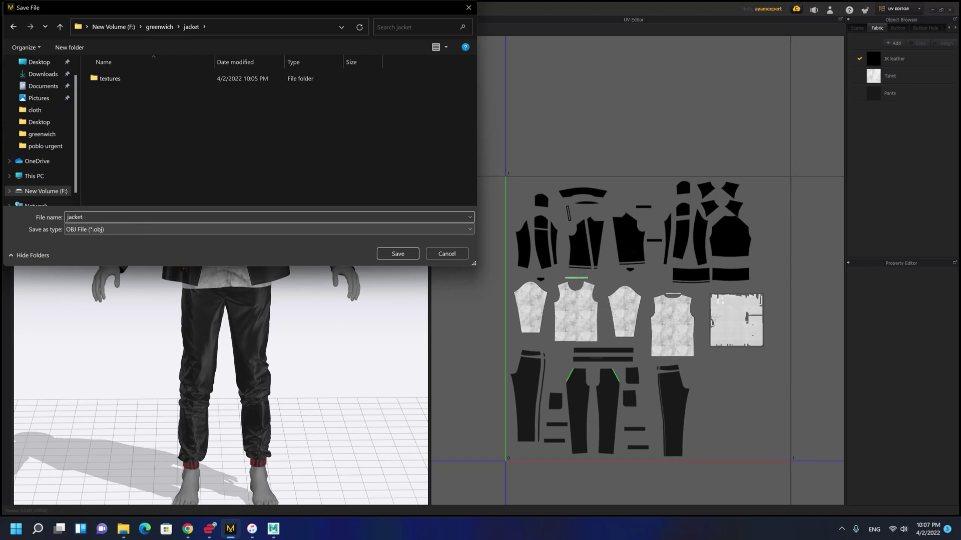
pyautogui.click(404, 253)
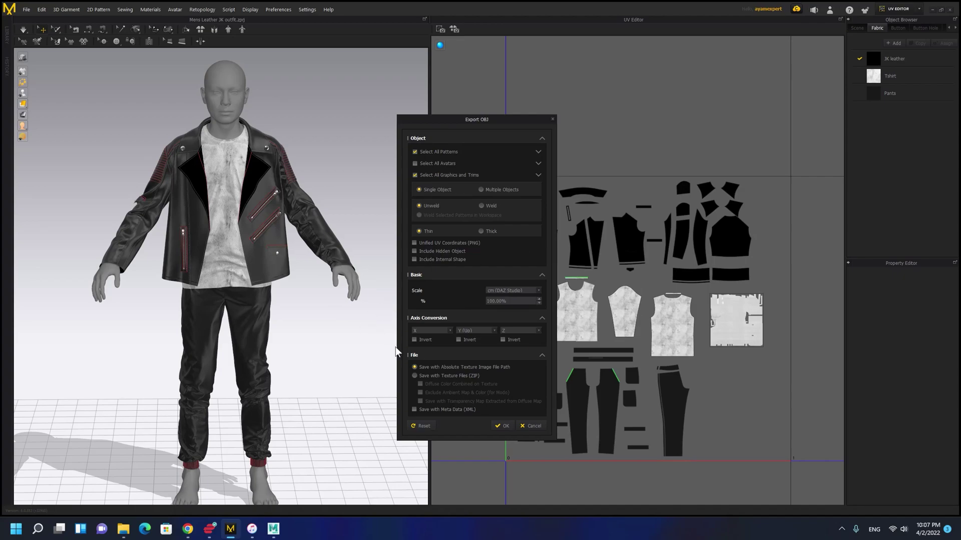
pyautogui.click(414, 242)
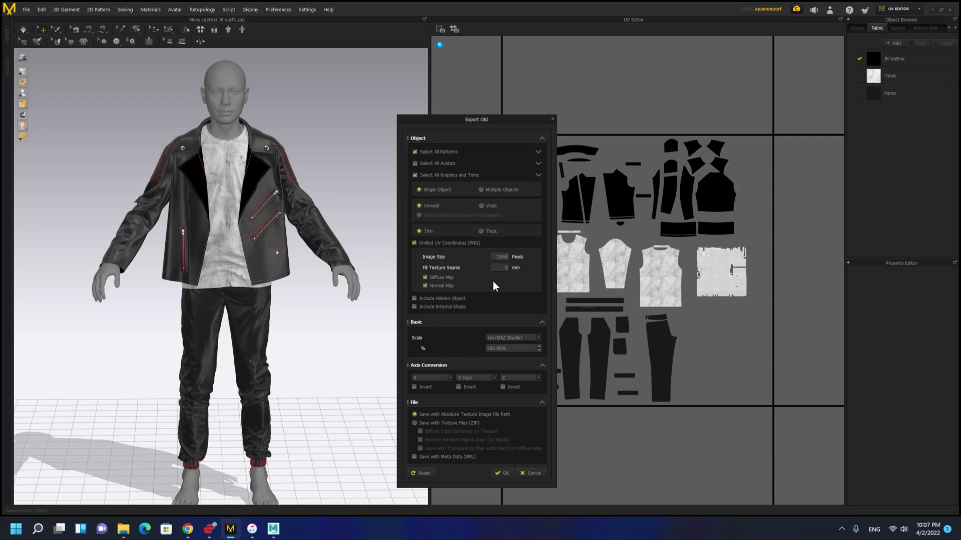
pyautogui.click(501, 474)
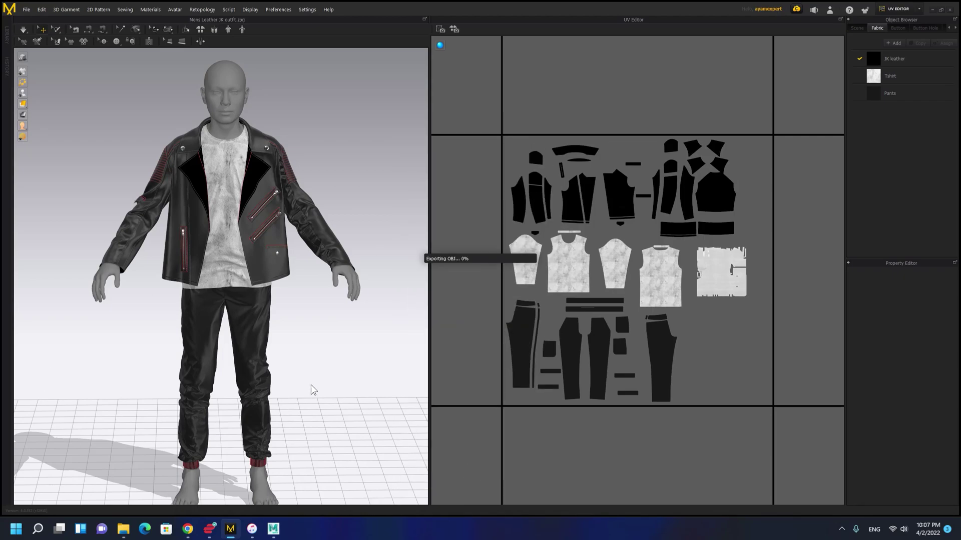